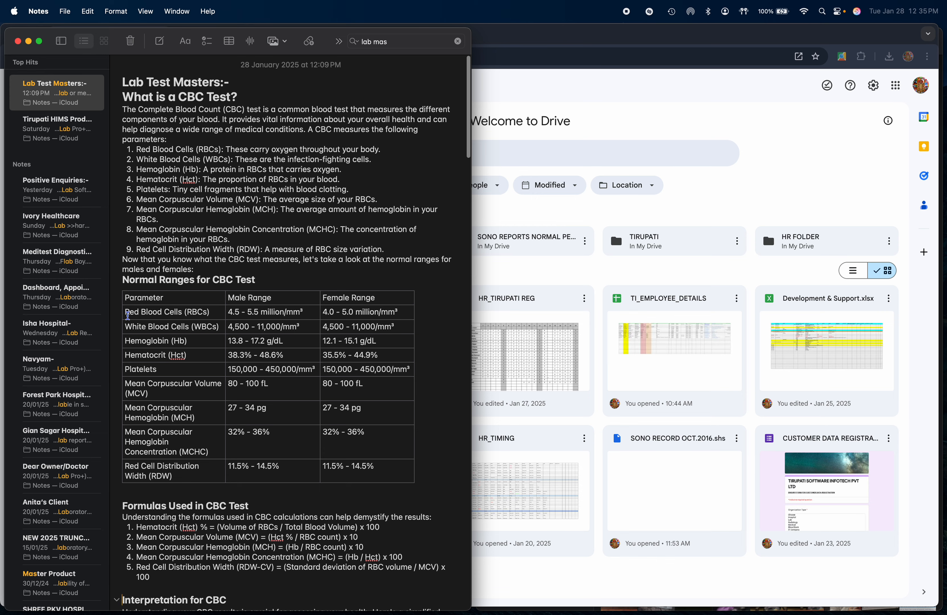
- Copy "Red Blood Cells (RBCs)" from the note's normal ranges table into the Test Procedure Name field of the Firefox form
drag(128, 316, 215, 315)
key(super+c)
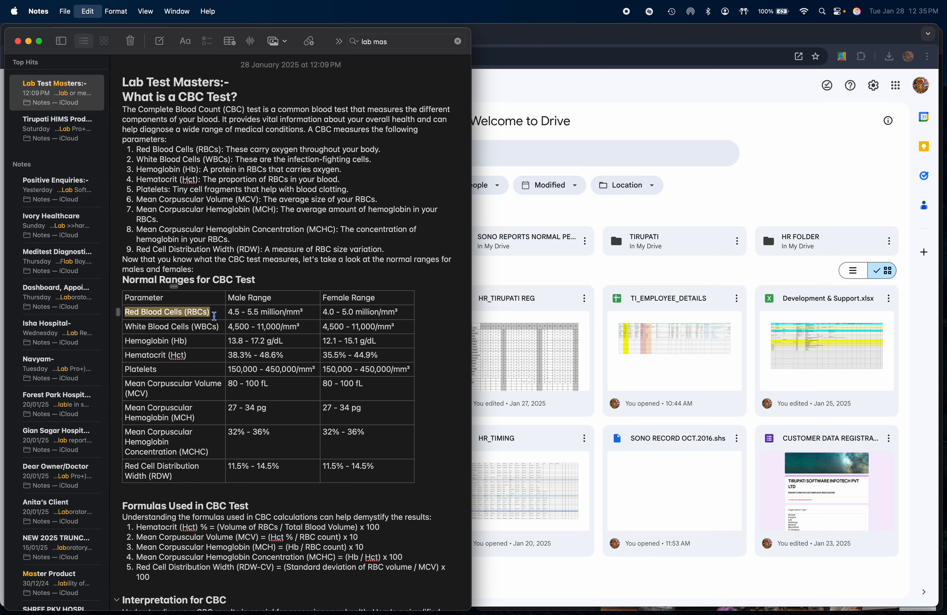
key(super+Tab)
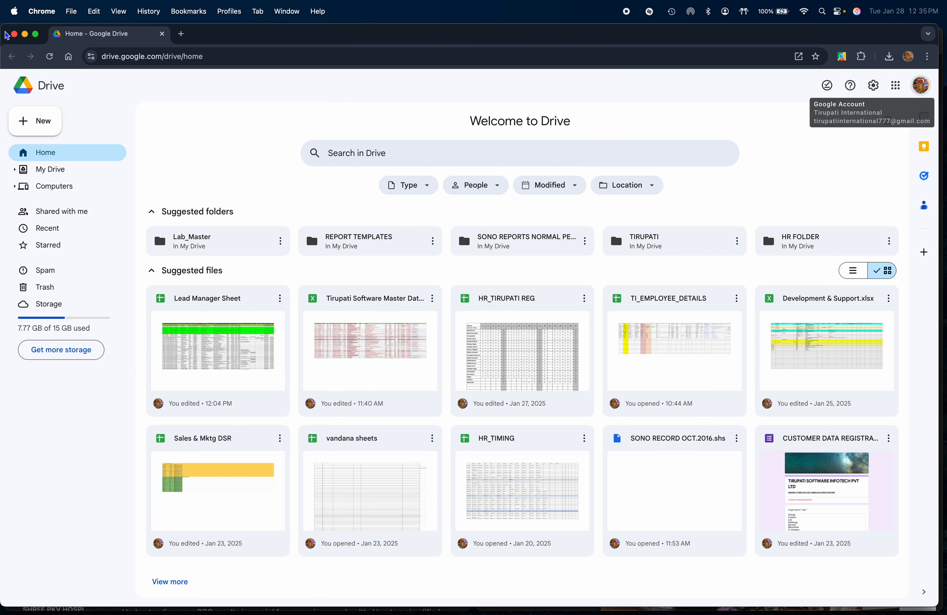
click(14, 34)
key(super+Tab)
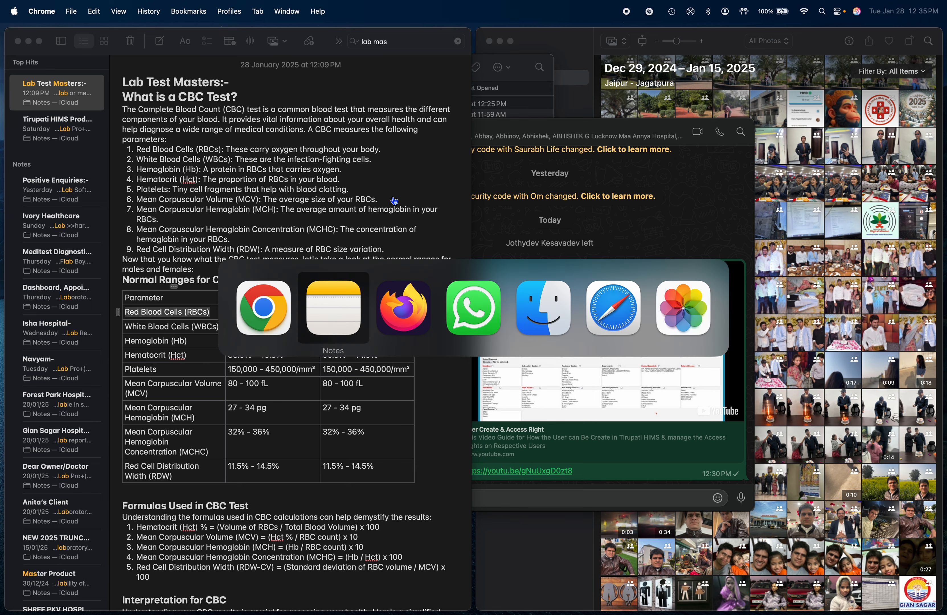
key(super+Tab)
key(super+v)
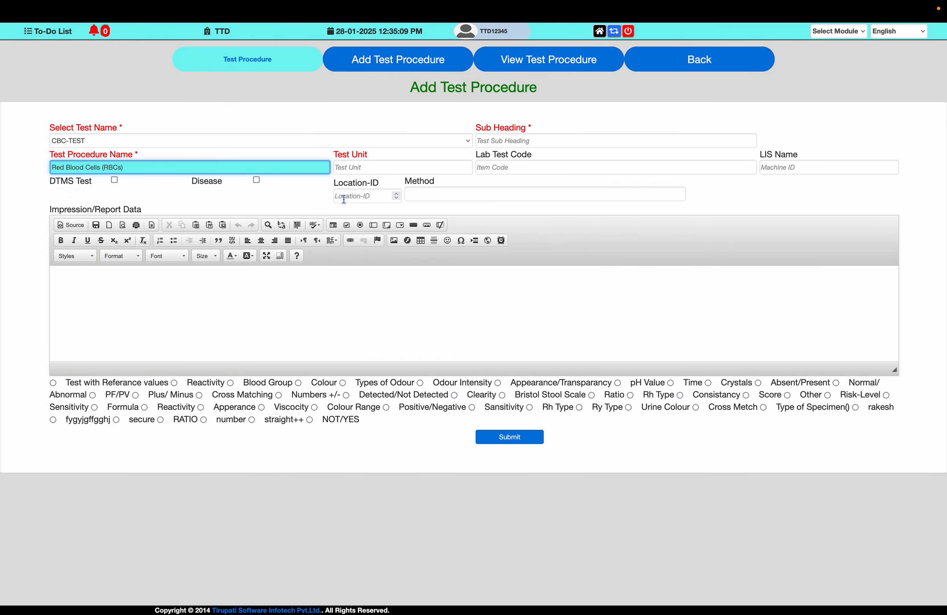
- Switch to Notes, tile its window on the right half of the desktop, and close the WhatsApp and Finder windows
key(super+Tab)
key(super+Tab)
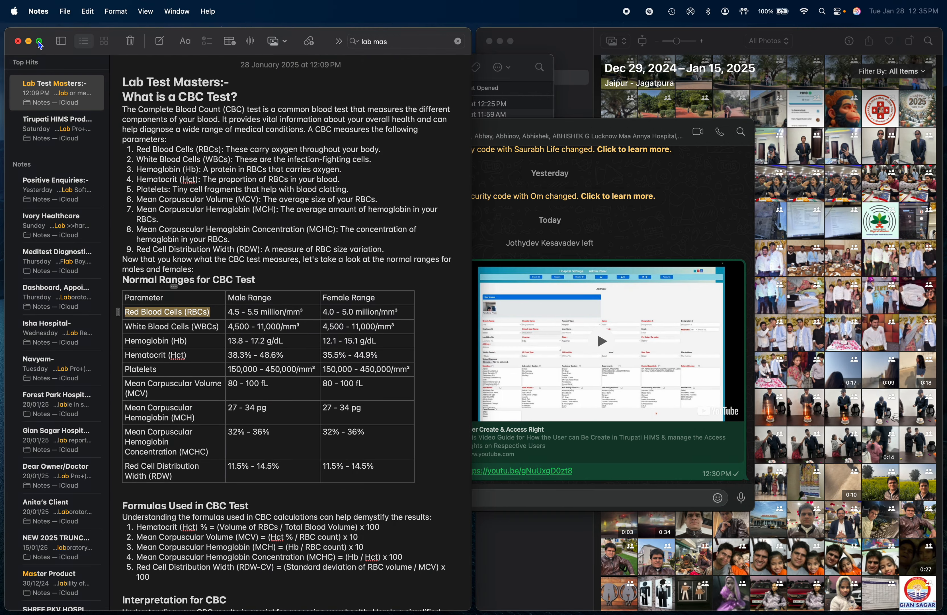
mouse_move(40, 45)
click(66, 80)
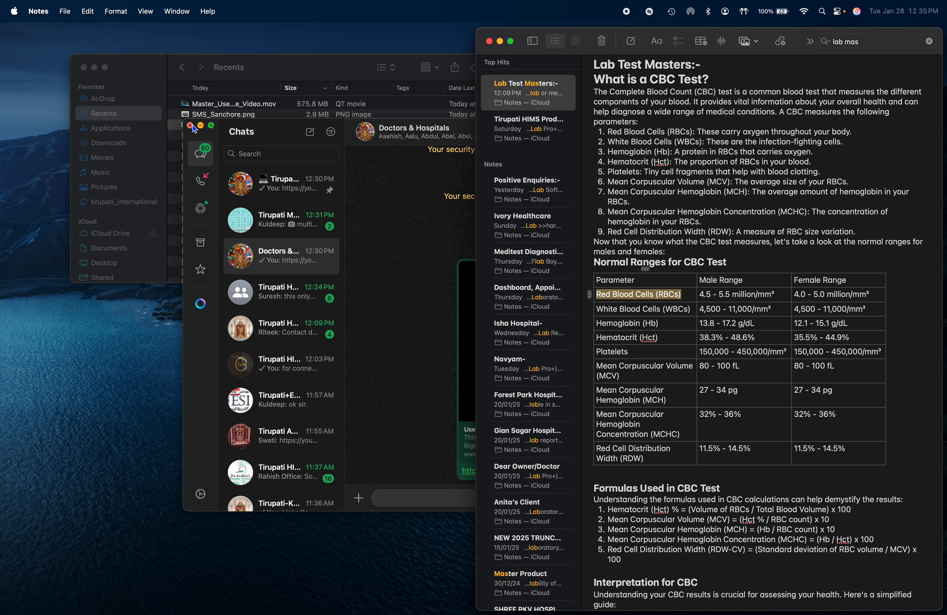
click(190, 125)
click(83, 67)
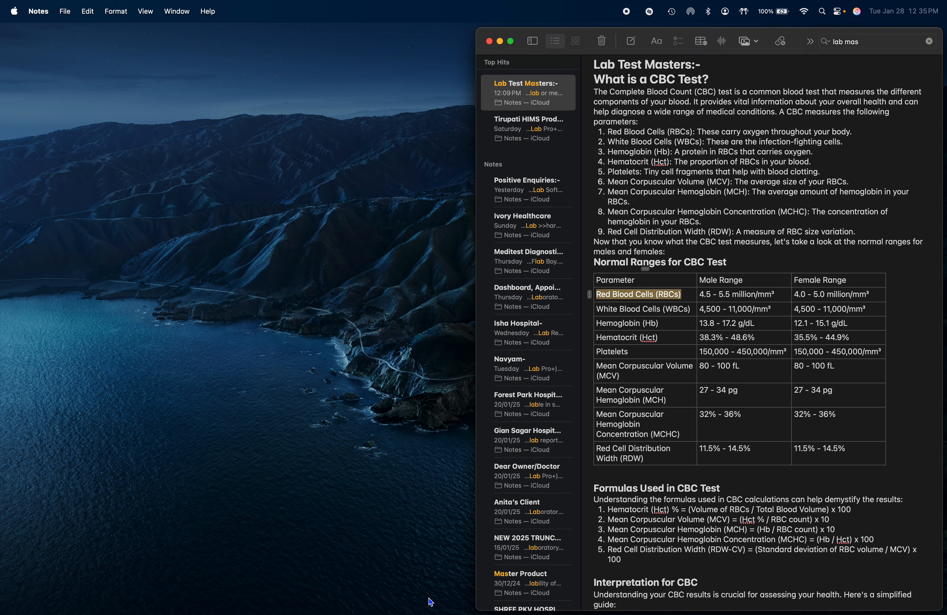
- Switch to Firefox, tile its window on the left half beside Notes, and reduce the page zoom to 80%
mouse_move(385, 613)
click(518, 603)
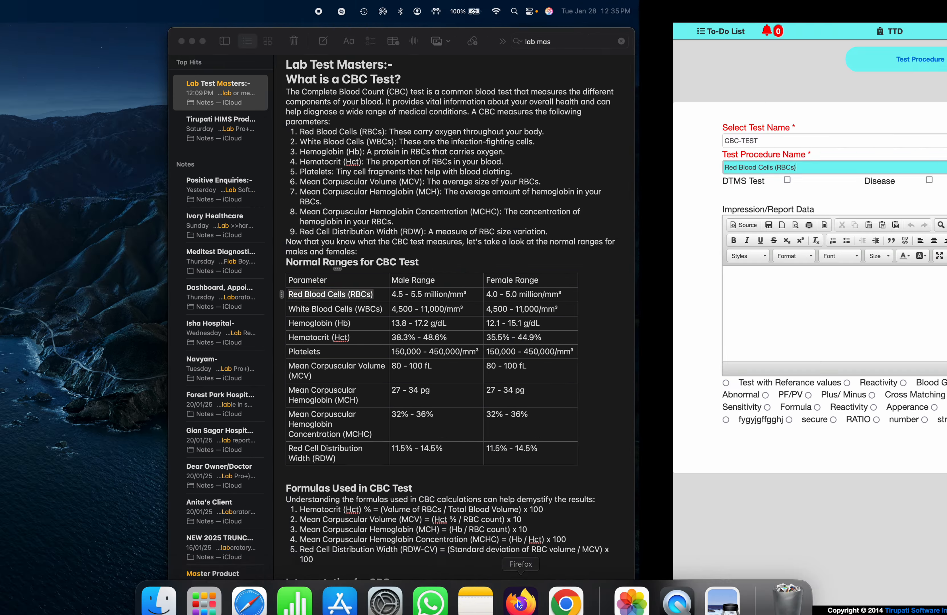
mouse_move(33, 2)
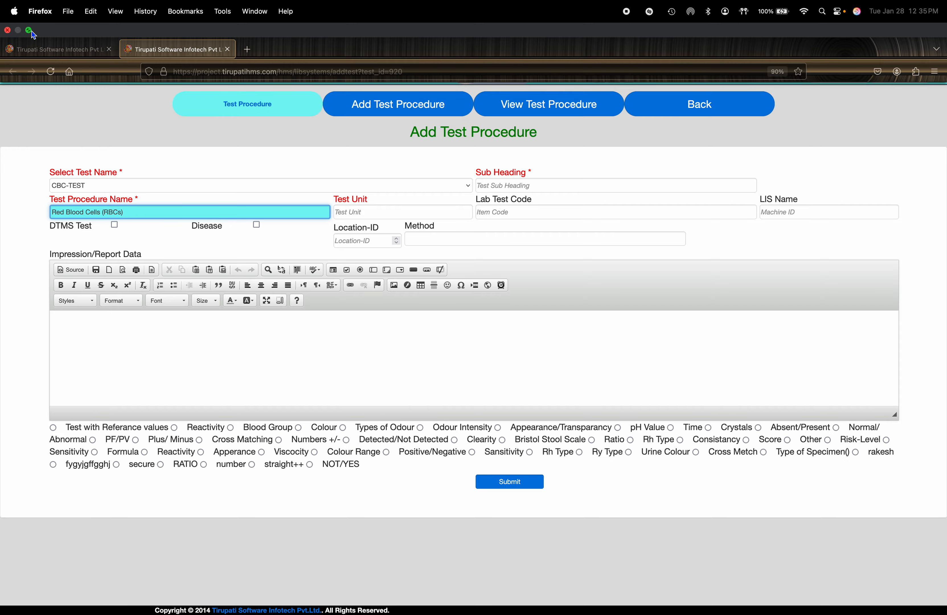
click(32, 31)
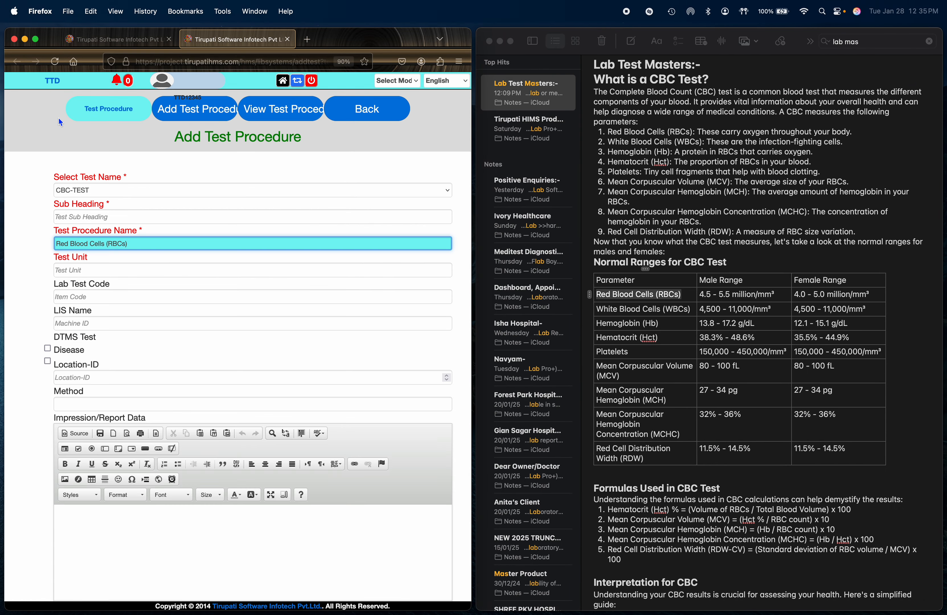
click(50, 126)
key(super+minus)
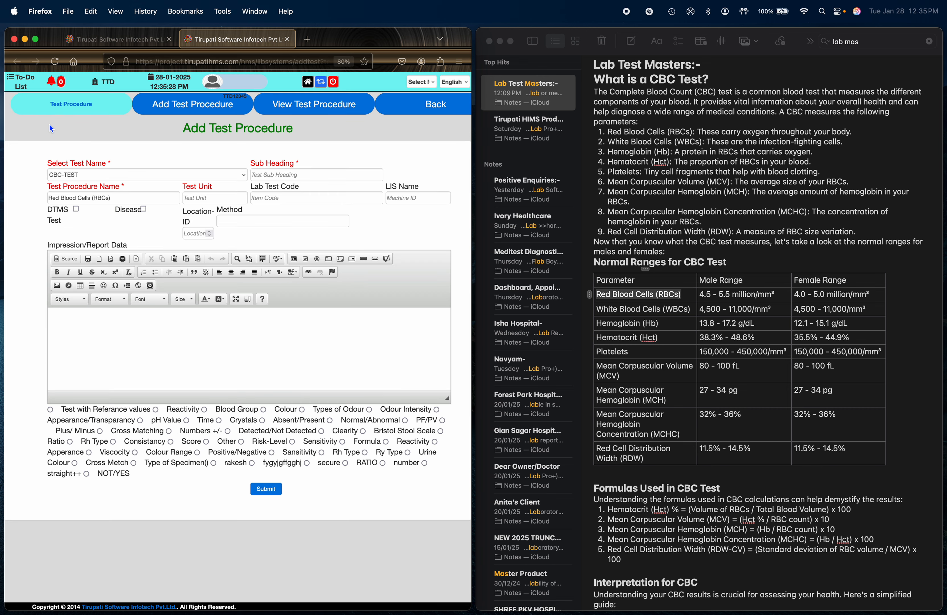
- Copy the unit "million/mm³" from the Red Blood Cells male range in the note into the Test Unit field
click(737, 292)
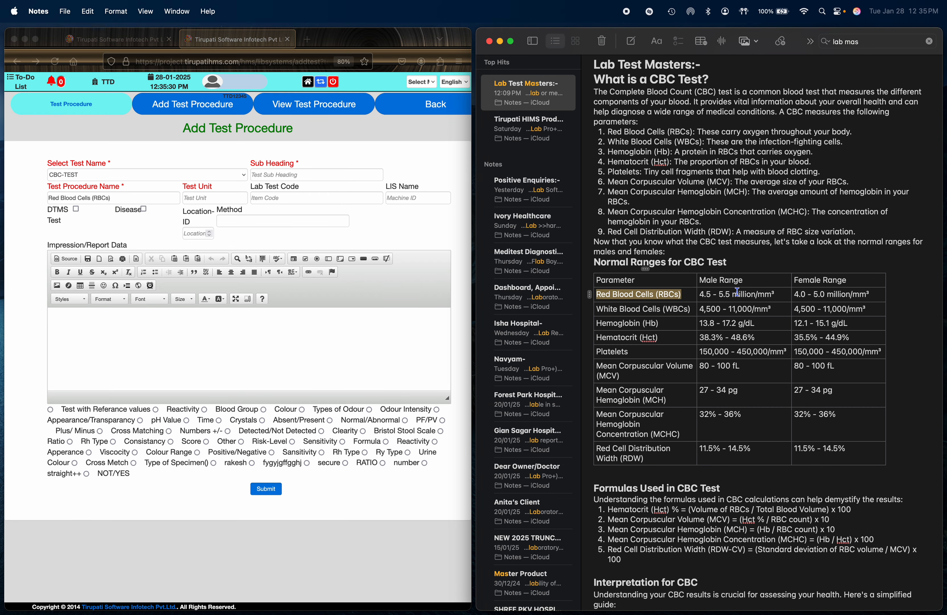
drag(779, 293, 734, 294)
key(super+c)
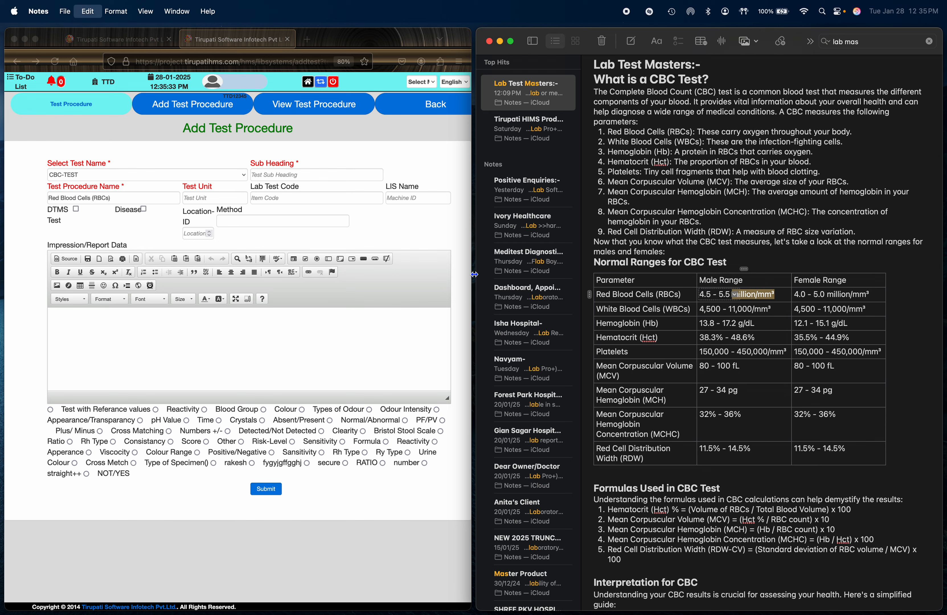
click(221, 198)
key(super+v)
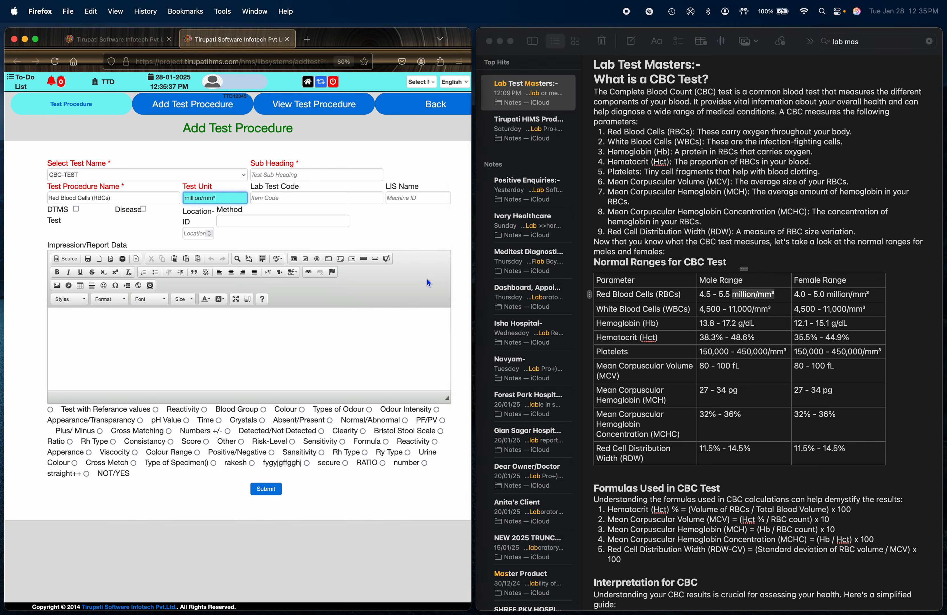
- Choose Test with Referance values as the result type, and return the browser to full screen with an enlarged page
click(50, 410)
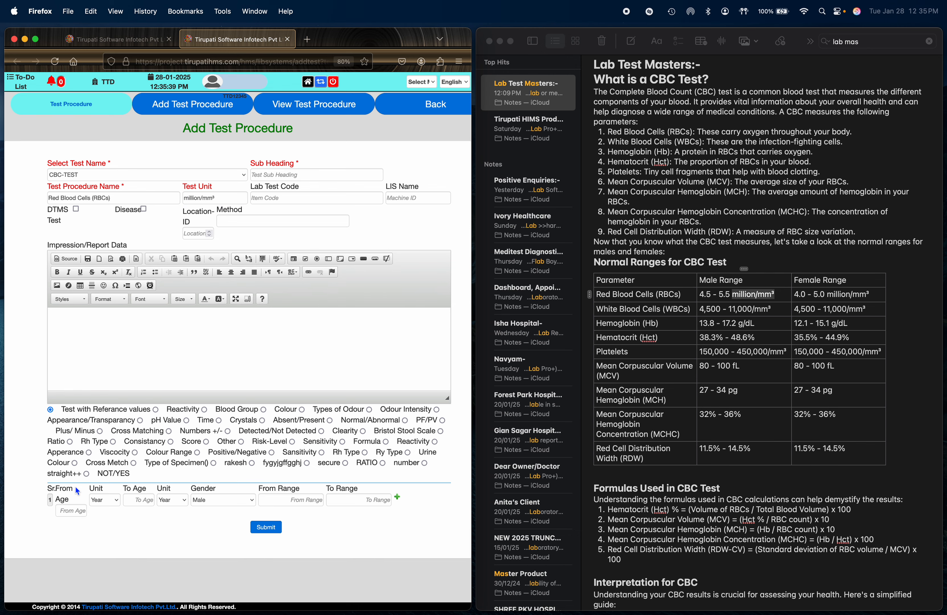
key(super+minus)
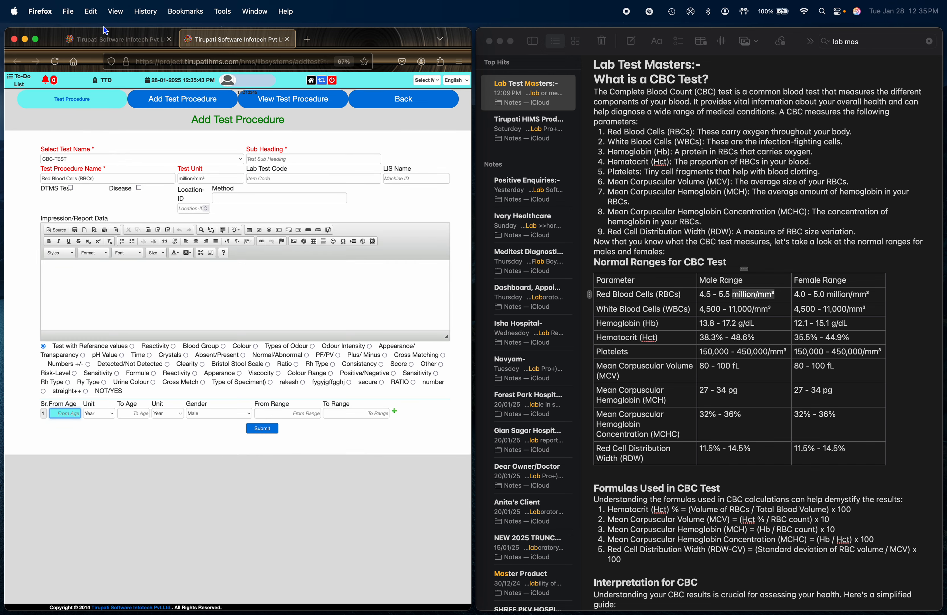
click(36, 39)
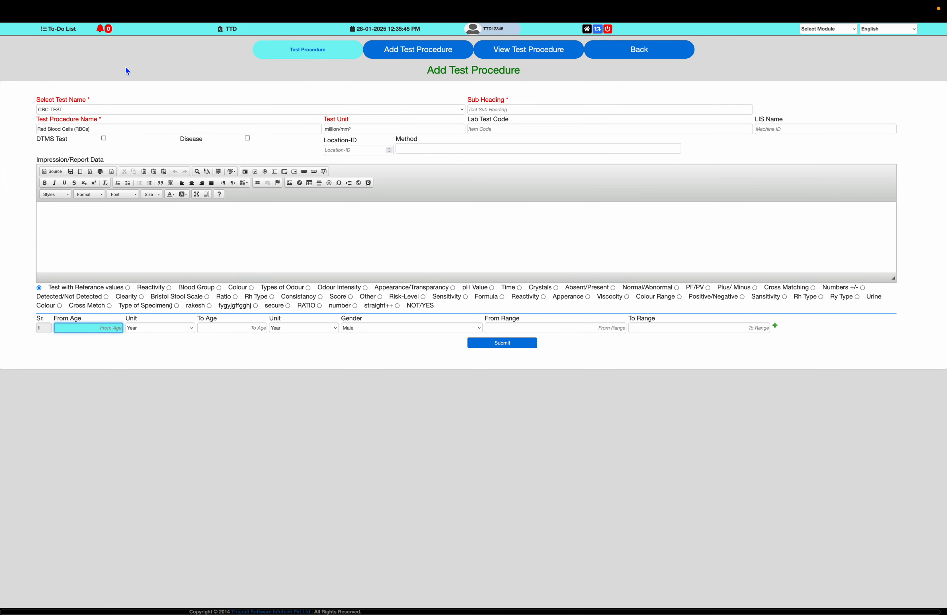
key(super+plus)
key(super+plus)
key(super+plus)
key(super+plus)
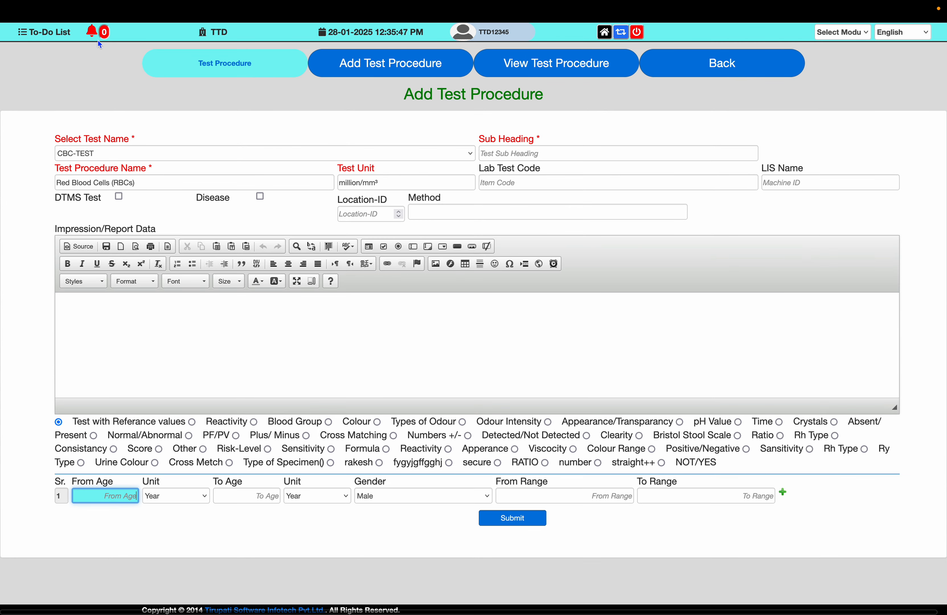
- Set the first reference row to ages 0 to 100 years, keeping the gender as Male
text(0)
key(Tab)
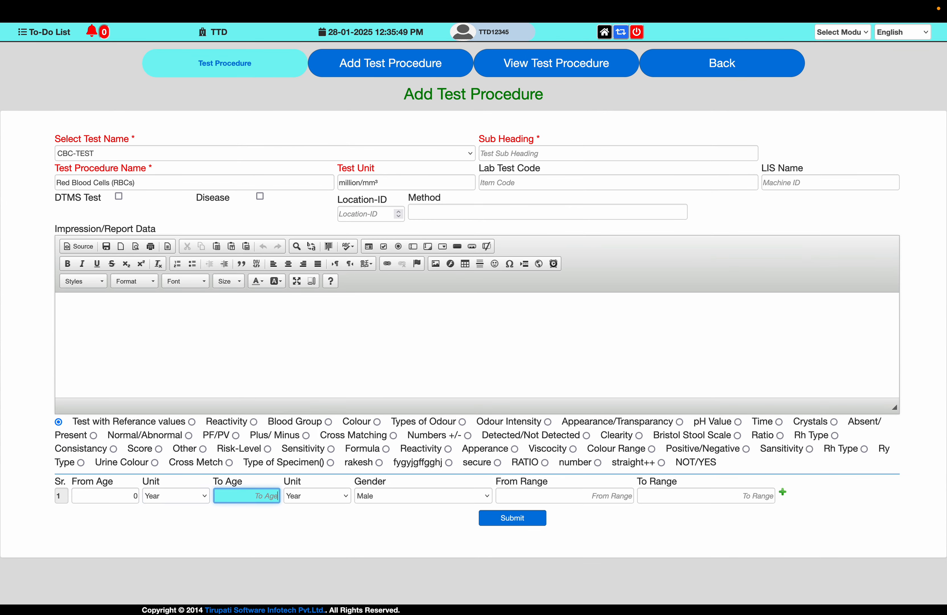
text(100)
key(Tab)
key(Tab)
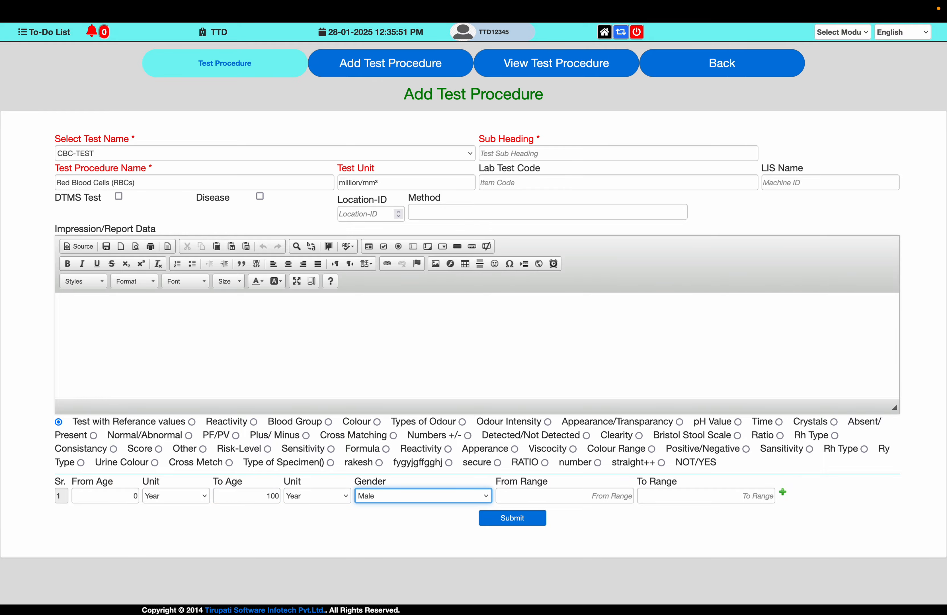
key(Tab)
- Consult the note's male Red Blood Cells range and set the first reference row to 4.5 through 5.5
key(ctrl+Left)
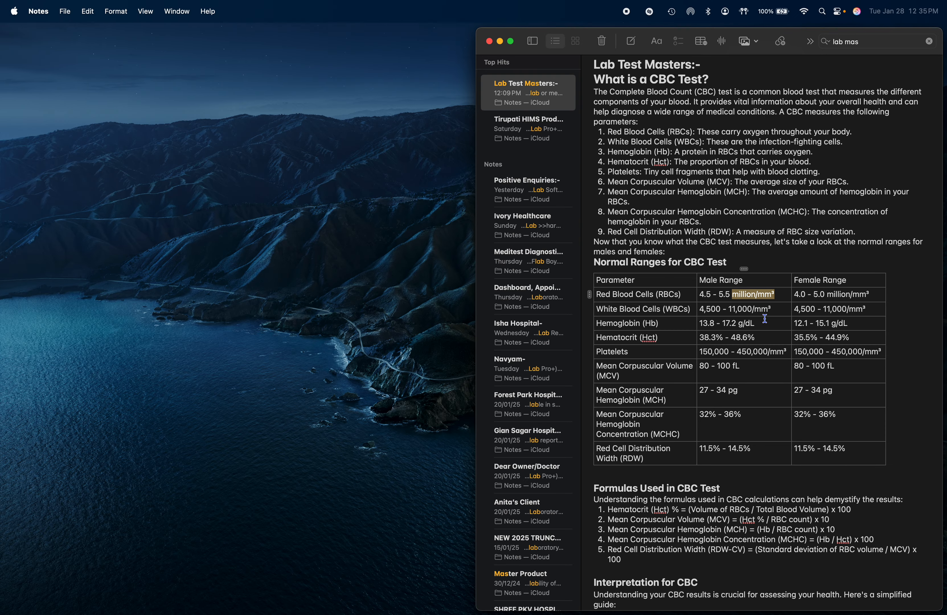
key(ctrl+Right)
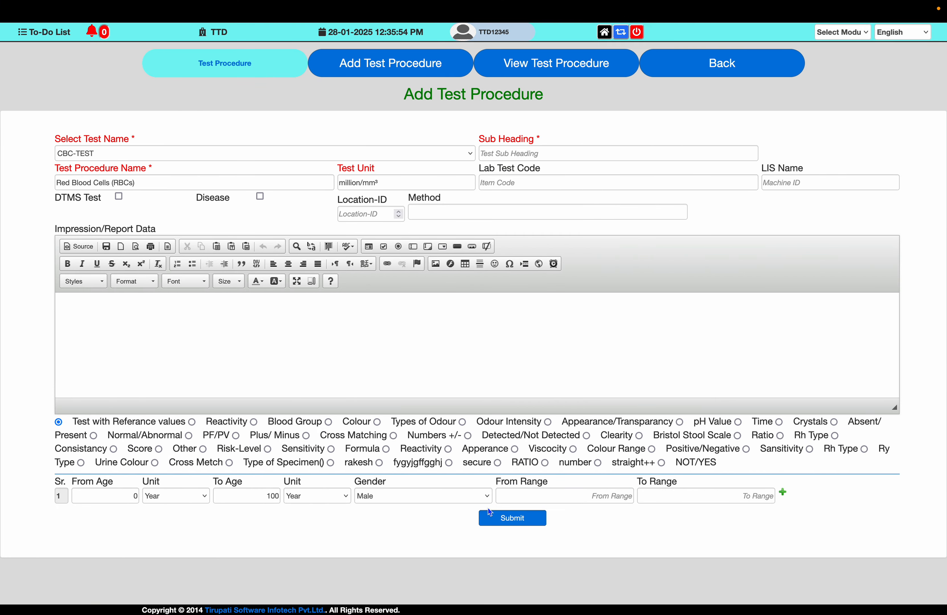
click(606, 495)
text(4.)
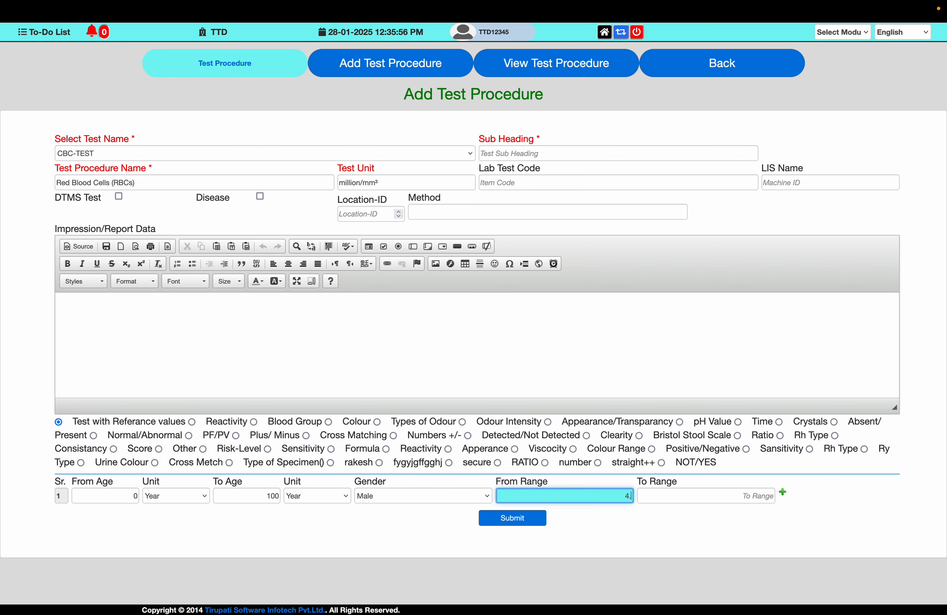
text(5)
key(Tab)
text(5.5)
key(Tab)
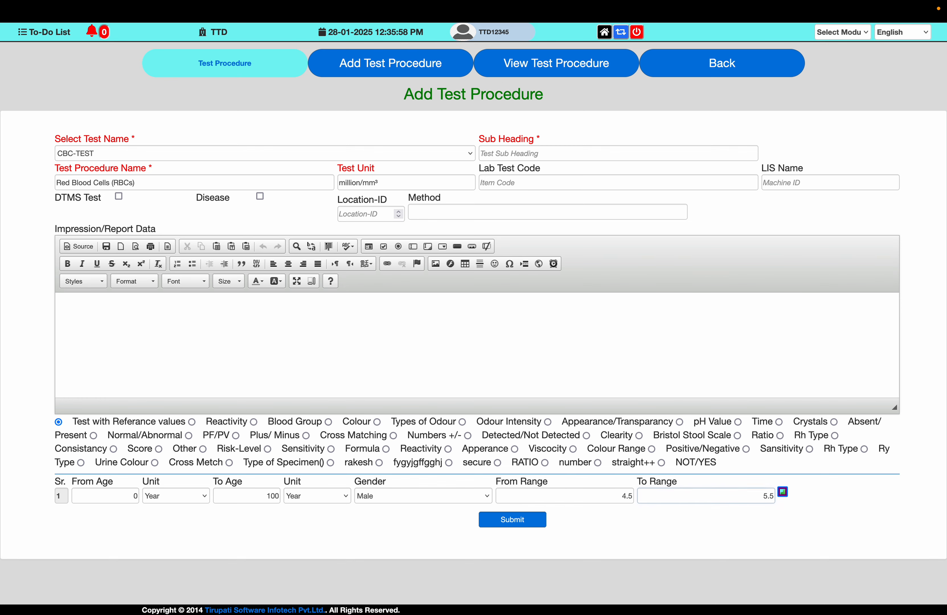
- Add a second reference row for ages 0 to 100 years with the gender set to Female
key(Tab)
text(0)
key(Tab)
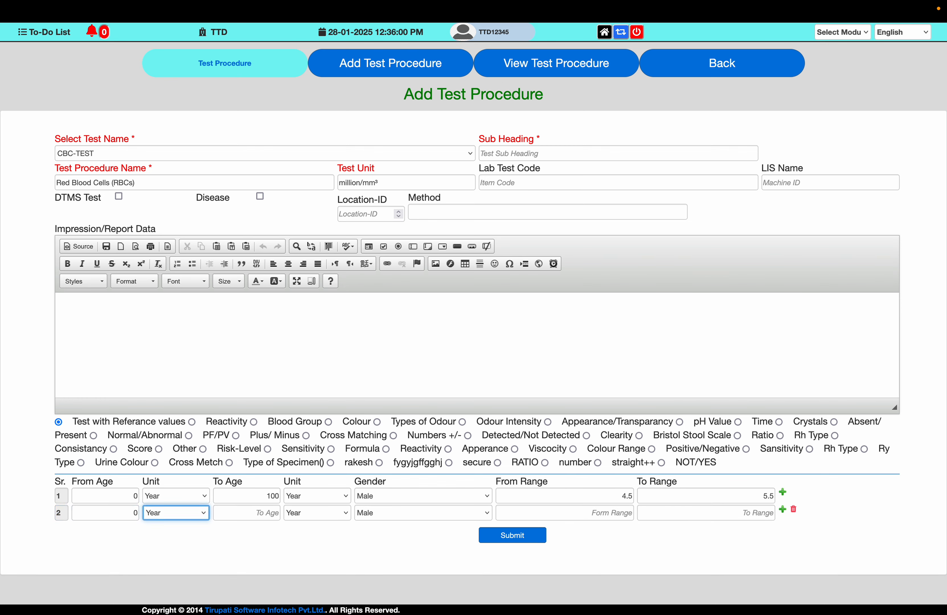
key(Tab)
text(100)
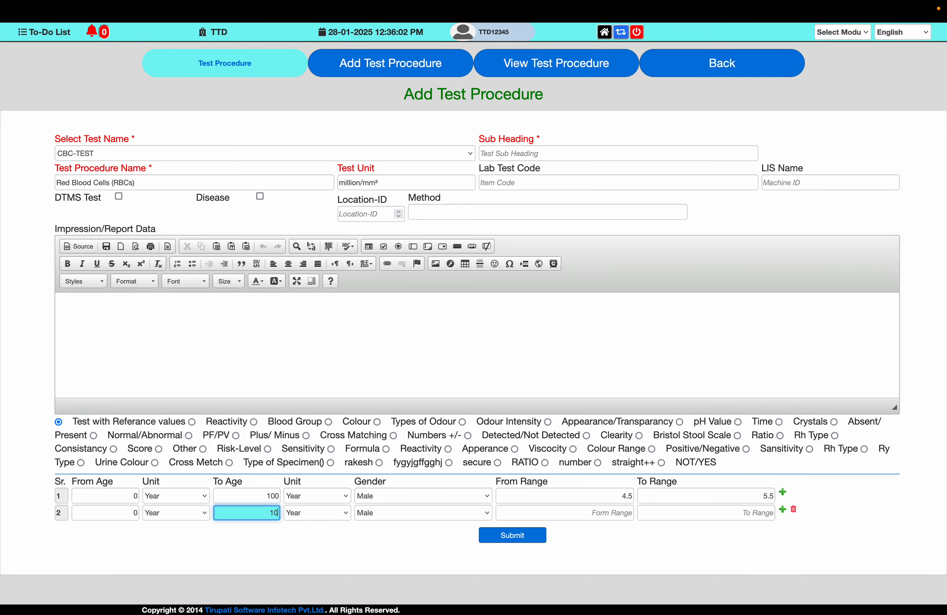
key(Tab)
key(Tab)
key(f)
key(Tab)
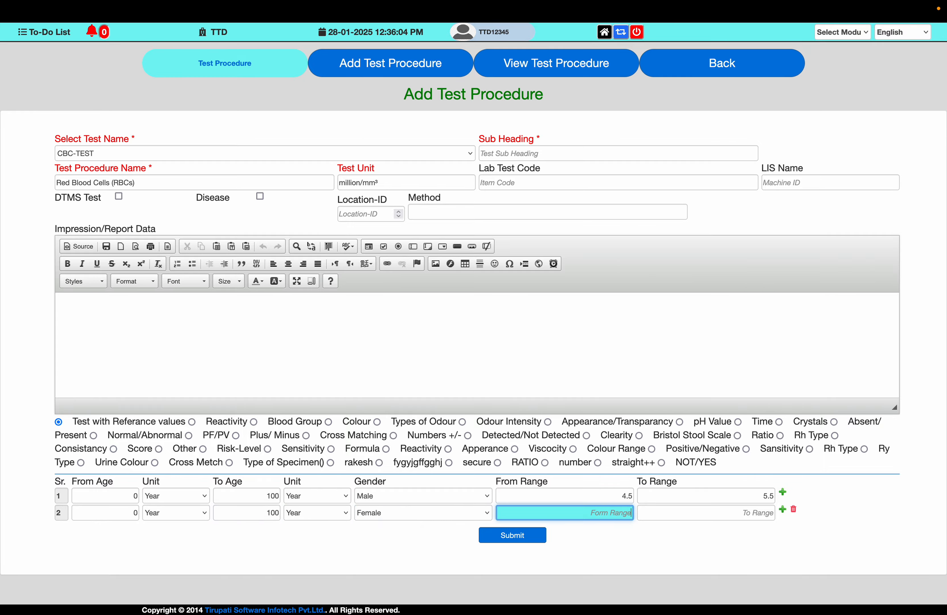
- Consult the note's female Red Blood Cells range and set the second reference row to 4.0 through 5.0
key(ctrl+Left)
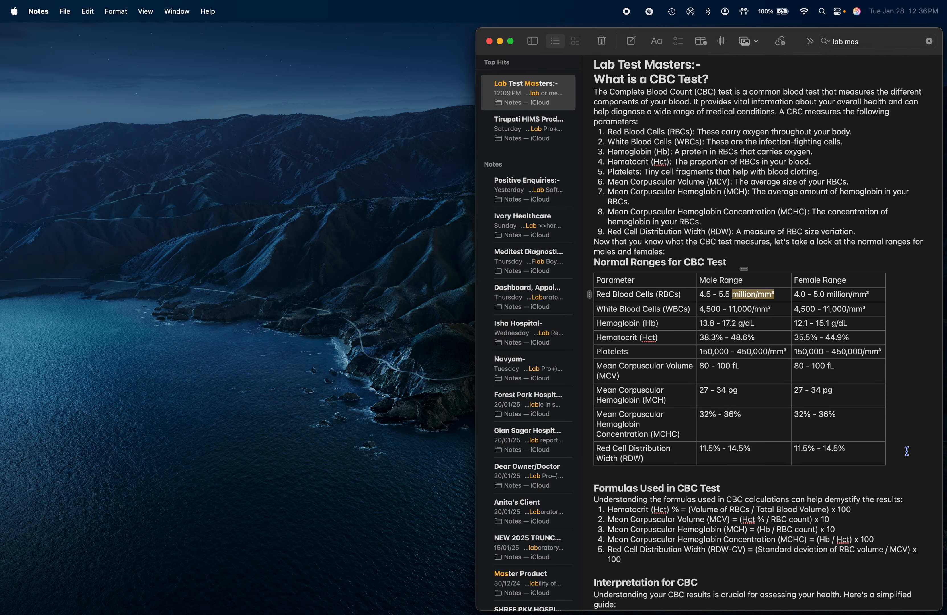
key(ctrl+Right)
text(4)
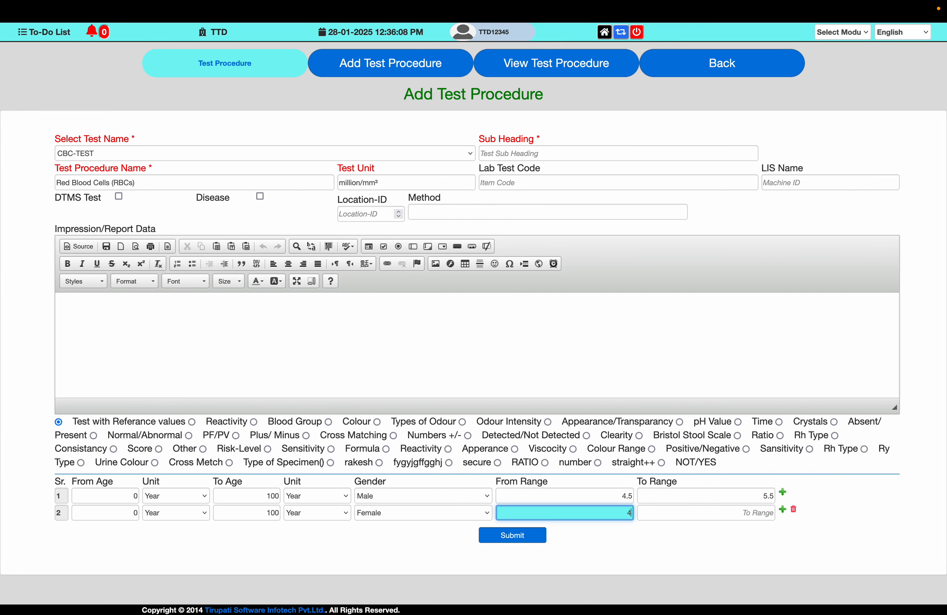
text(.0)
key(Tab)
text(5)
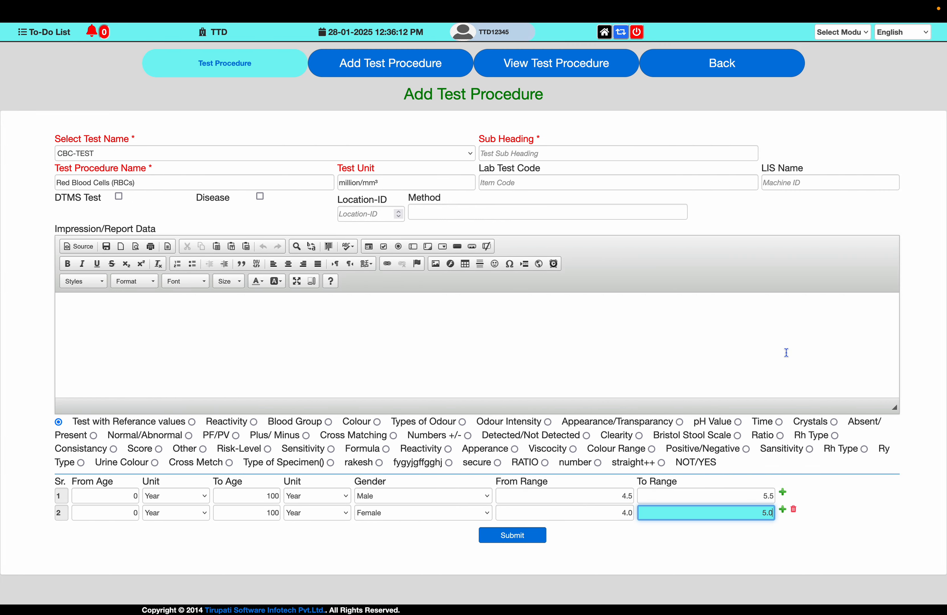
- Copy the note's line "Red Blood Cells (RBCs): These carry oxygen throughout your body." into Impression/Report Data, and return to Notes
key(ctrl+Left)
scroll(639, 384, down, 4)
scroll(639, 385, down, 1)
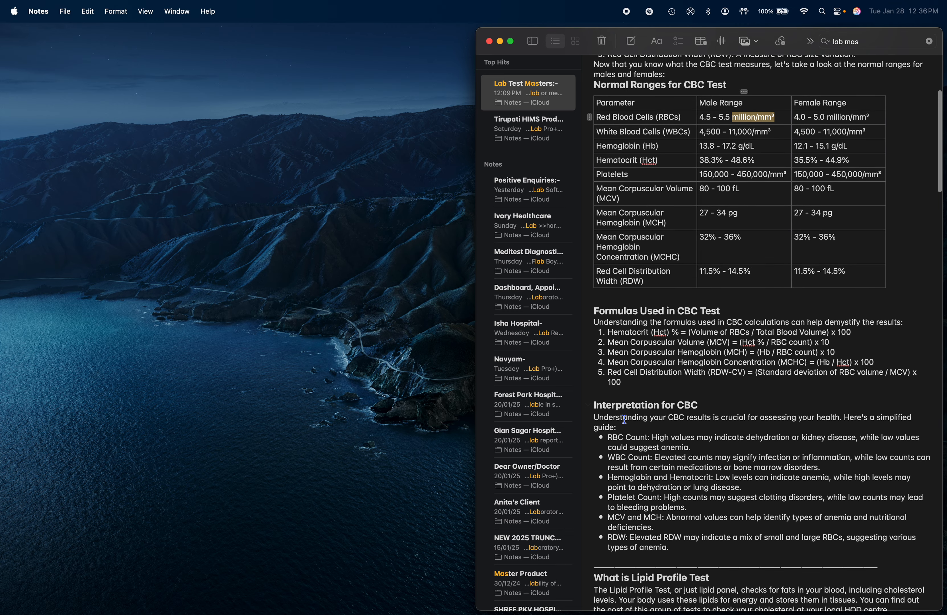
drag(610, 438, 689, 447)
scroll(691, 360, up, 5)
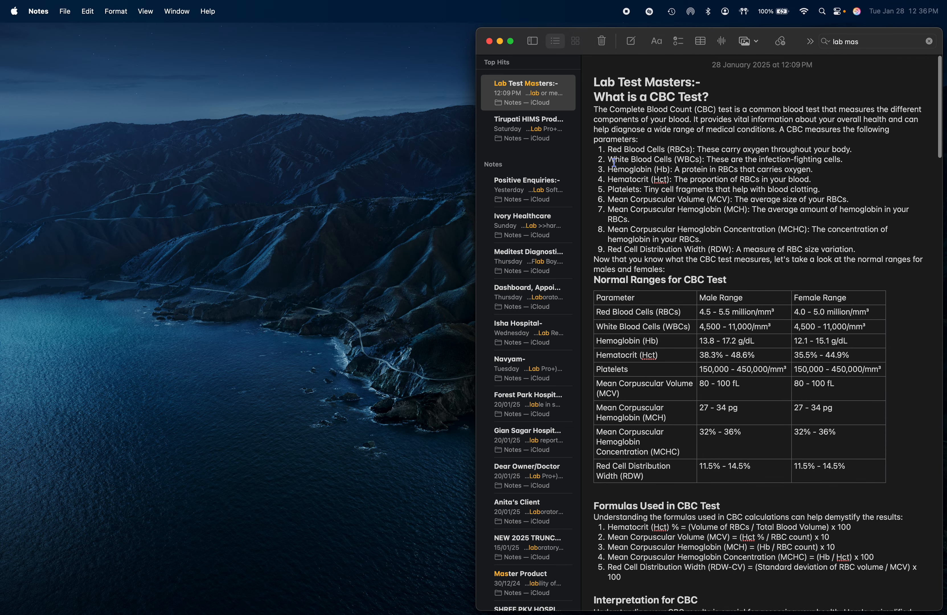
drag(610, 150, 860, 148)
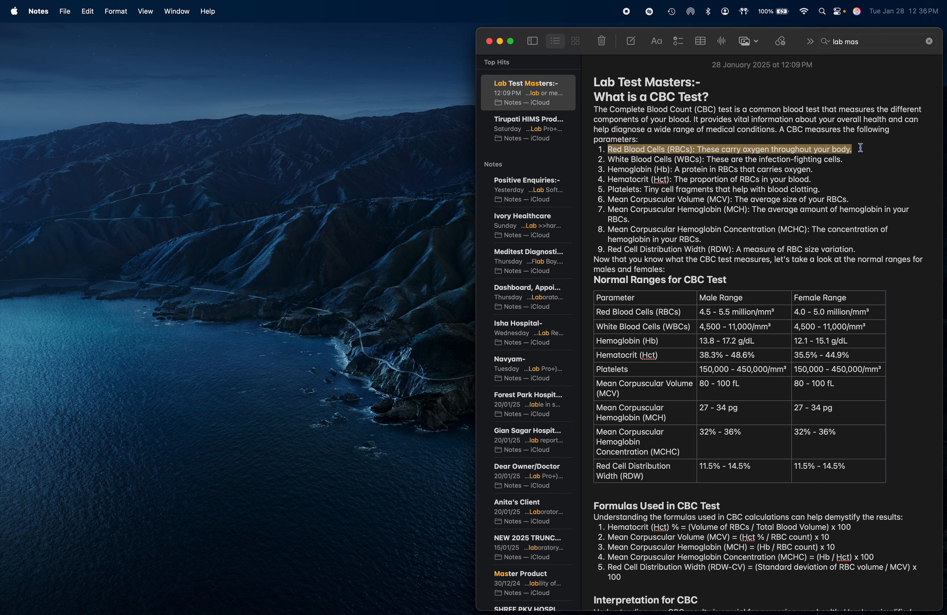
key(ctrl+Right)
click(350, 331)
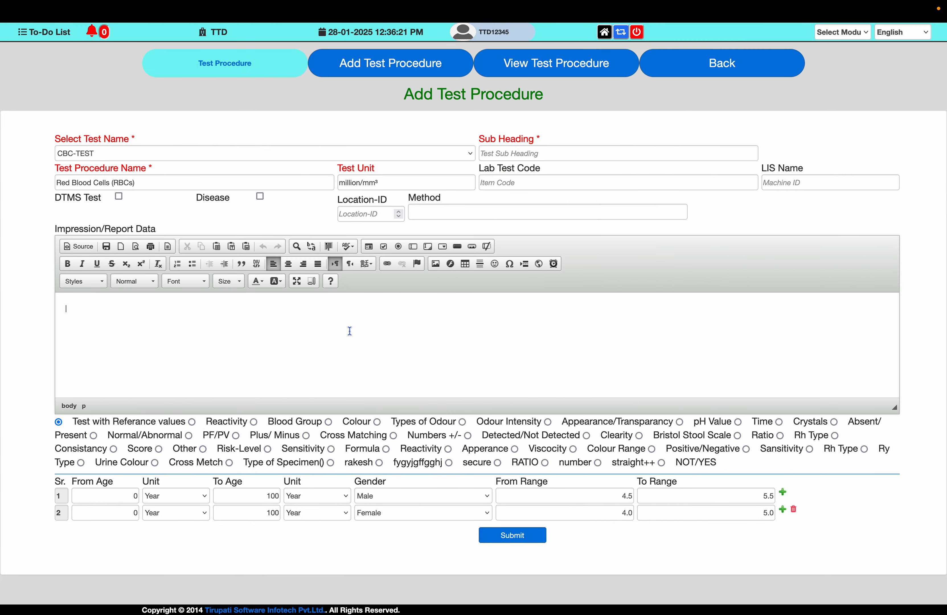
text(1. Red Blood Cells (RBCs): These carry oxygen throughout your body.)
key(ctrl+Left)
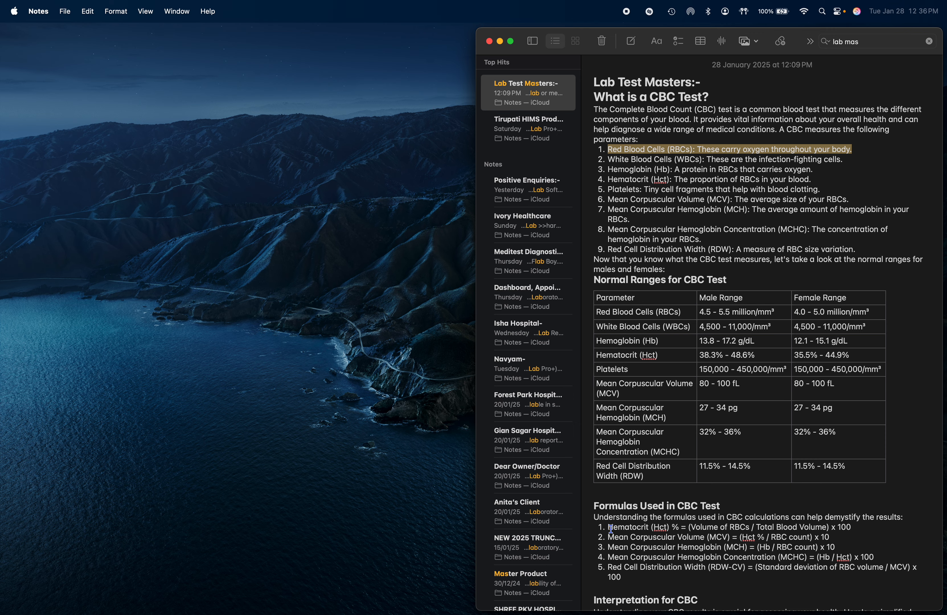
- Append the note's RBC Count interpretation line to Impression/Report Data and submit the Red Blood Cells procedure
scroll(611, 529, down, 4)
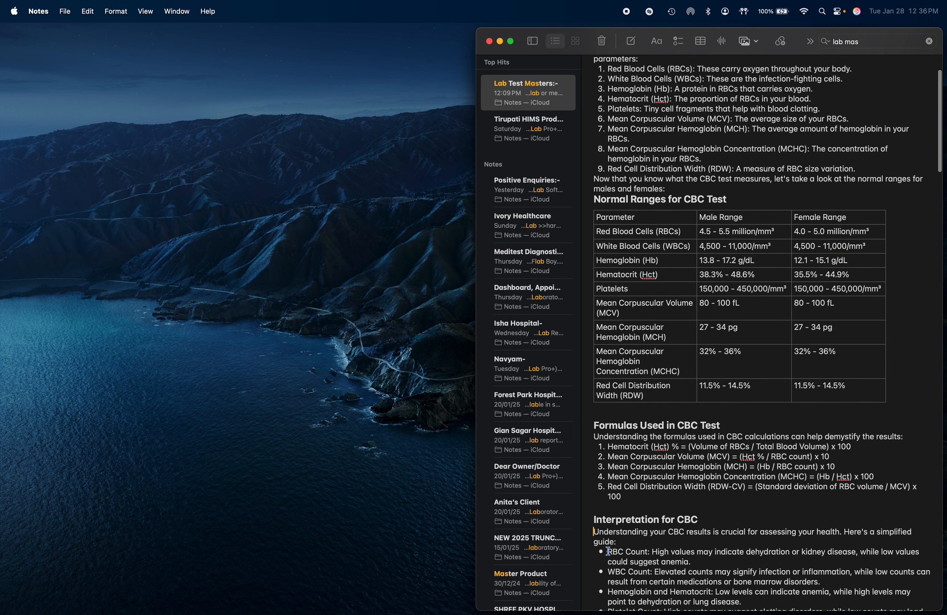
drag(608, 551, 697, 563)
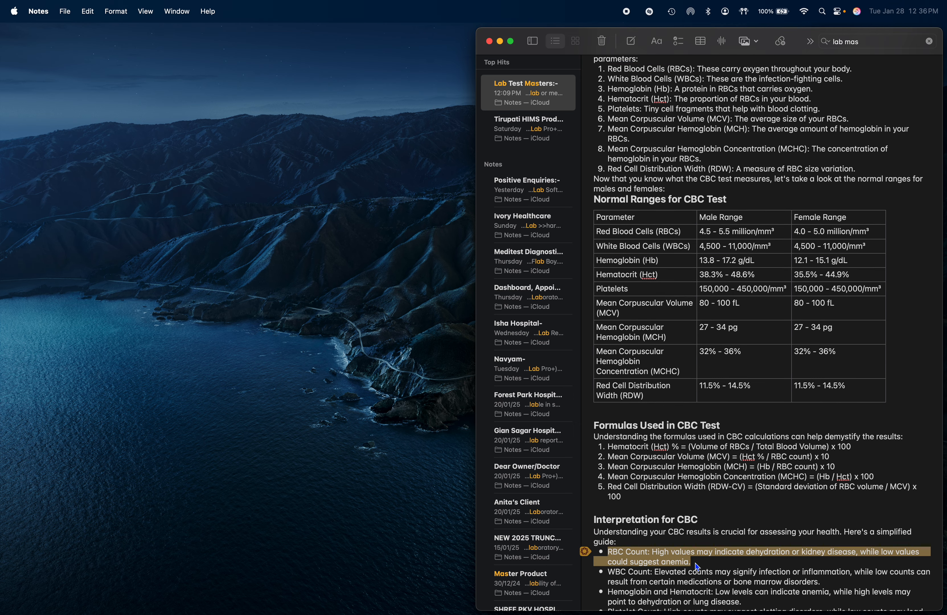
key(ctrl+Right)
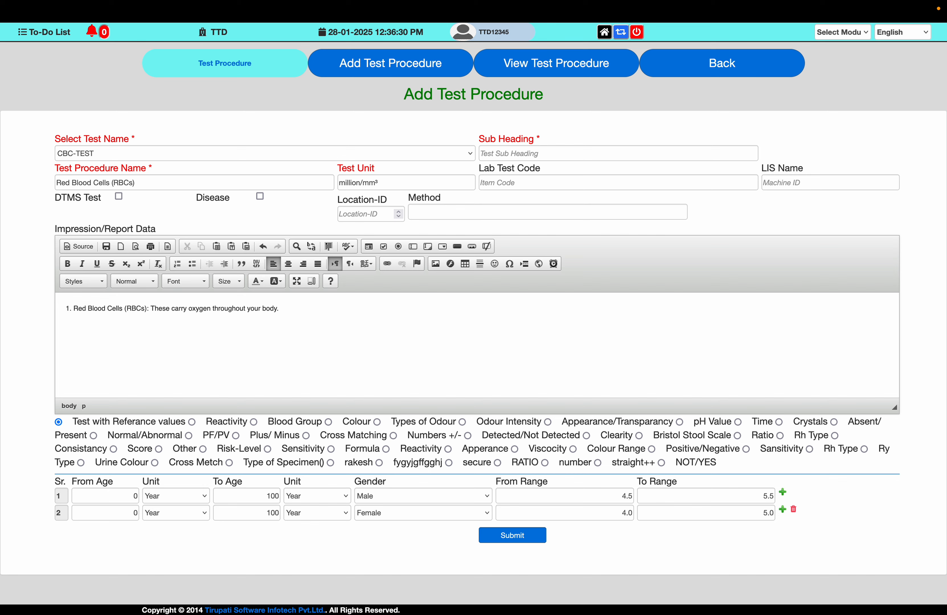
text(* RBC Count: High values may indicate dehydration or kidney disease, while low values could suggest anemia.)
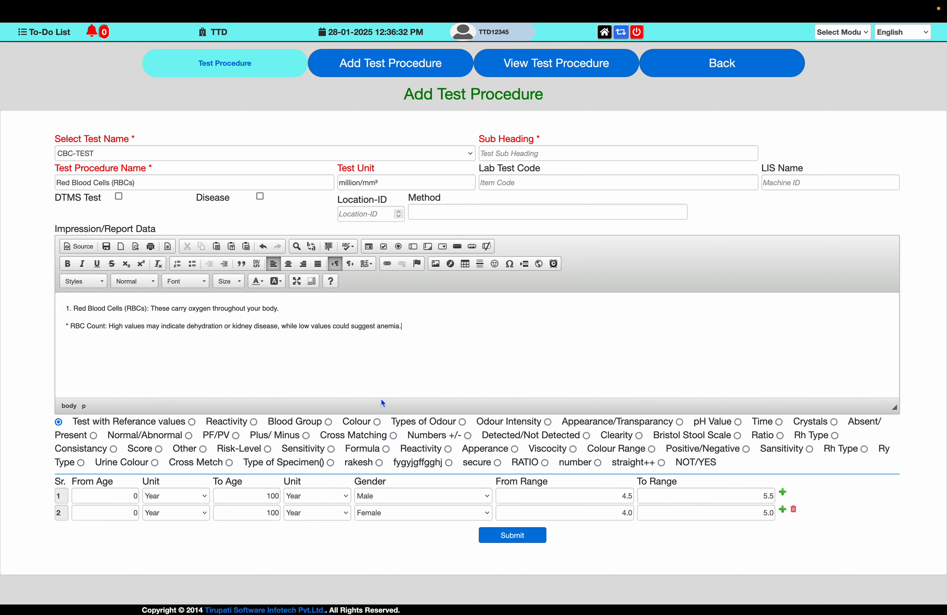
click(514, 540)
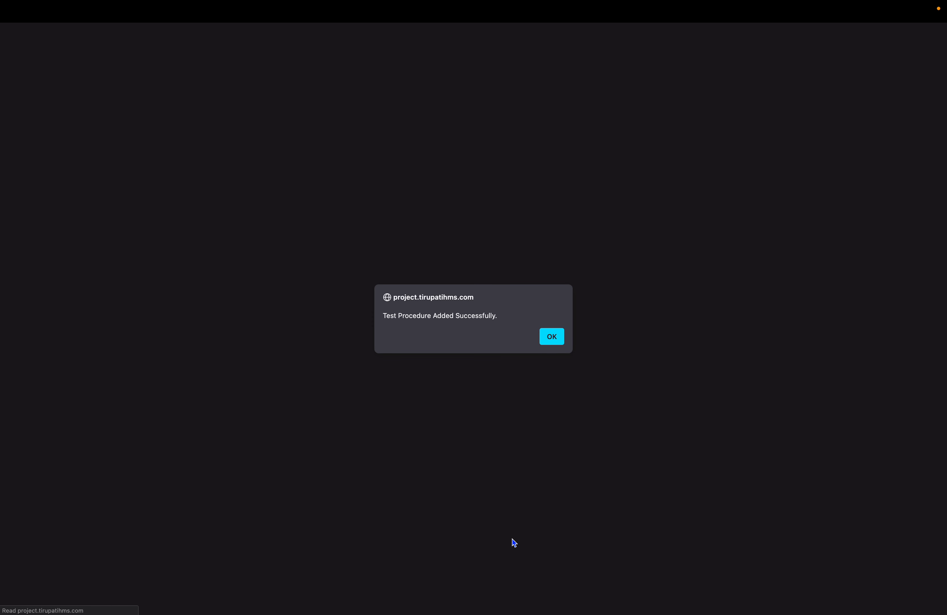
key(Return)
- Copy "White Blood Cells (WBCs)" from the note's range table in Notes into the Test Procedure Name in Tirupati HIMS
key(ctrl+Left)
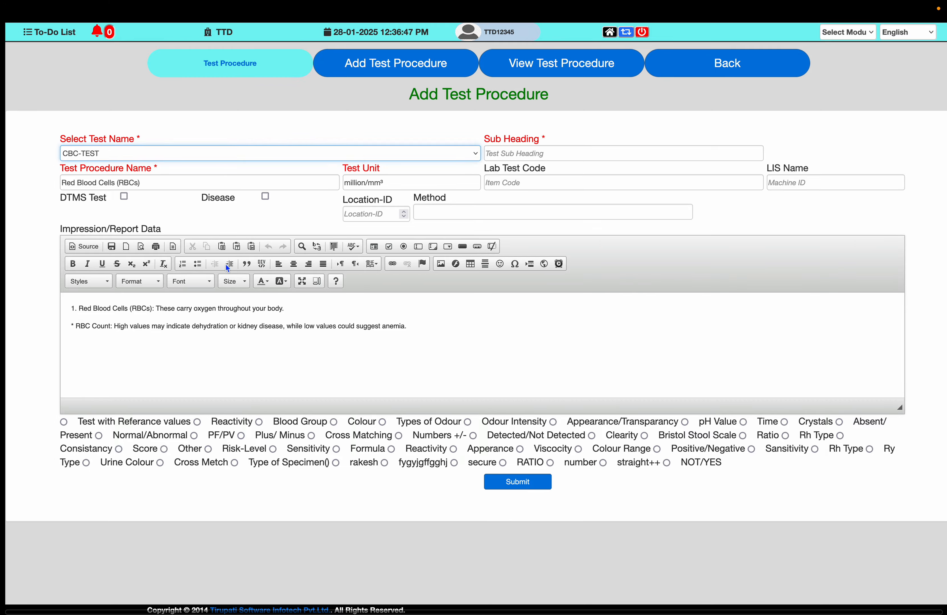
drag(597, 247, 694, 248)
key(super+c)
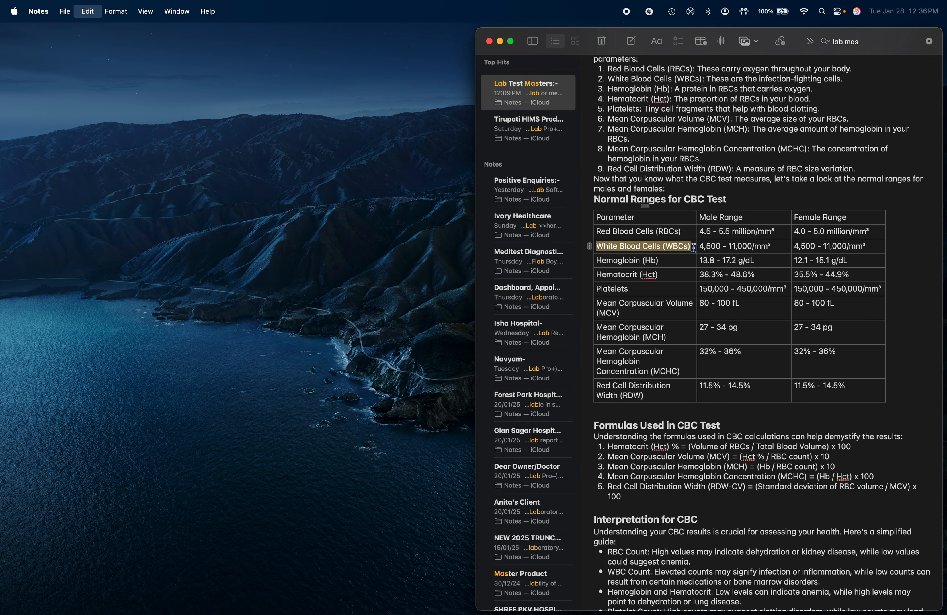
key(ctrl+Right)
click(175, 184)
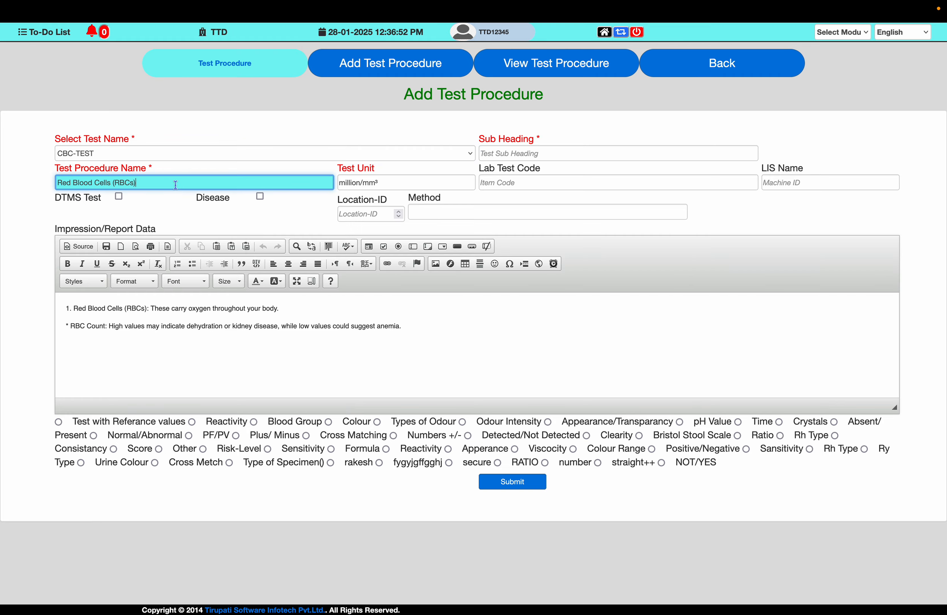
key(Tab)
- Set the Test Unit to the note's "/mm³" and choose Test with Referance values as the result type
key(ctrl+Left)
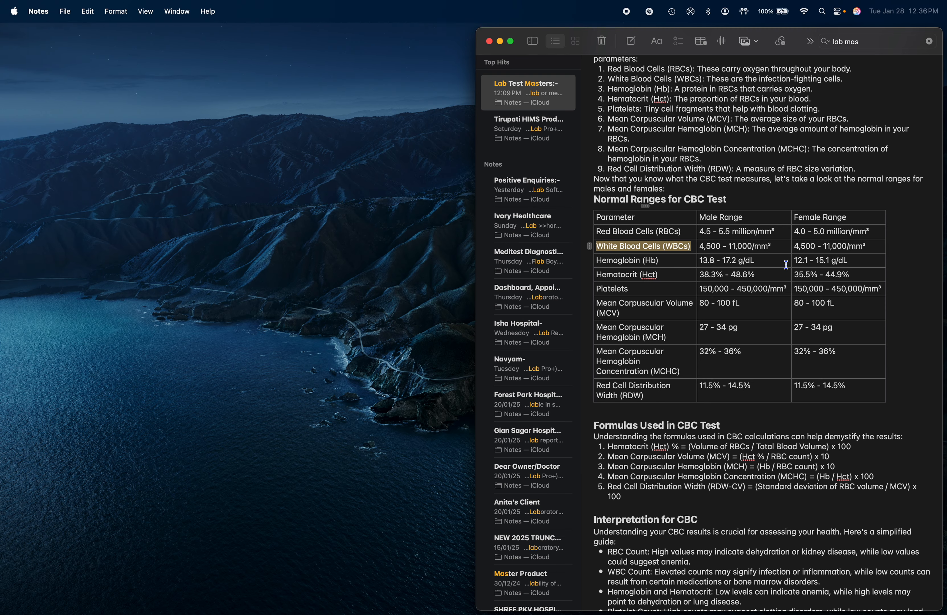
drag(753, 247, 782, 247)
key(Right)
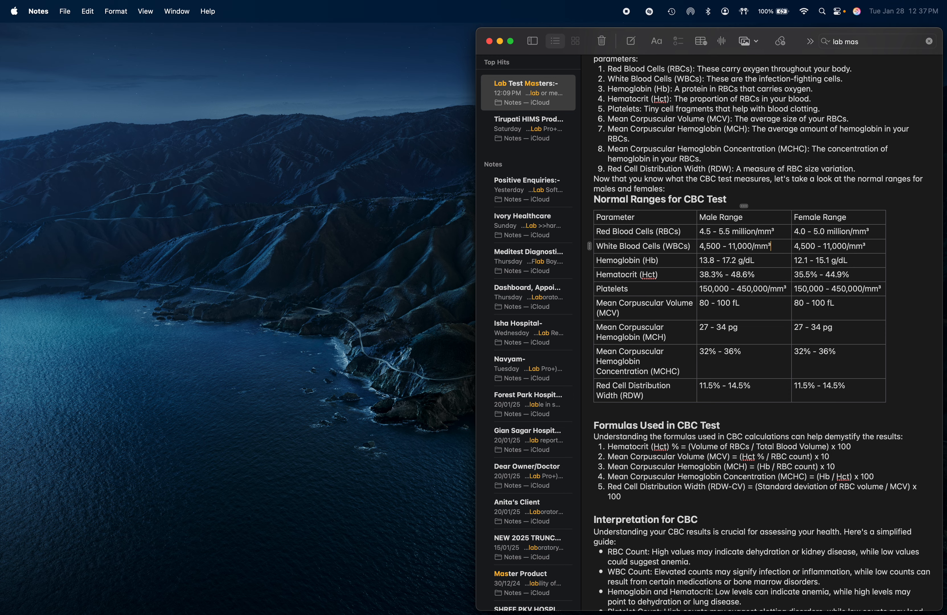
drag(752, 247, 783, 247)
key(super+Tab)
key(super+v)
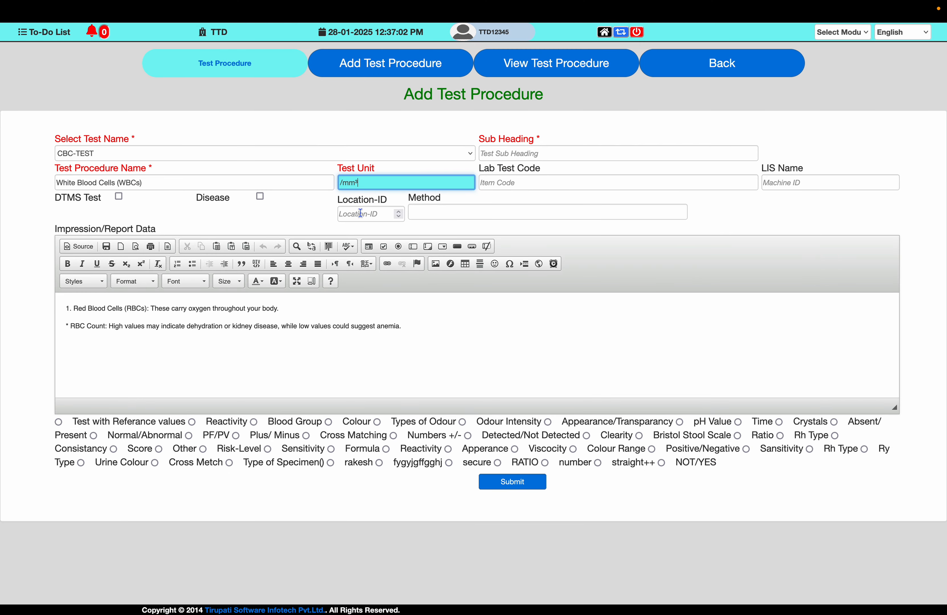
click(59, 422)
- Replace the Impression/Report Data text with the note's line "White Blood Cells (WBCs): These are the infection-fighting cells."
key(super+Tab)
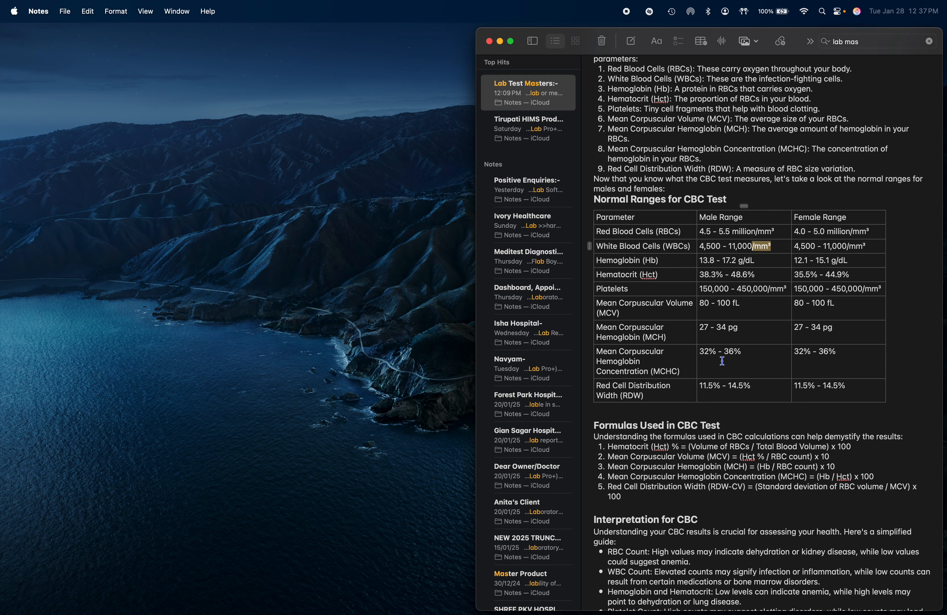
scroll(655, 115, up, 1)
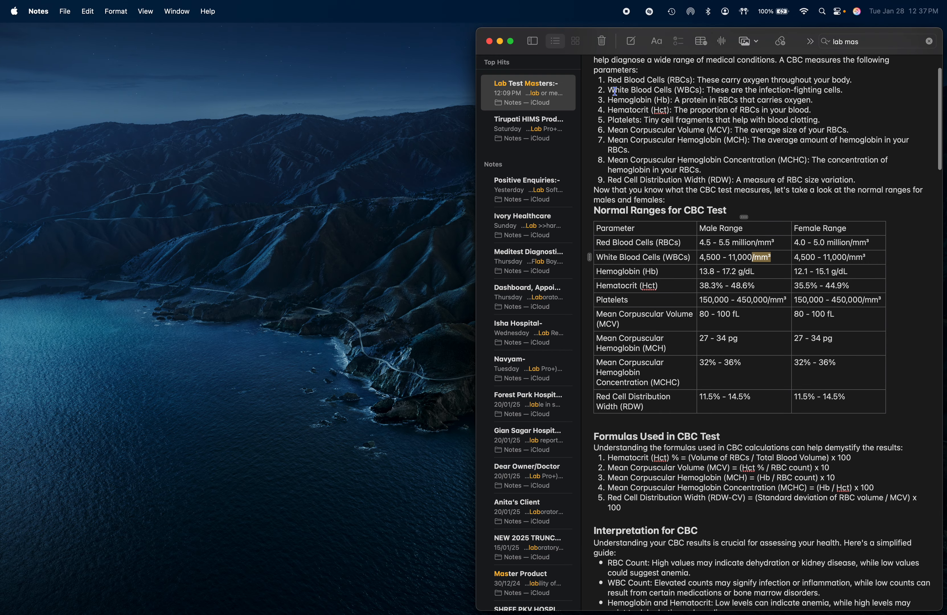
drag(608, 91, 845, 92)
key(super+Tab)
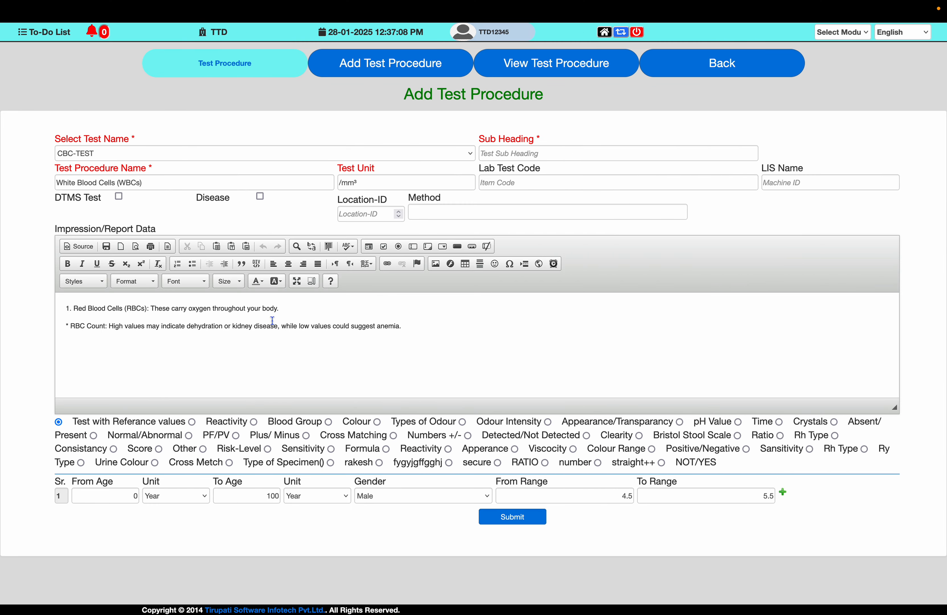
key(super+a)
key(super+v)
- Append the note's WBC Count interpretation about elevated and low counts to Impression/Report Data
key(super+Tab)
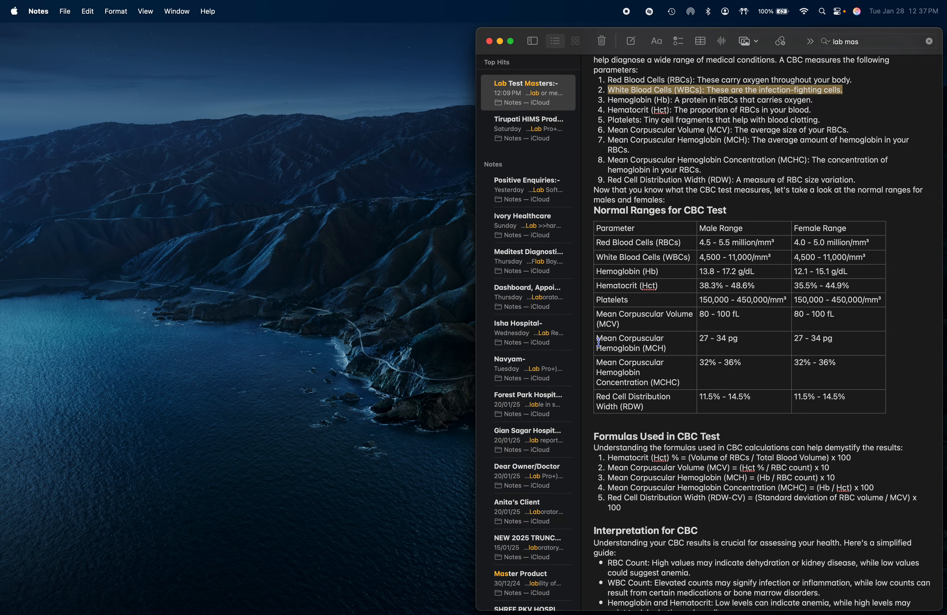
scroll(599, 499, down, 3)
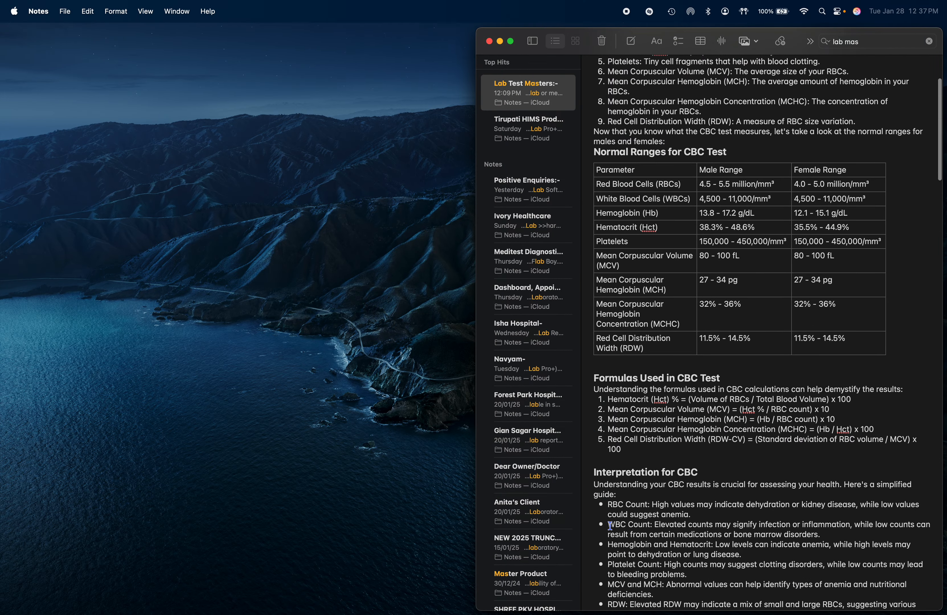
drag(610, 526, 827, 531)
key(super+c)
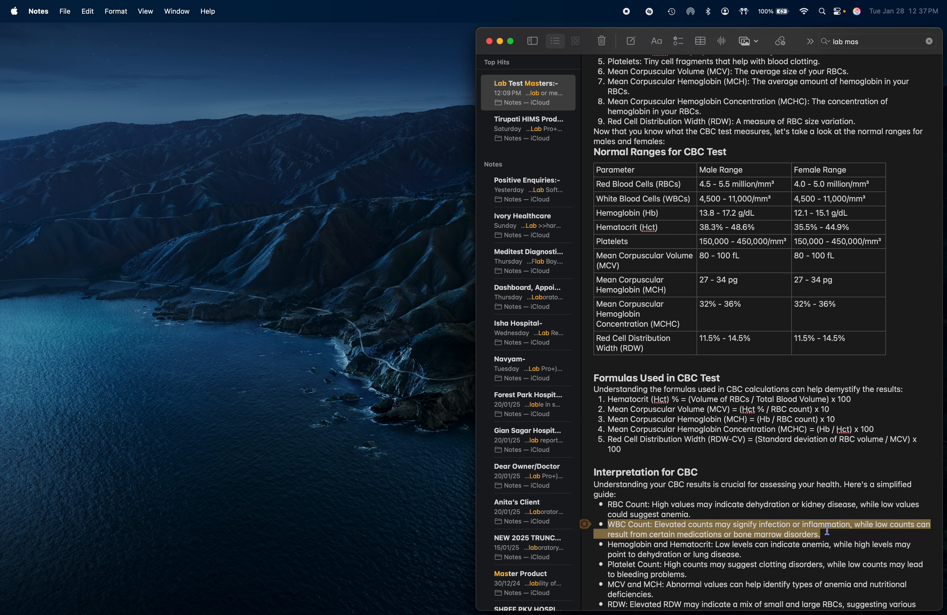
key(super+Tab)
key(super+v)
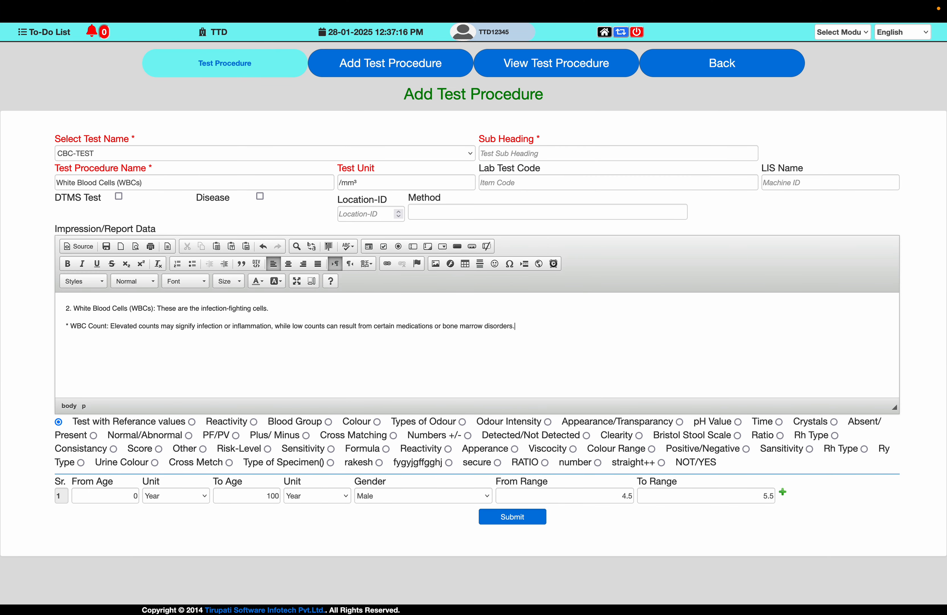
- Consult the note's male White Blood Cells range and set the first reference row to 4500 through 11000
click(127, 494)
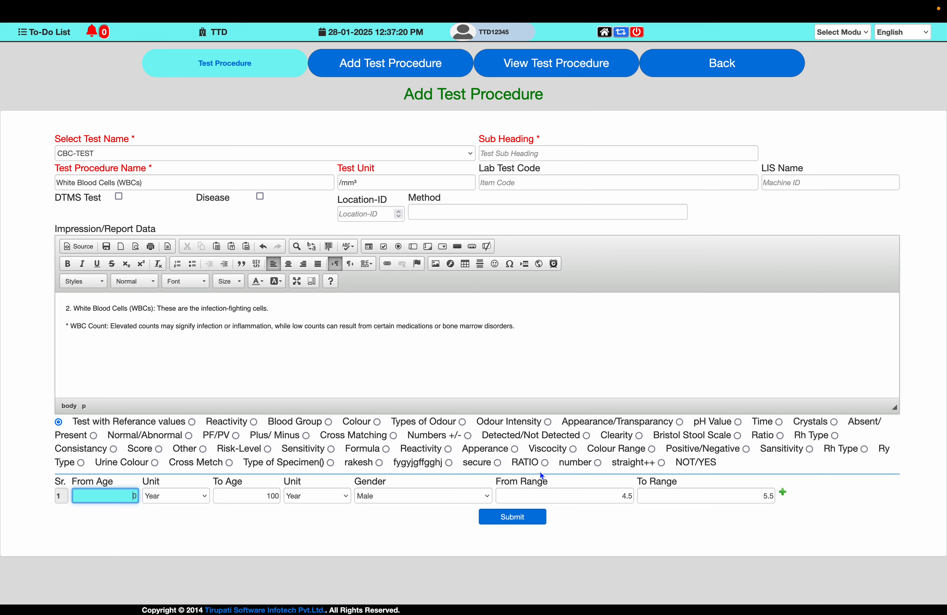
key(super+Tab)
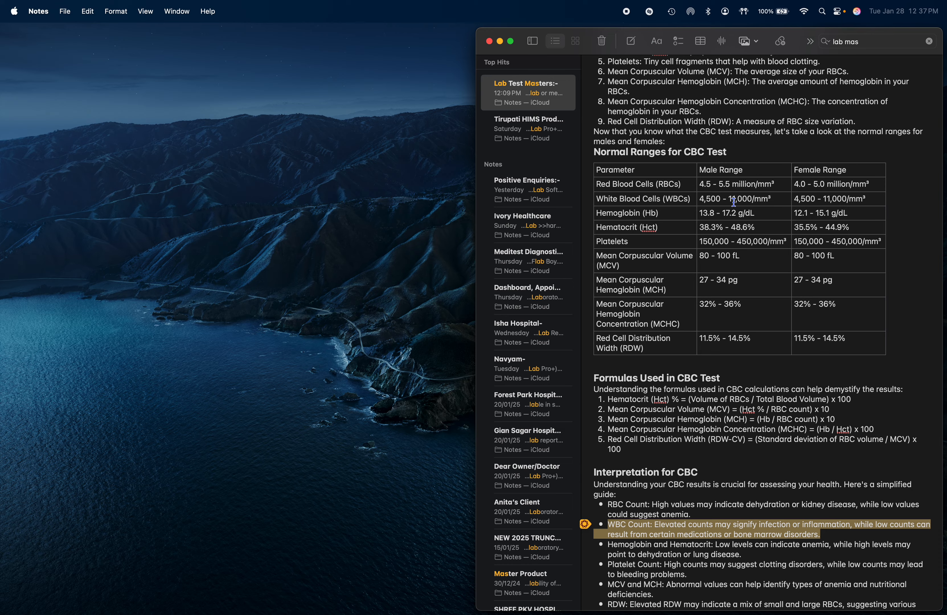
key(super+Tab)
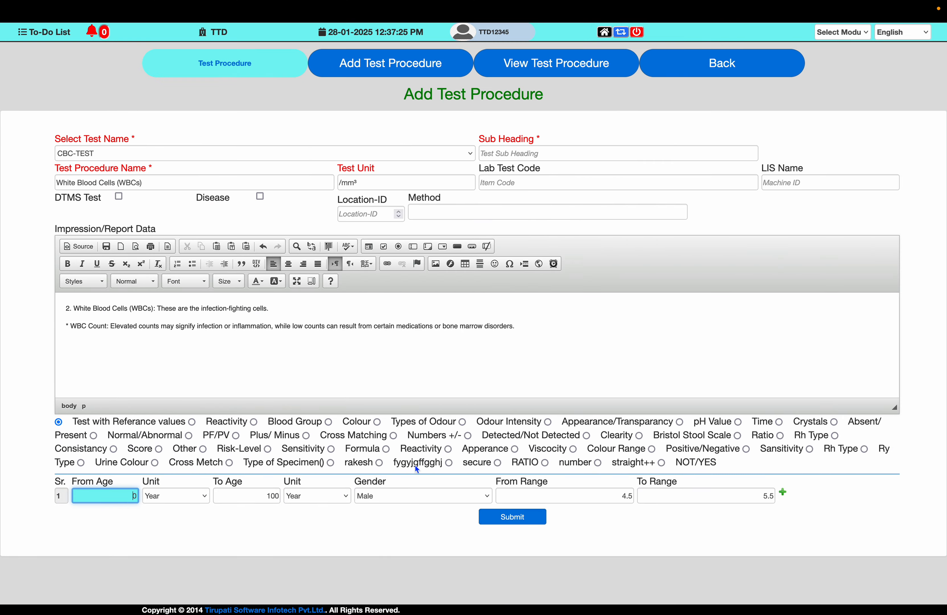
click(524, 496)
key(super+Tab)
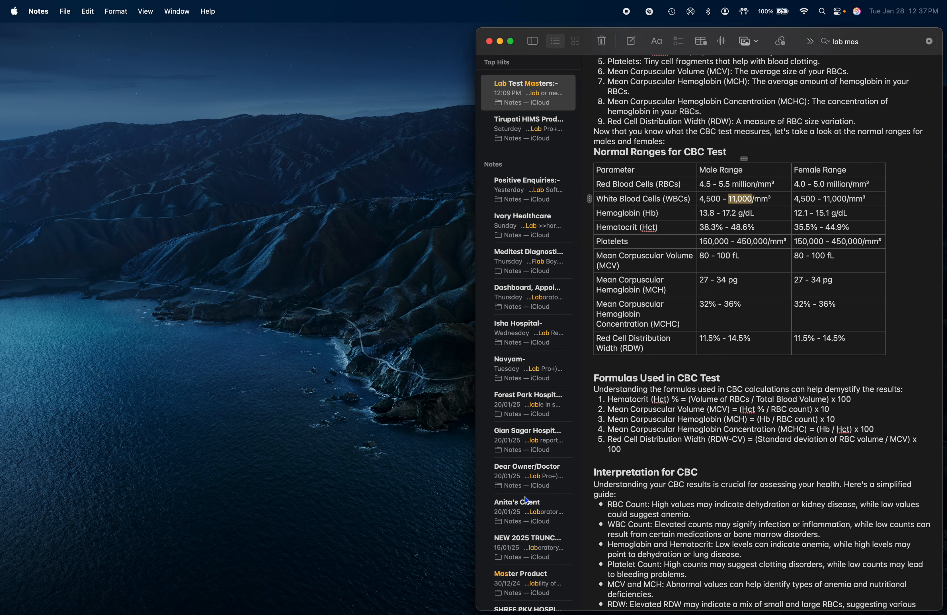
key(super+Tab)
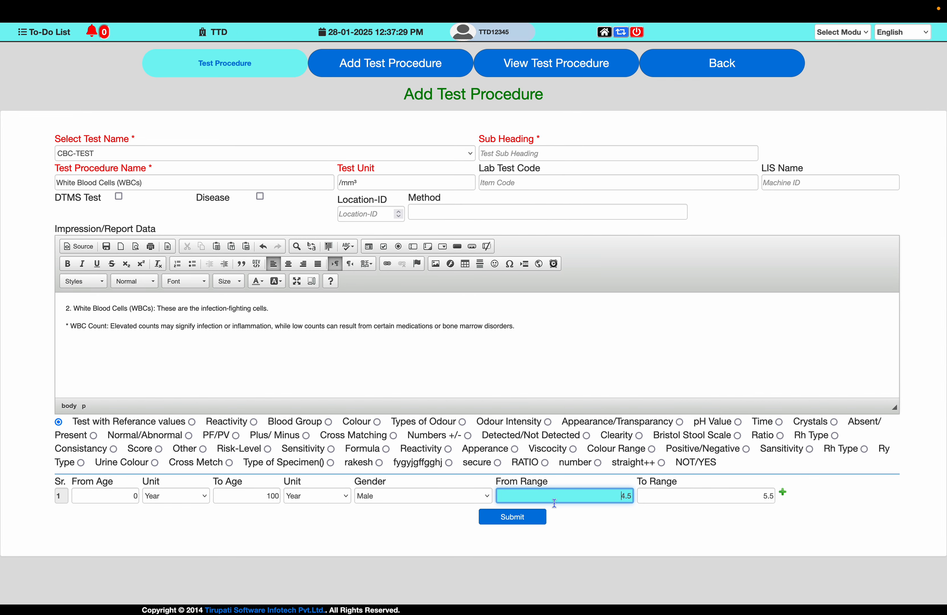
text(45)
text(450)
text(0)
key(Tab)
text(11000)
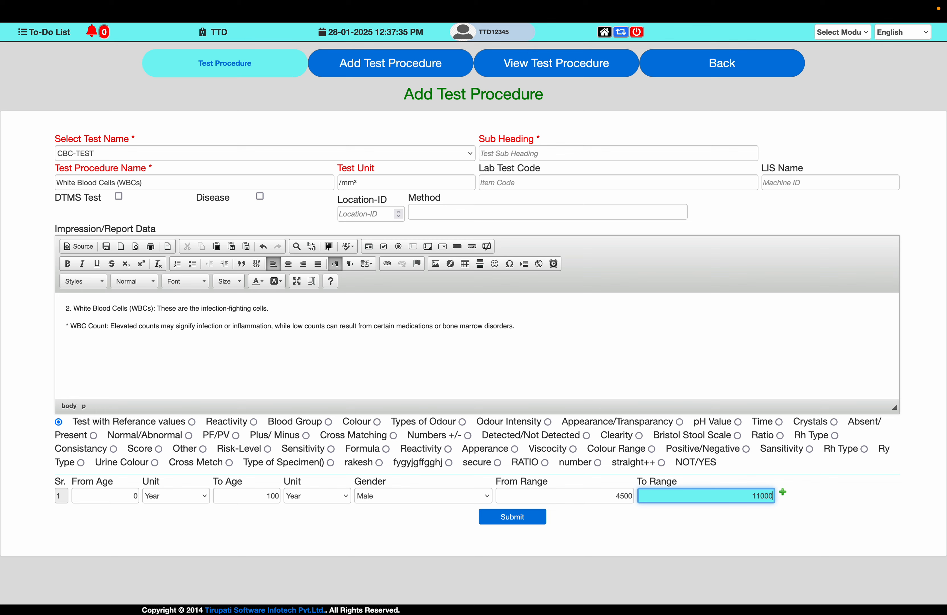
- Add a second White Blood Cells reference row for ages 0 to 100 years with the gender set to Female
key(Tab)
key(Return)
key(Tab)
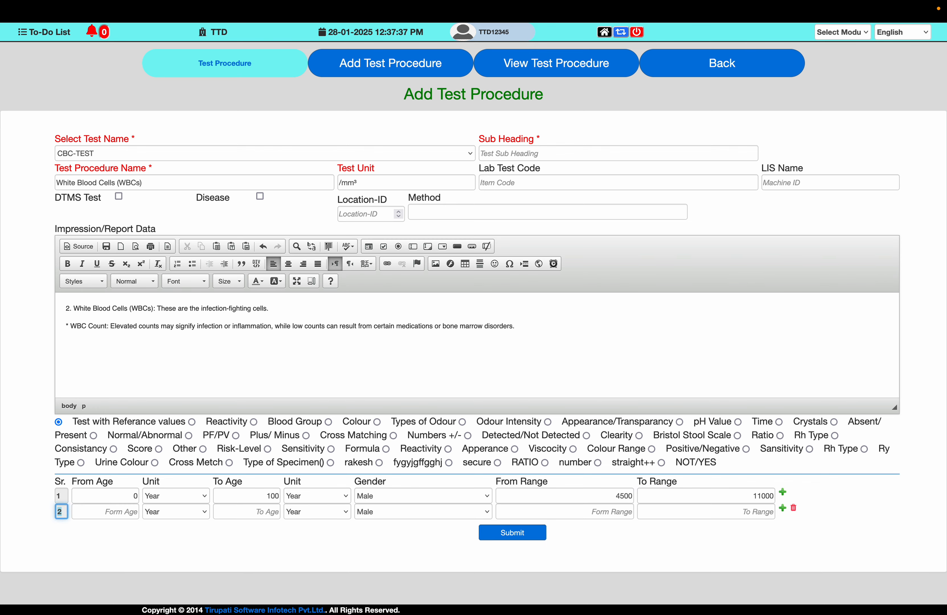
key(Tab)
text(0)
key(Tab)
key(Tab)
text(100)
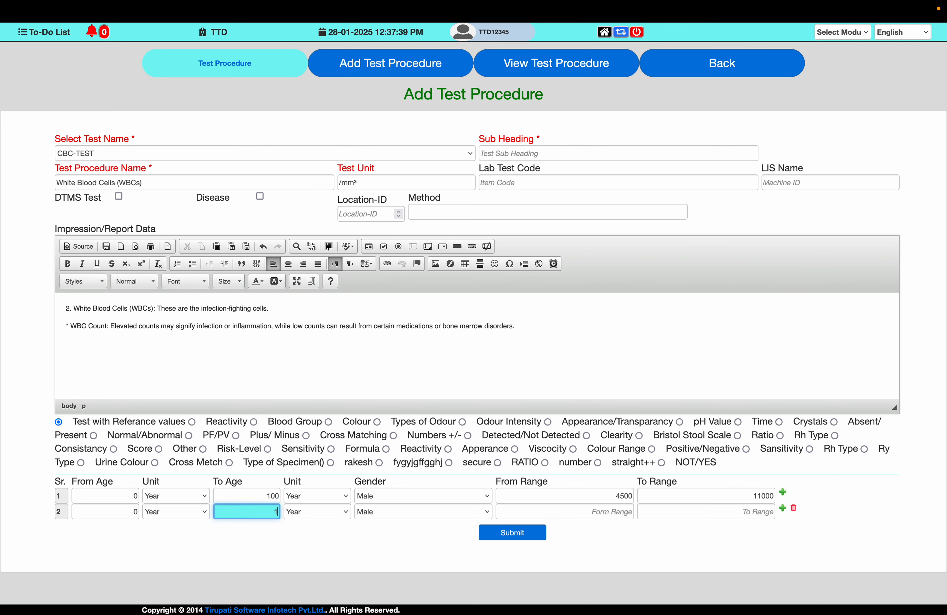
key(Tab)
key(Tab)
key(Tab)
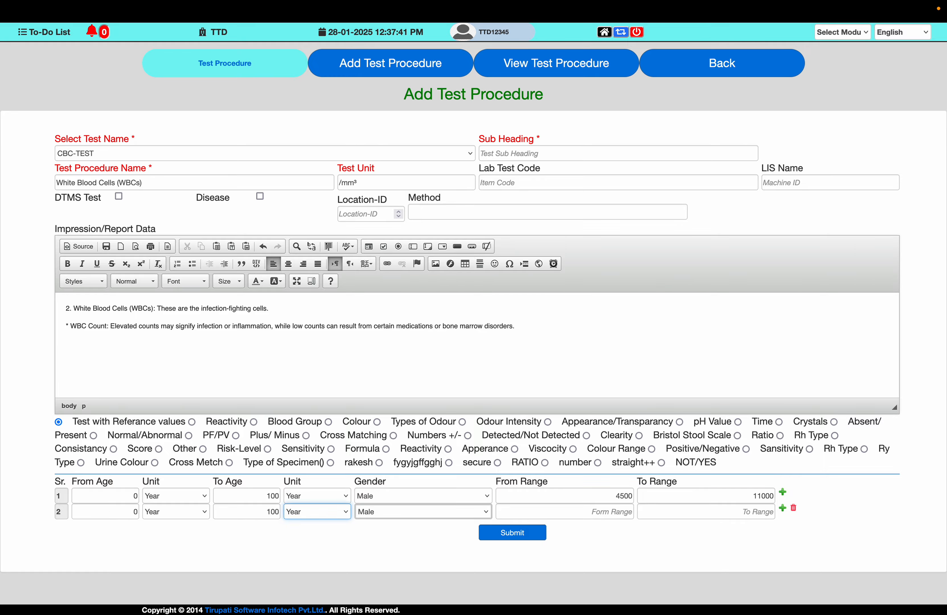
key(Down)
key(Tab)
- Check the note's female range, set the second reference row to 4500 through 11000, and submit the White Blood Cells procedure
key(super+Tab)
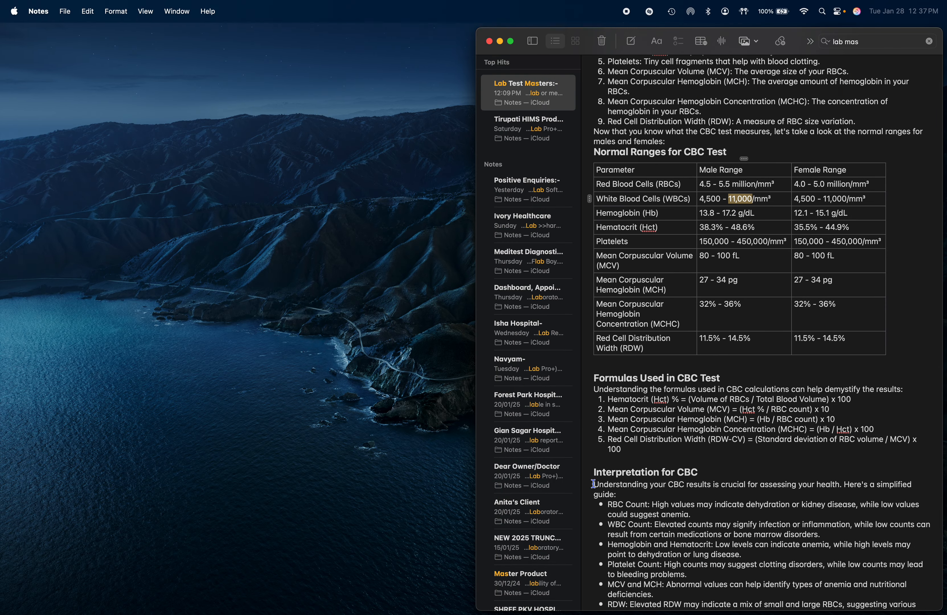
key(super+Tab)
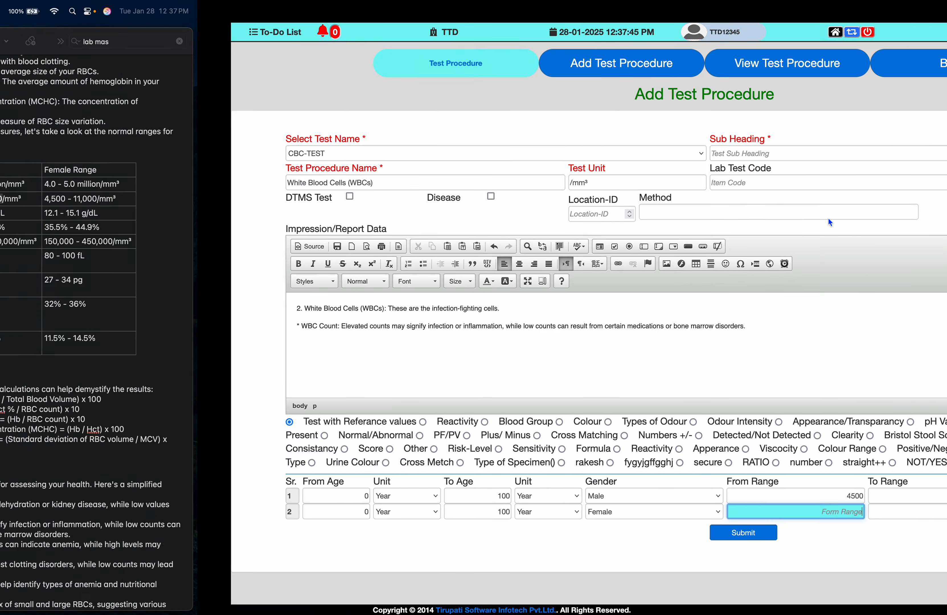
text(45)
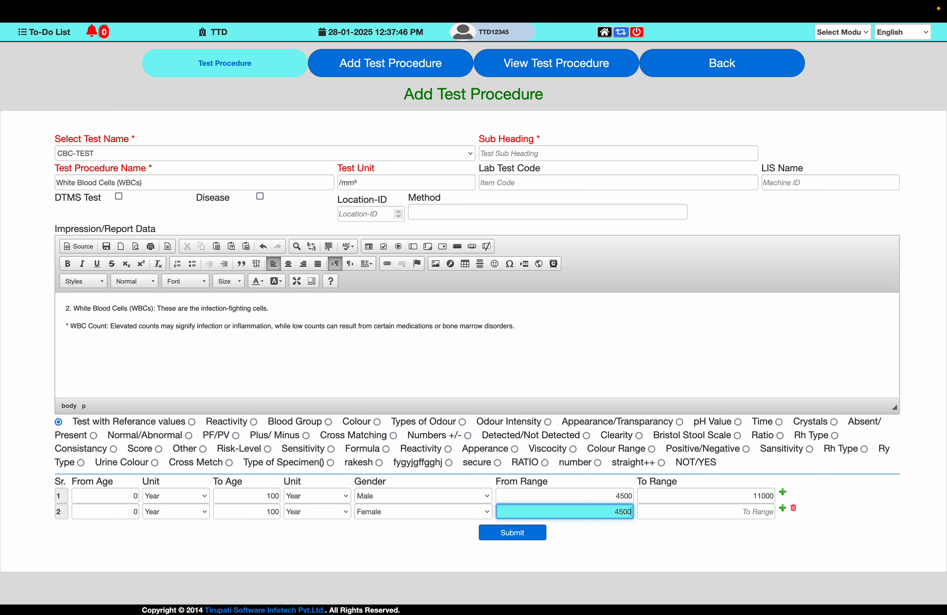
text(00)
key(Tab)
text(11)
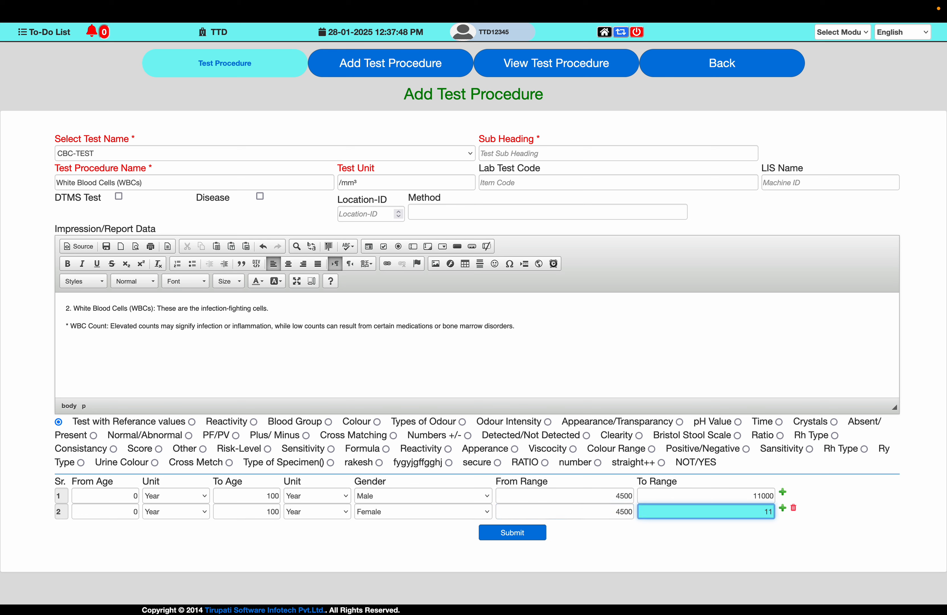
text(000)
click(526, 532)
key(Return)
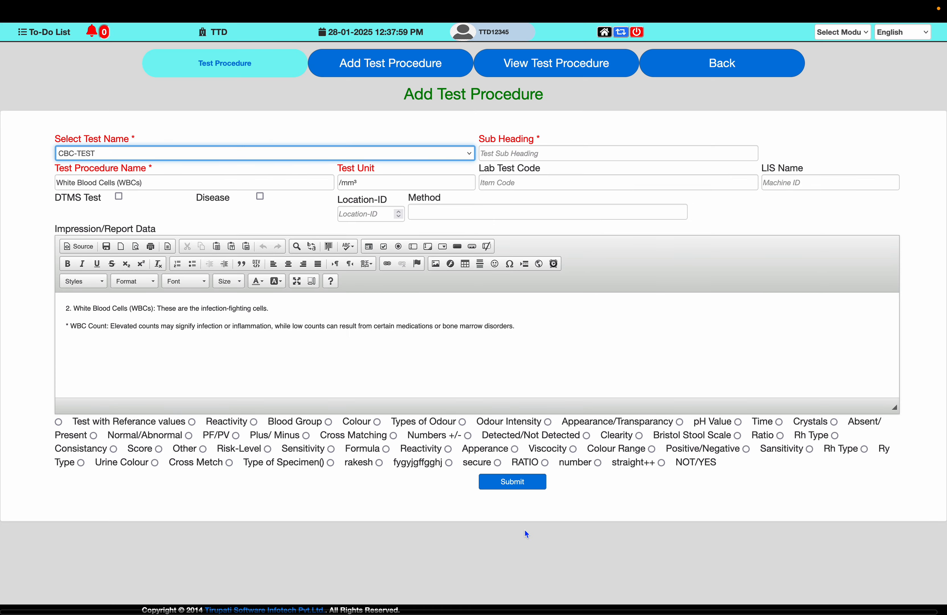
- Replace the Test Procedure Name with "Hemoglobin (Hb)" copied from the note's range table
key(ctrl+Left)
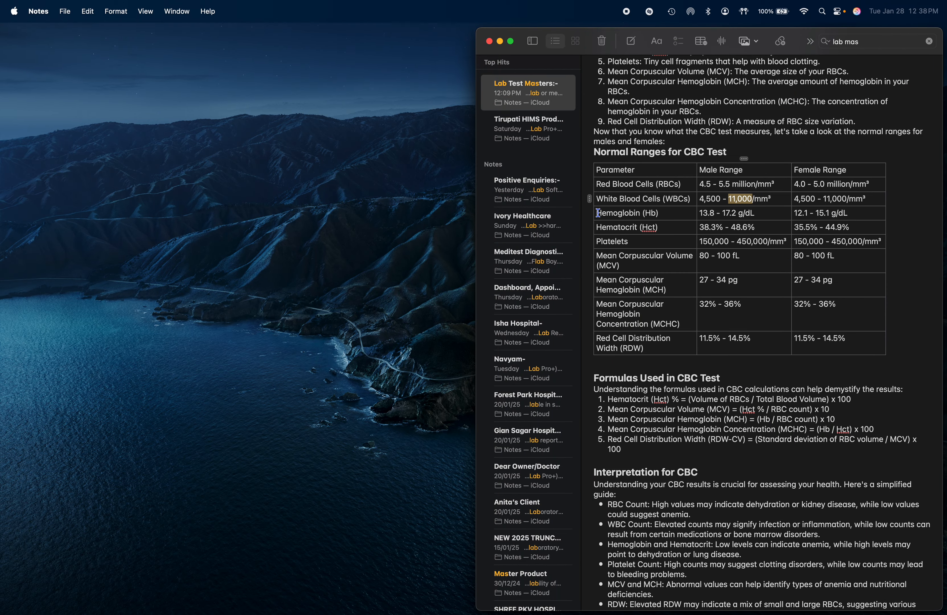
drag(597, 213, 668, 217)
key(super+c)
key(ctrl+Right)
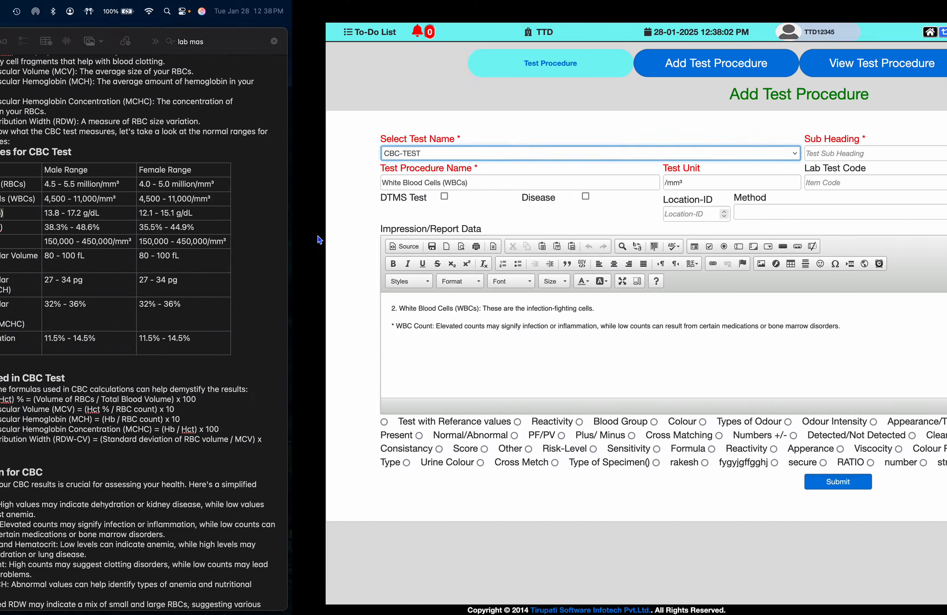
click(184, 181)
key(super+a)
key(super+v)
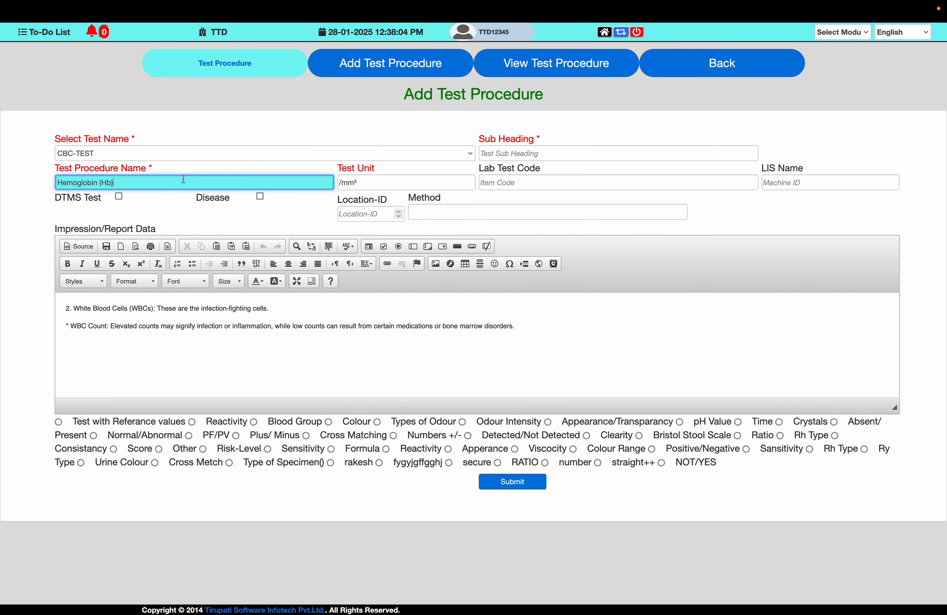
- Replace the Test Unit with "g/dL" copied from the Hemoglobin row of the note's range table
key(Tab)
key(ctrl+Left)
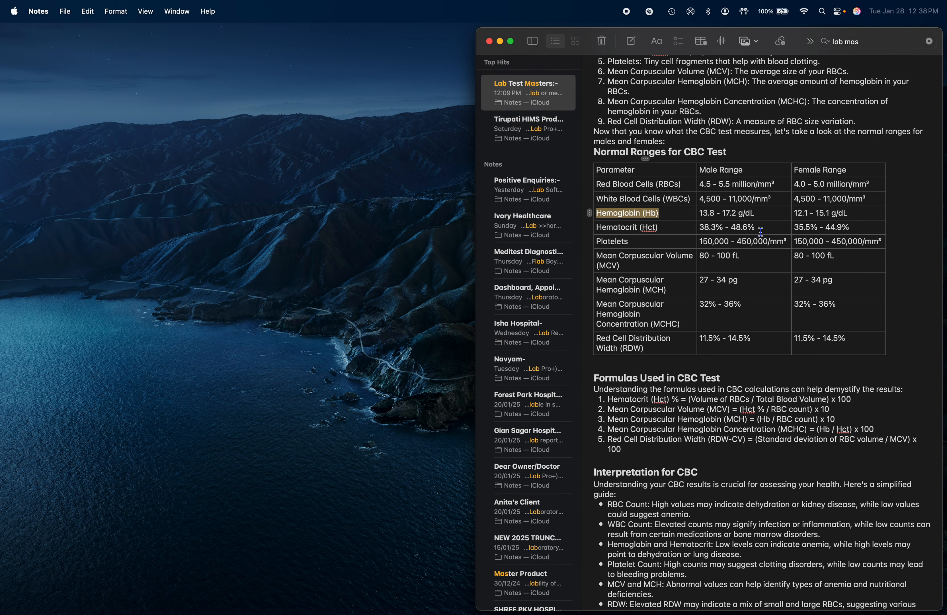
drag(755, 213, 736, 214)
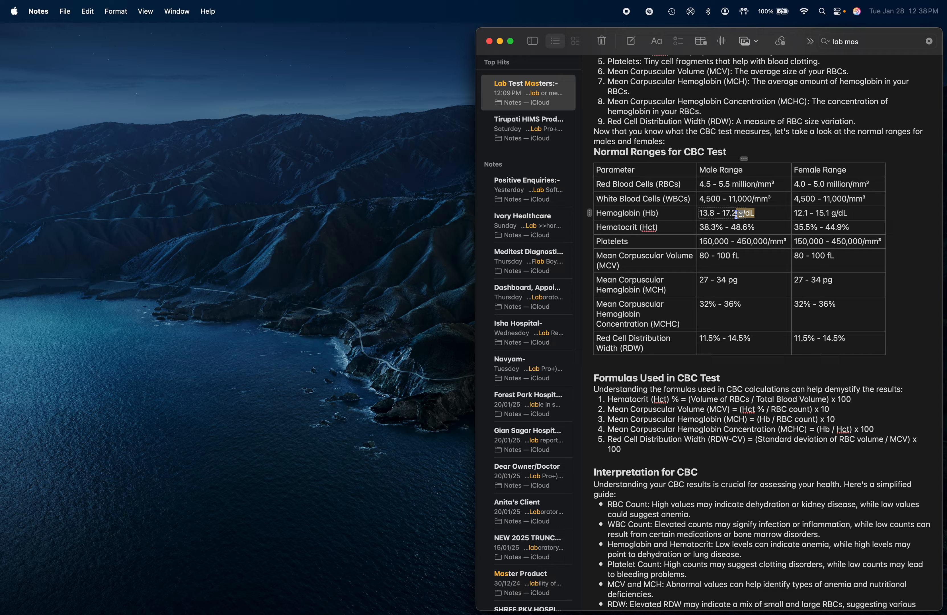
key(super+c)
key(ctrl+Right)
key(super+v)
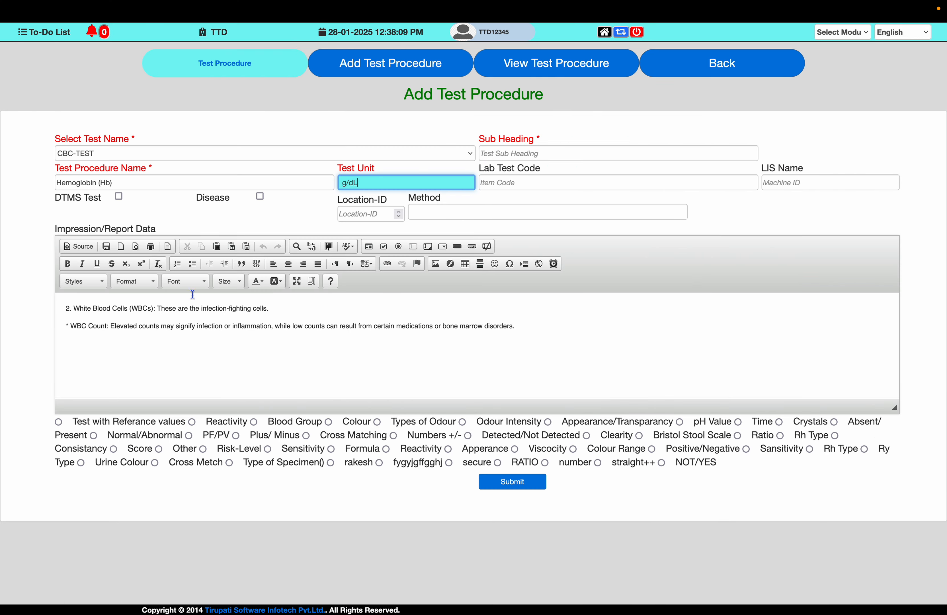
- Replace the Impression/Report Data with the note's description "Hemoglobin (Hb): A protein in RBCs that carries oxygen."
key(ctrl+Left)
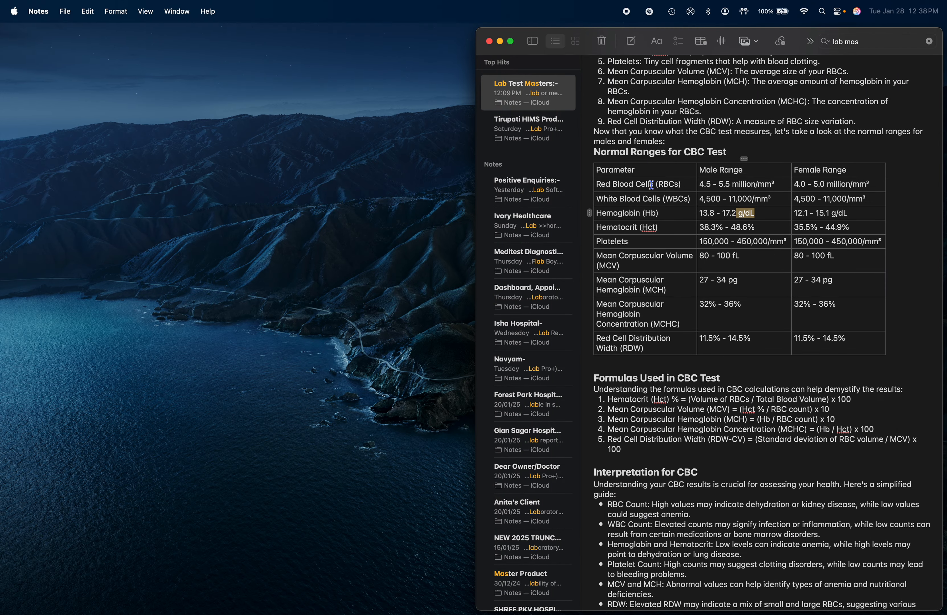
scroll(645, 138, up, 3)
scroll(610, 75, up, 2)
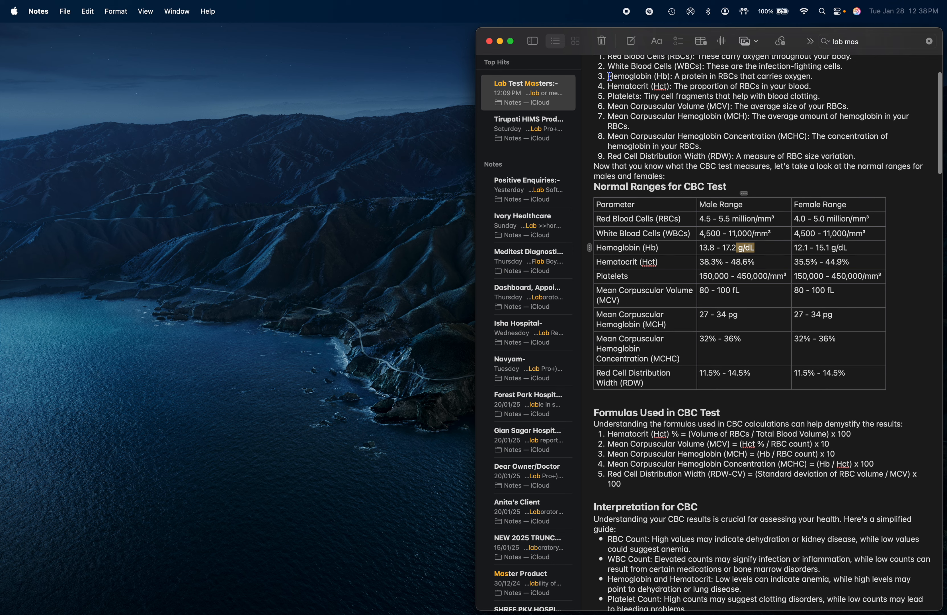
drag(608, 81, 819, 82)
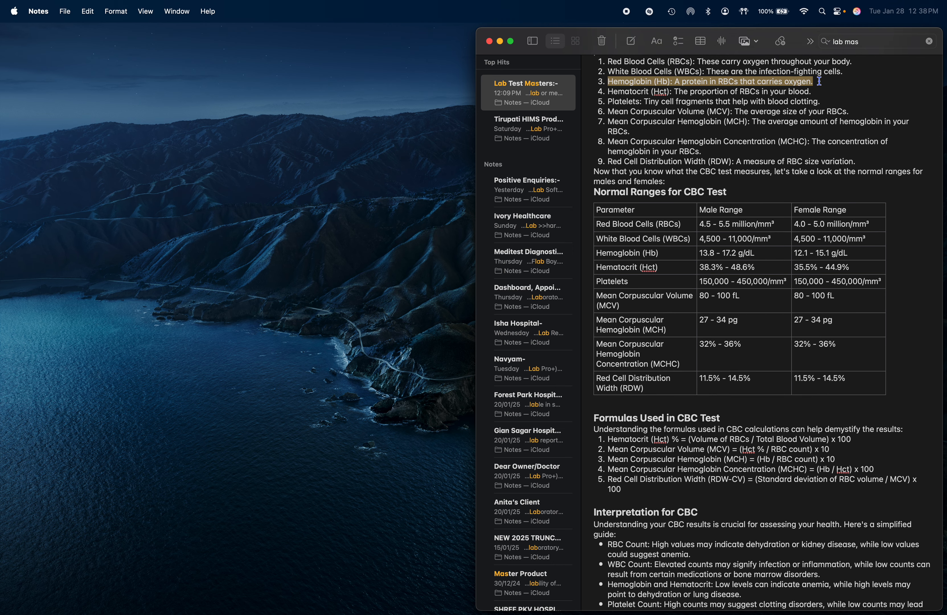
key(ctrl+Right)
key(ctrl+v)
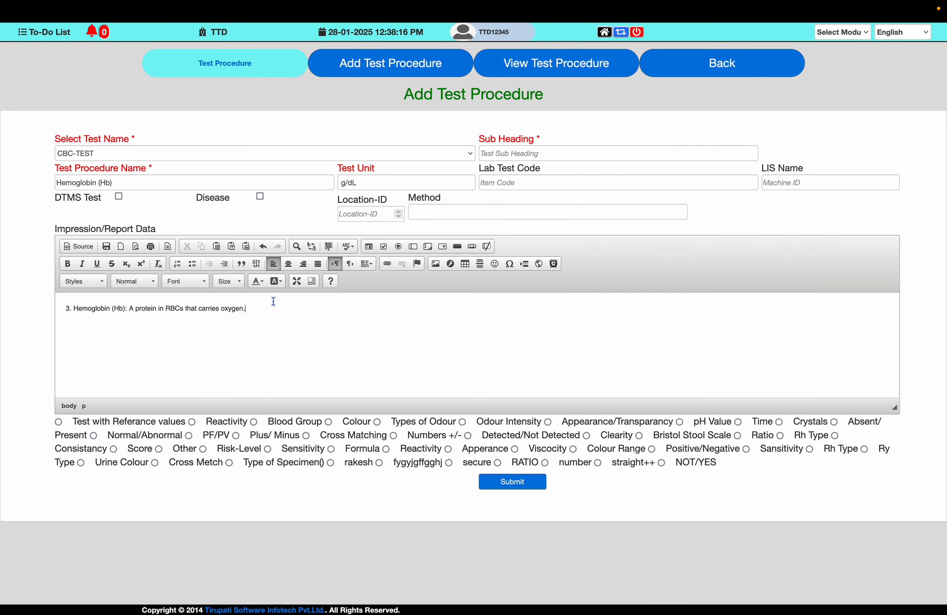
- Copy the note's "Hemoglobin and Hematocrit" interpretation and add it below the Hemoglobin description in the report data
key(super+Tab)
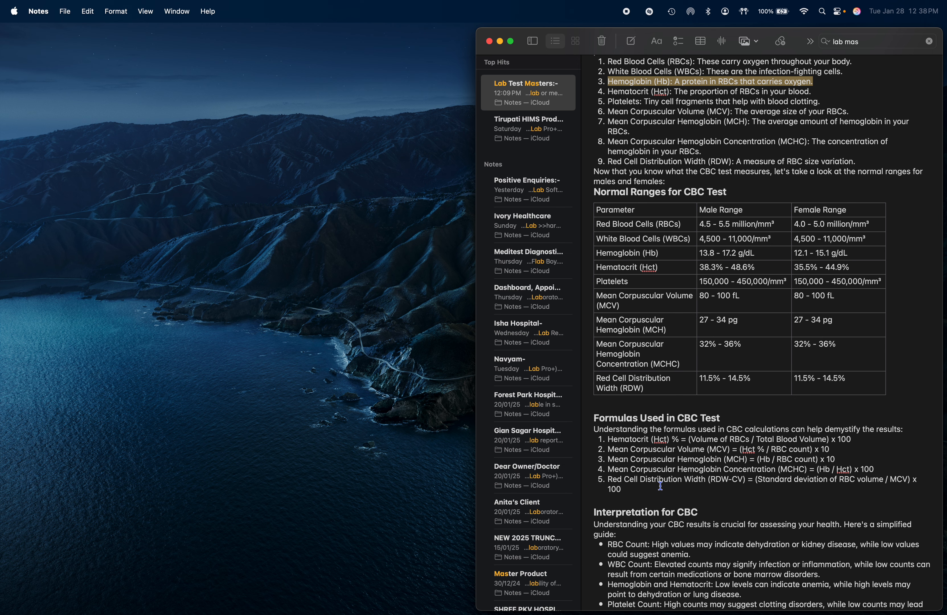
scroll(626, 530, down, 3)
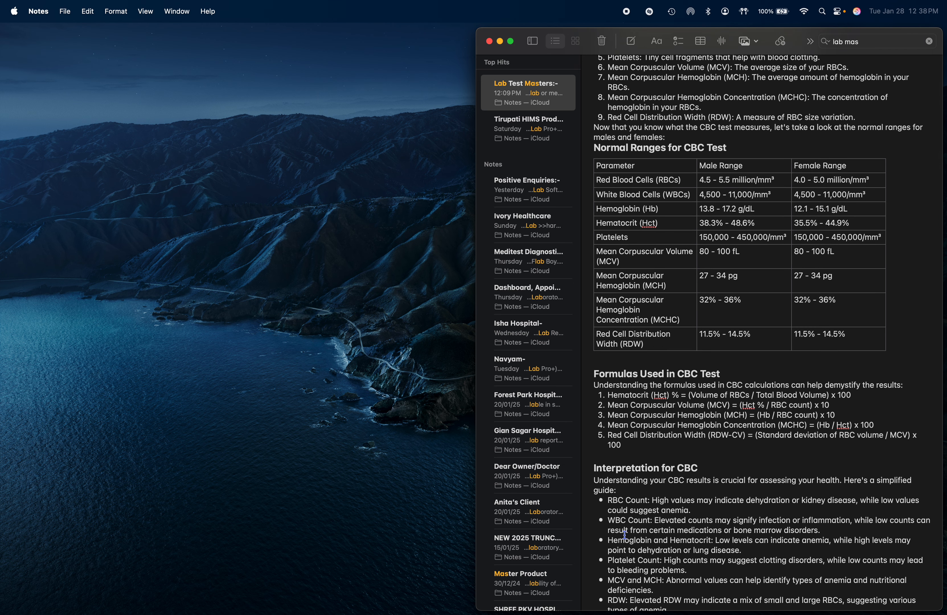
triple_click(609, 545)
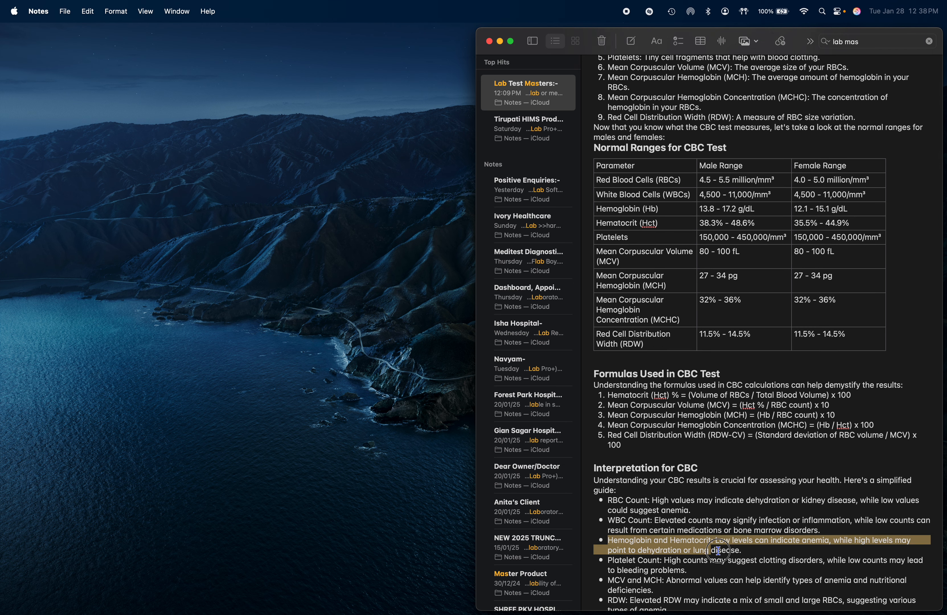
key(super+Tab)
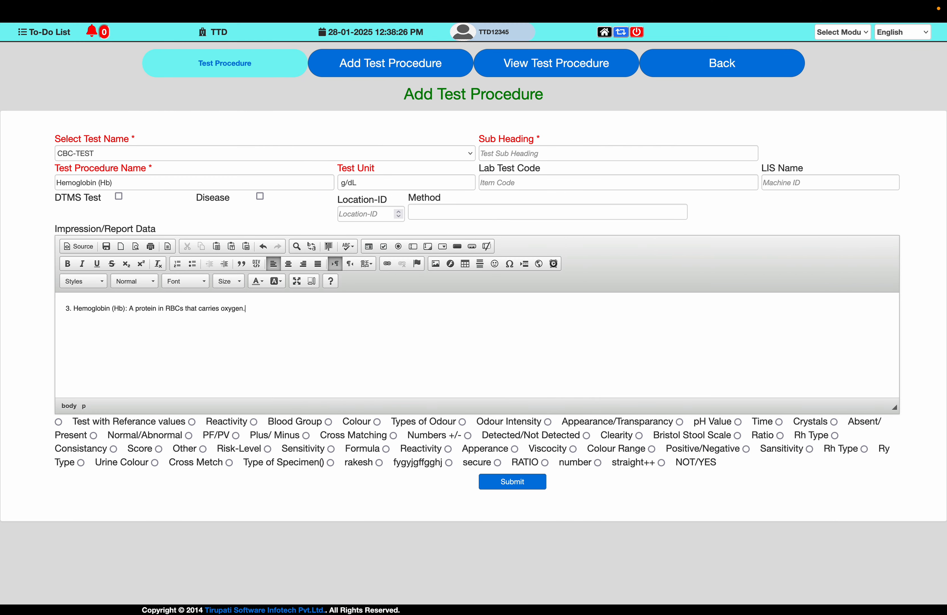
key(super+v)
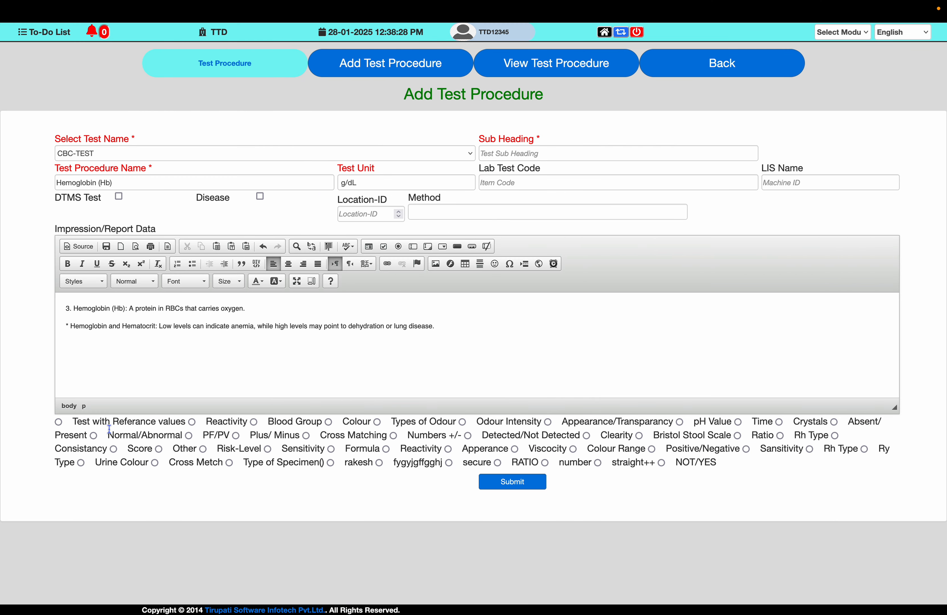
- Choose Test with Referance values and, using the note's male Hemoglobin range, set the first reference row to 13.8 through 17.2
click(59, 421)
key(super+Tab)
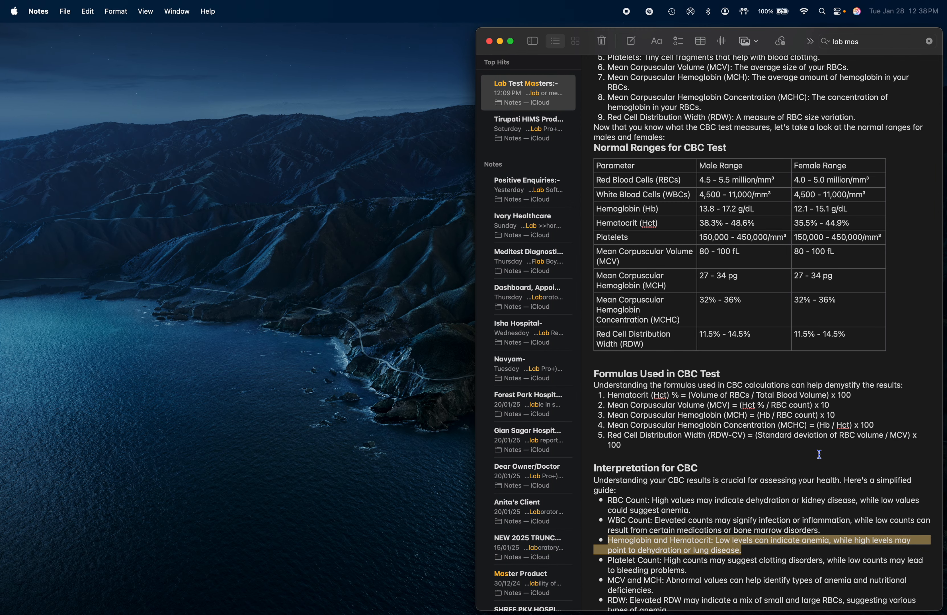
click(643, 216)
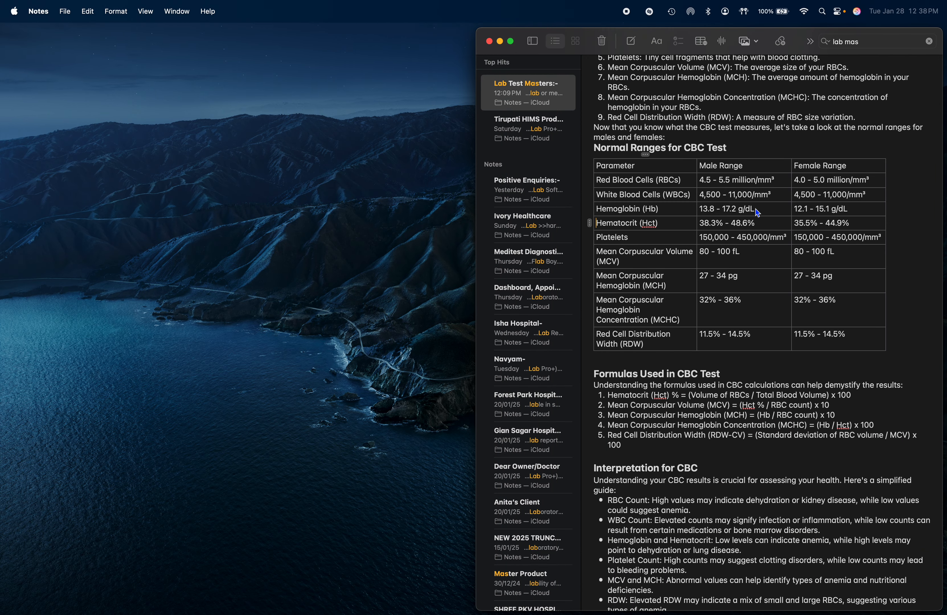
key(ctrl+Right)
drag(559, 493, 747, 493)
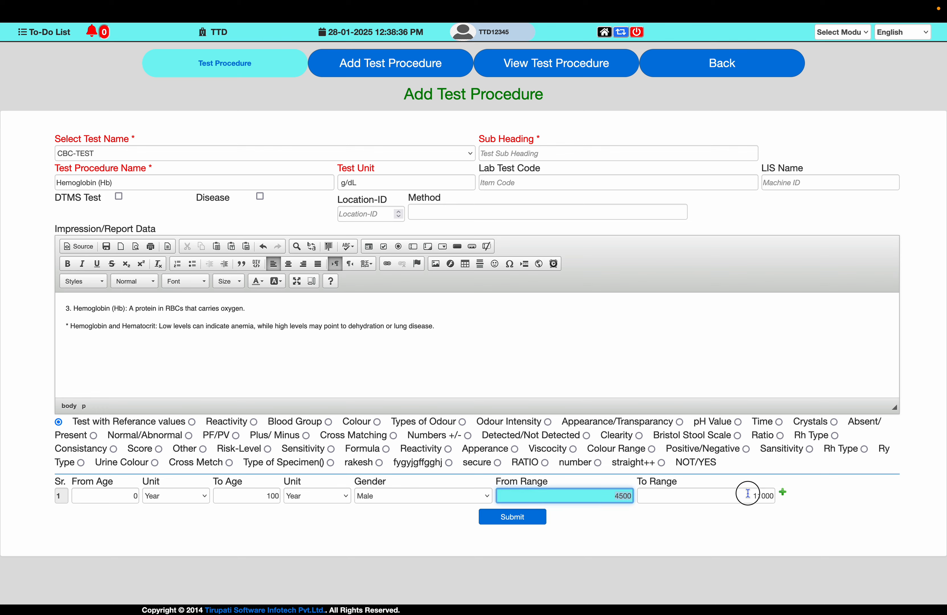
text(13.8)
key(Tab)
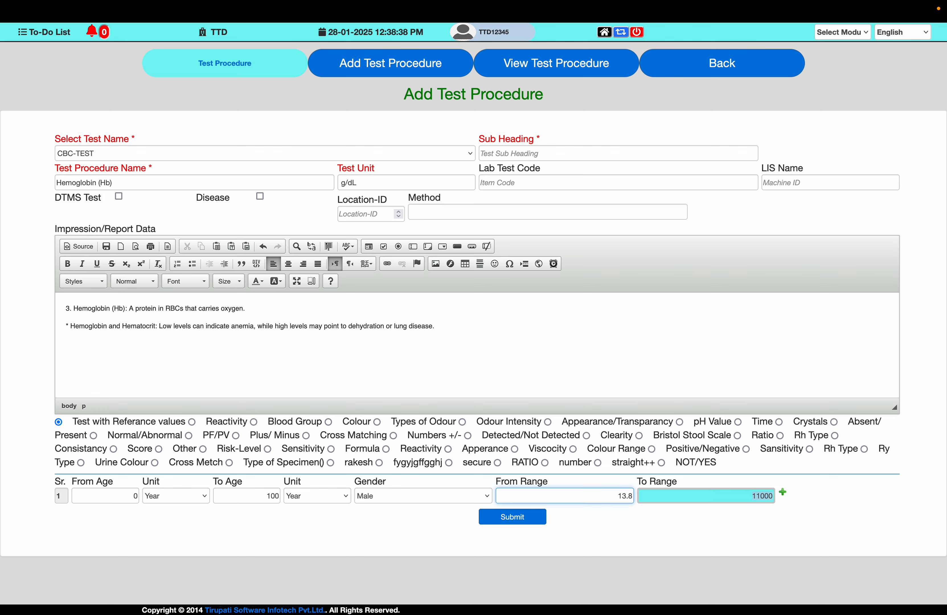
text(17.2)
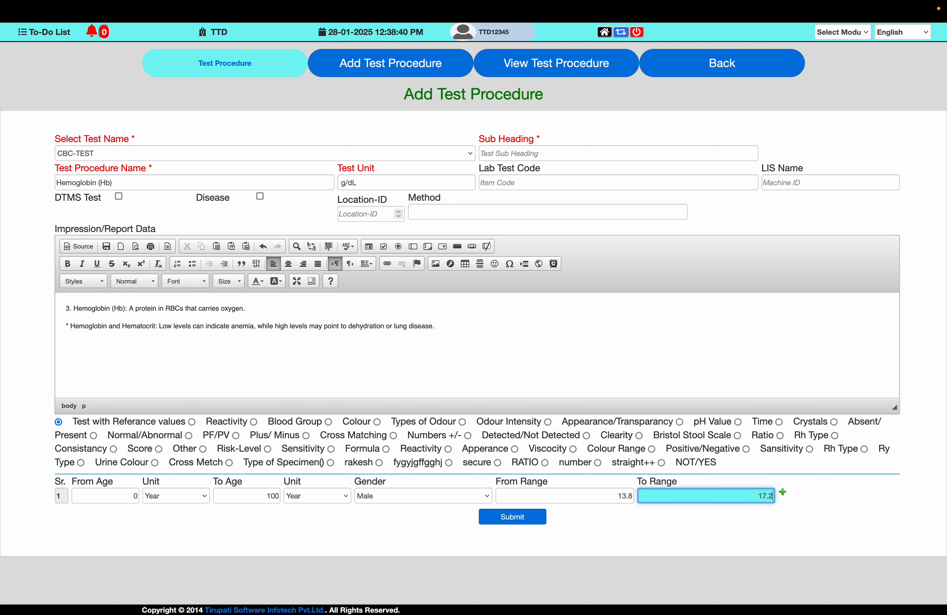
- Add a second Hemoglobin reference row for ages 0 to 100 years with the gender set to Female
key(Tab)
key(Return)
key(Tab)
key(Tab)
text(0)
key(Tab)
key(Tab)
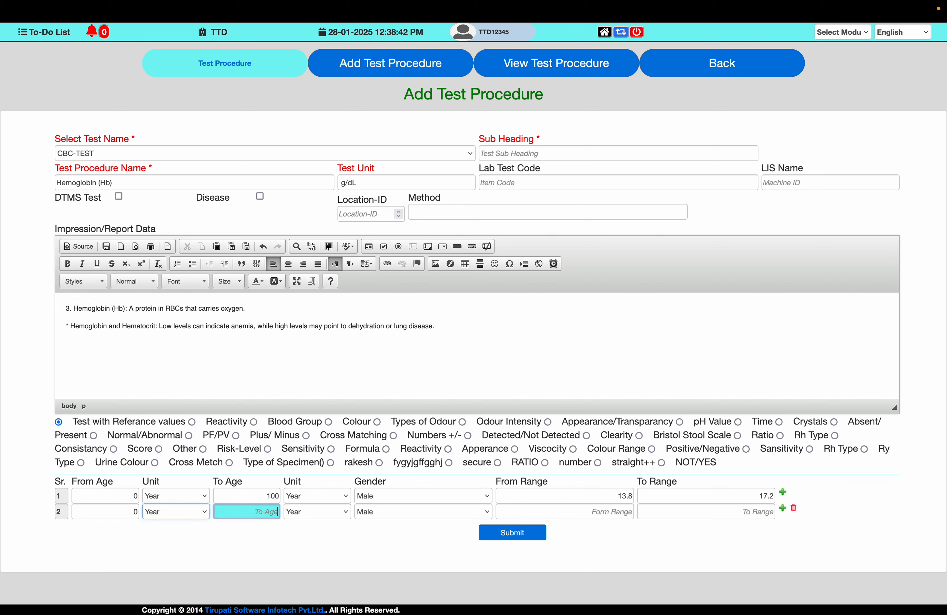
text(100)
key(Tab)
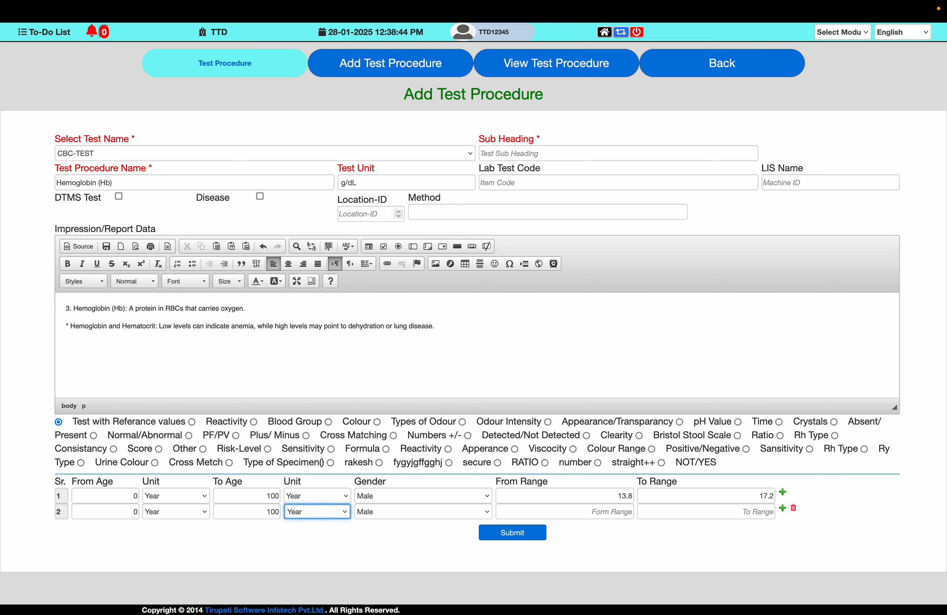
key(Tab)
key(Down)
key(Tab)
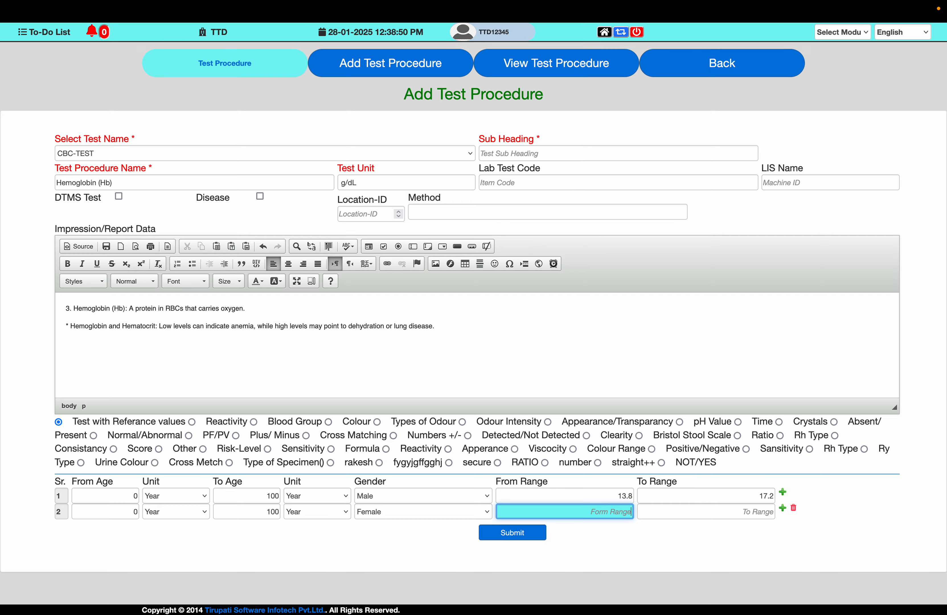
- Set the female reference row to 12.1 through 15.1 from the note and submit the Hemoglobin procedure
key(super+Tab)
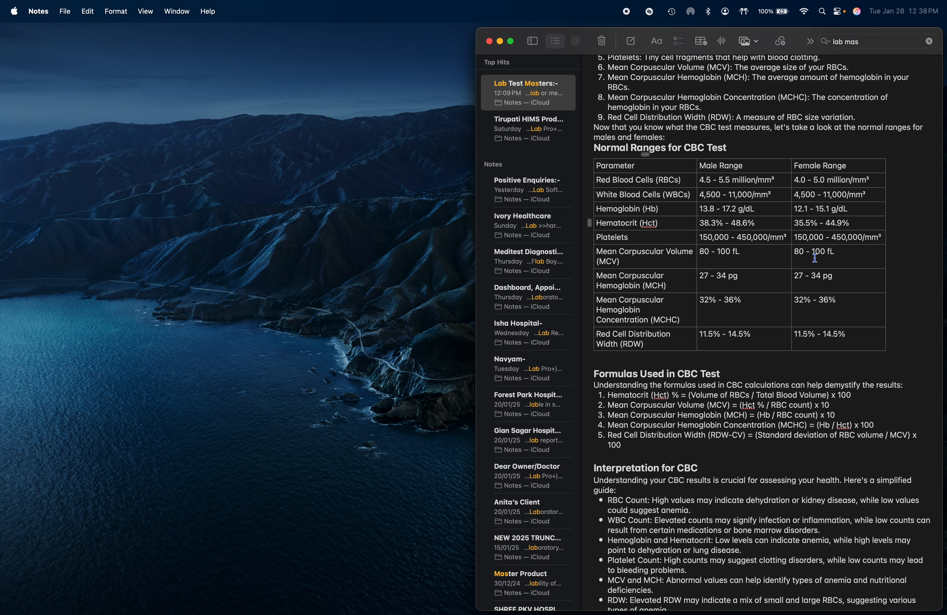
key(ctrl+Right)
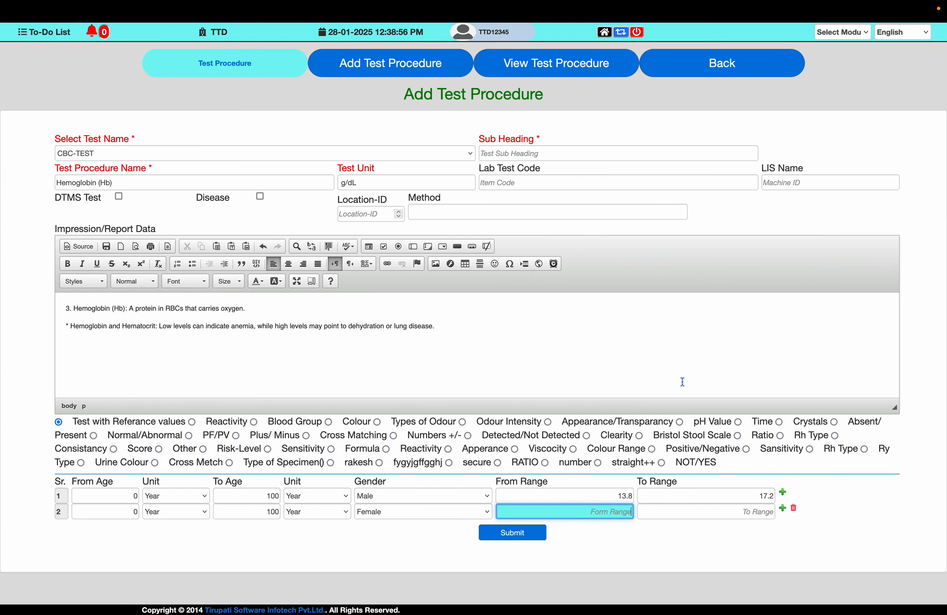
text(12.1)
key(Tab)
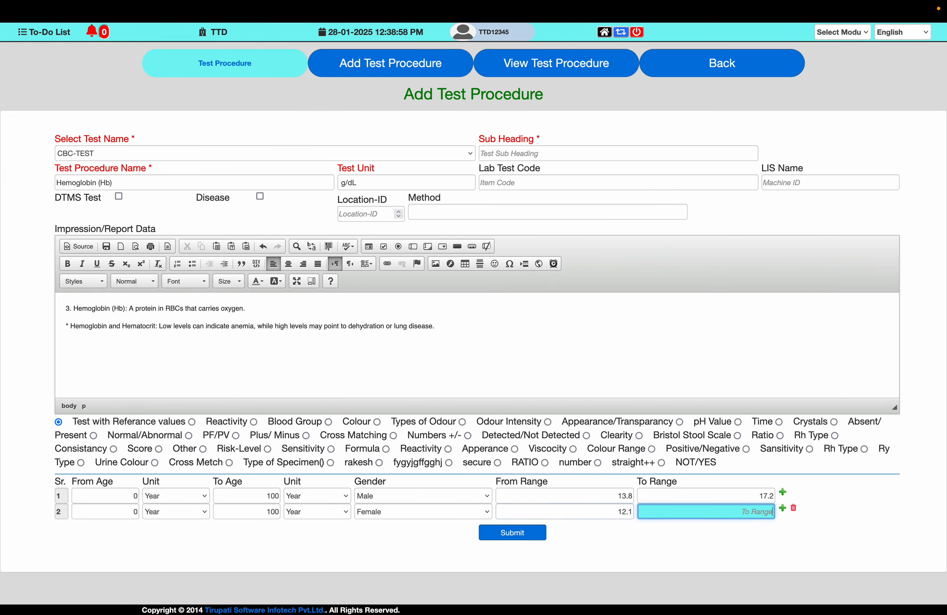
key(ctrl+Left)
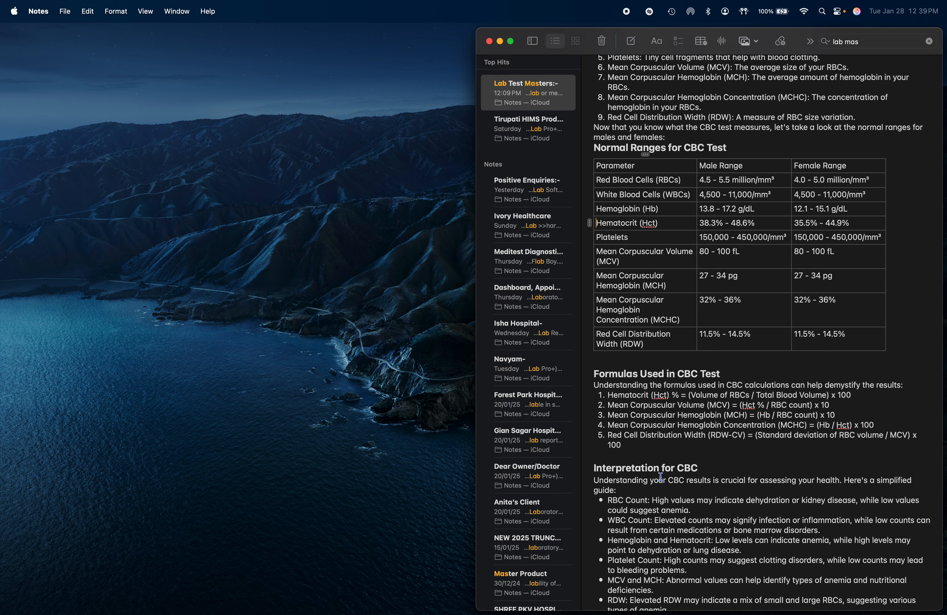
key(ctrl+Right)
text(1)
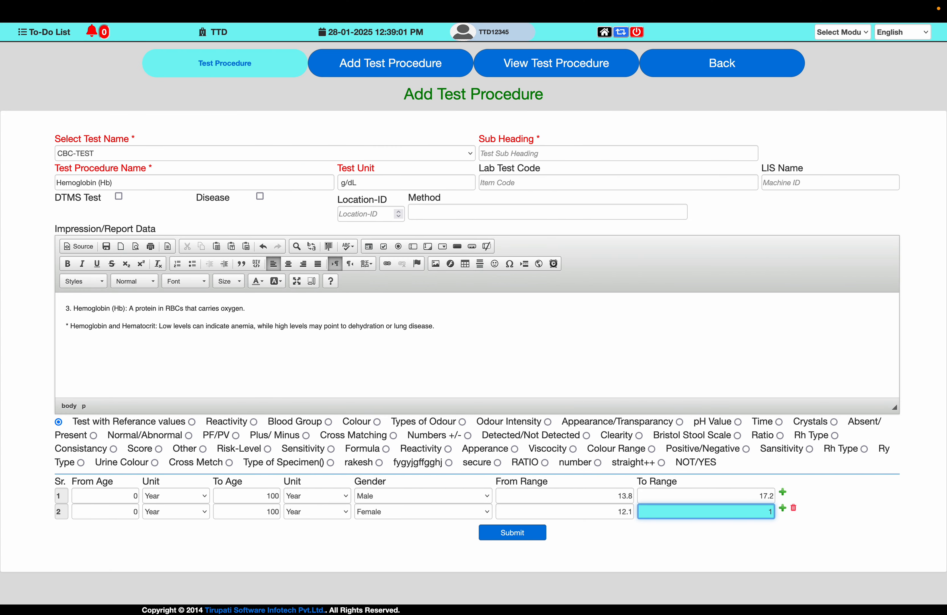
text(5.1)
key(Tab)
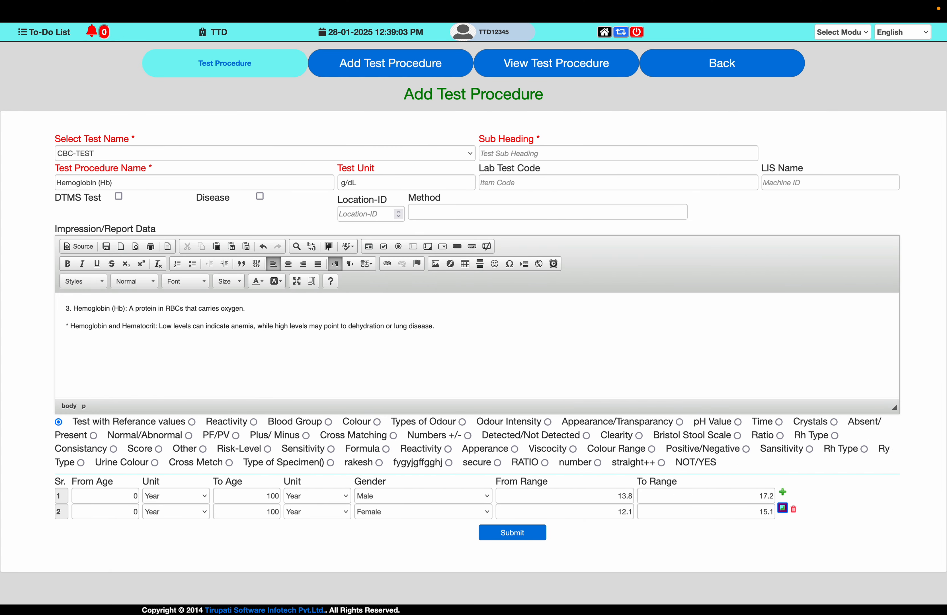
click(523, 538)
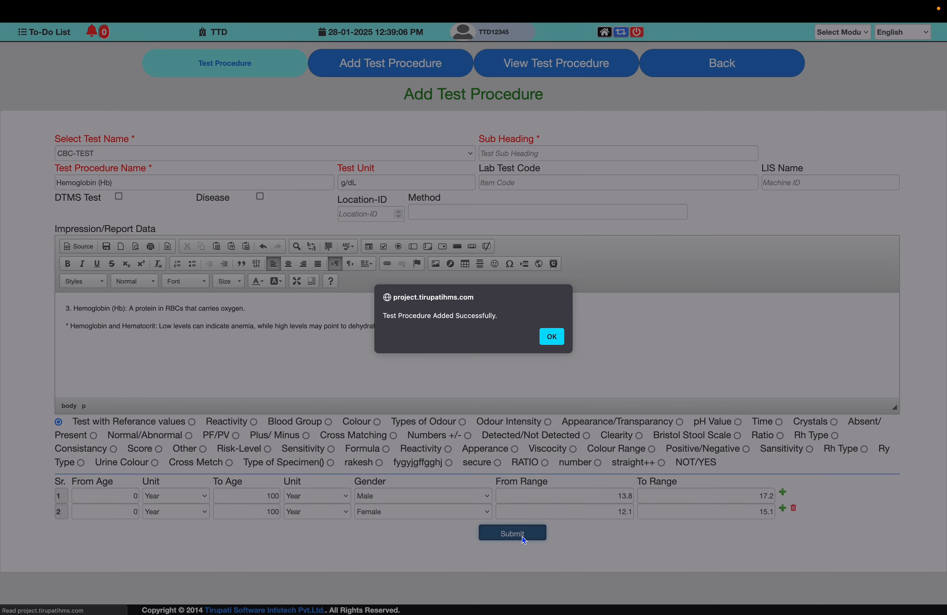
key(Return)
- Replace the Test Procedure Name with "Hematocrit (Hct)" copied from the note's range table
key(ctrl+Left)
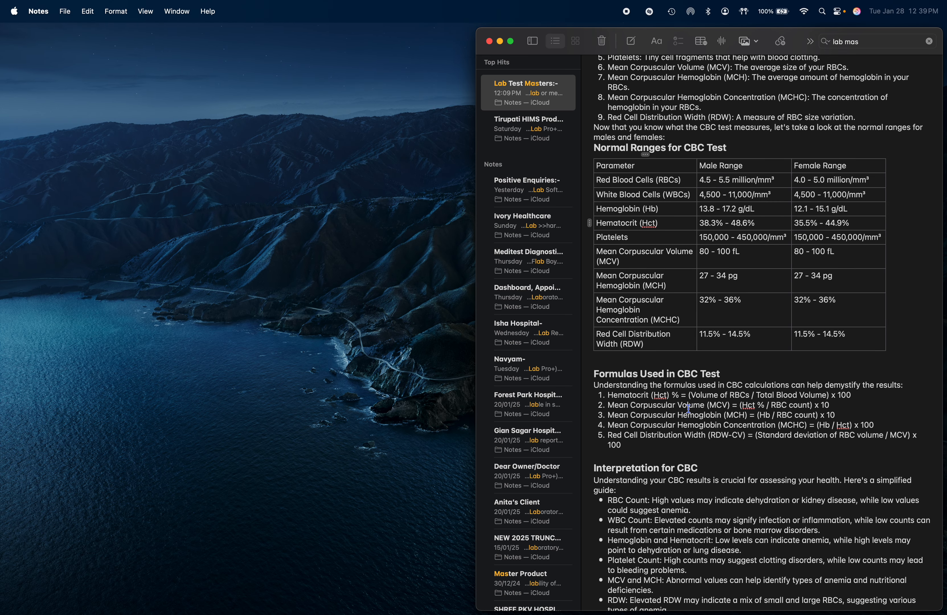
drag(598, 223, 668, 222)
key(super+c)
key(ctrl+Right)
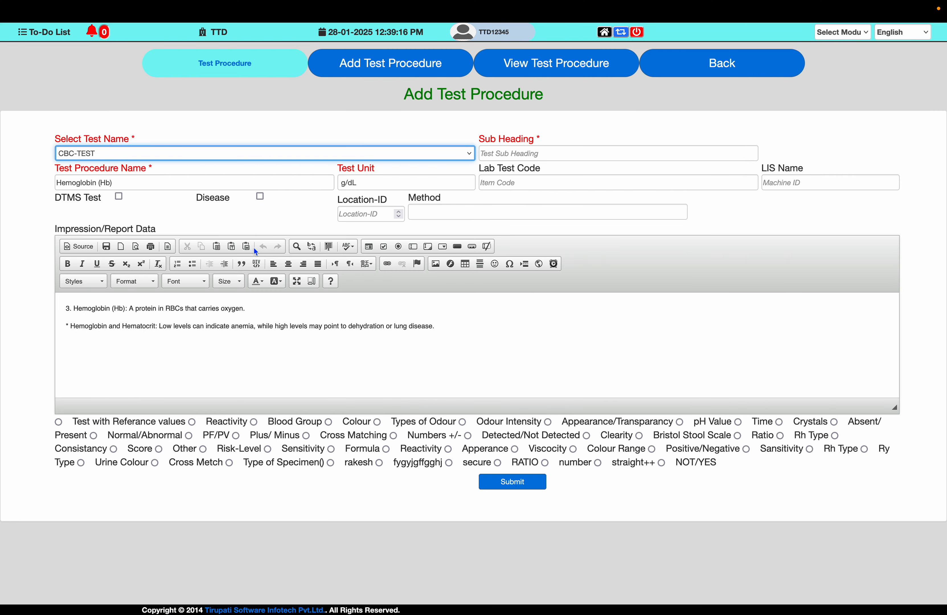
triple_click(153, 186)
key(super+v)
- Check the Hematocrit unit in the note and set the Test Unit to "%"
key(Tab)
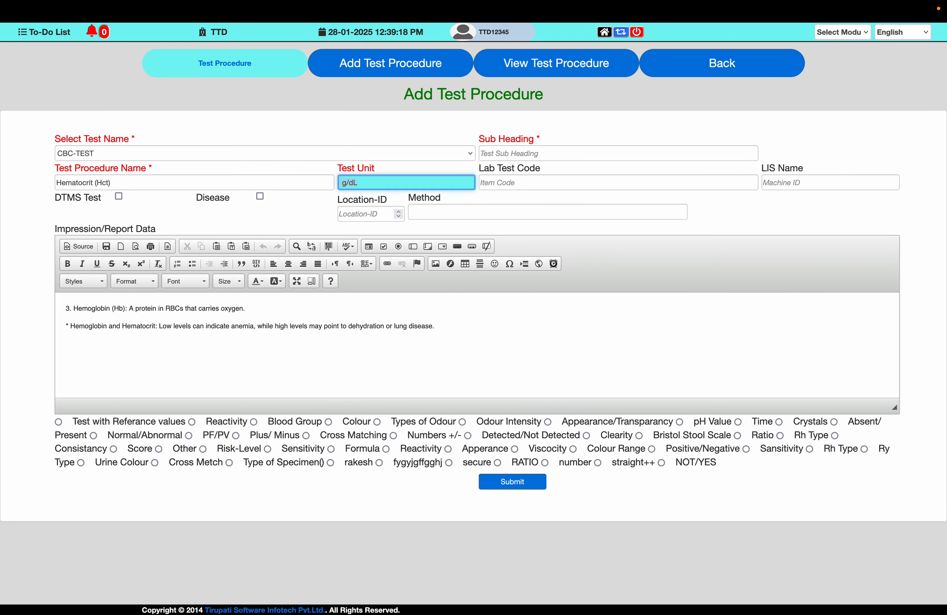
key(ctrl+Left)
key(ctrl+Right)
text(%)
key(Tab)
key(Tab)
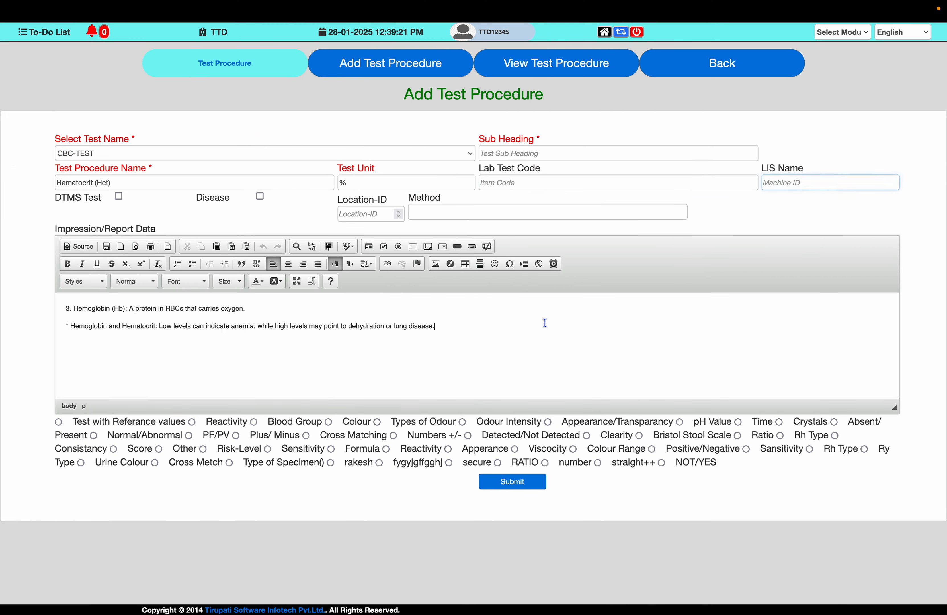
- Replace the Impression/Report Data with the note's description "Hematocrit (Hct): The proportion of RBCs in your blood."
key(ctrl+Left)
scroll(651, 230, up, 3)
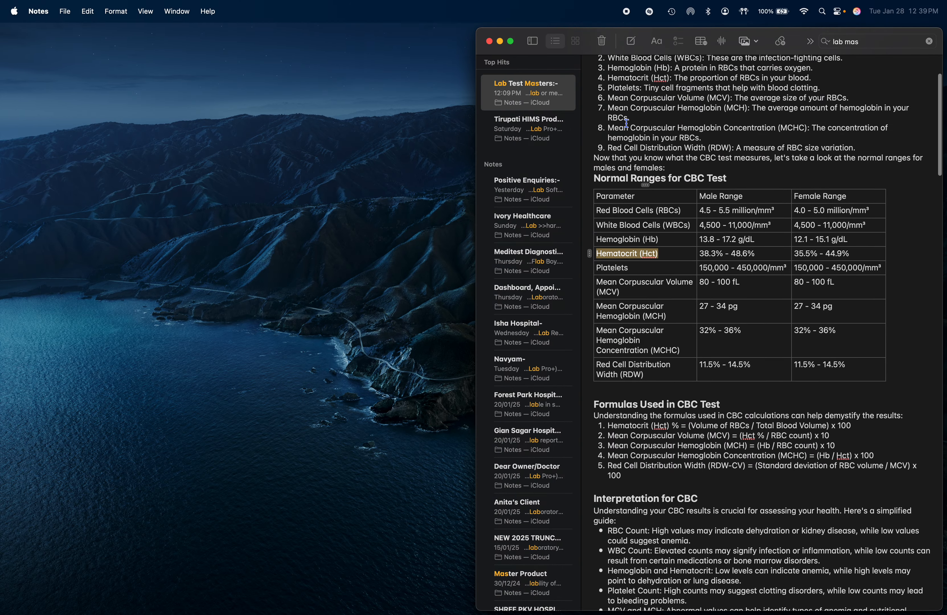
drag(608, 97, 833, 97)
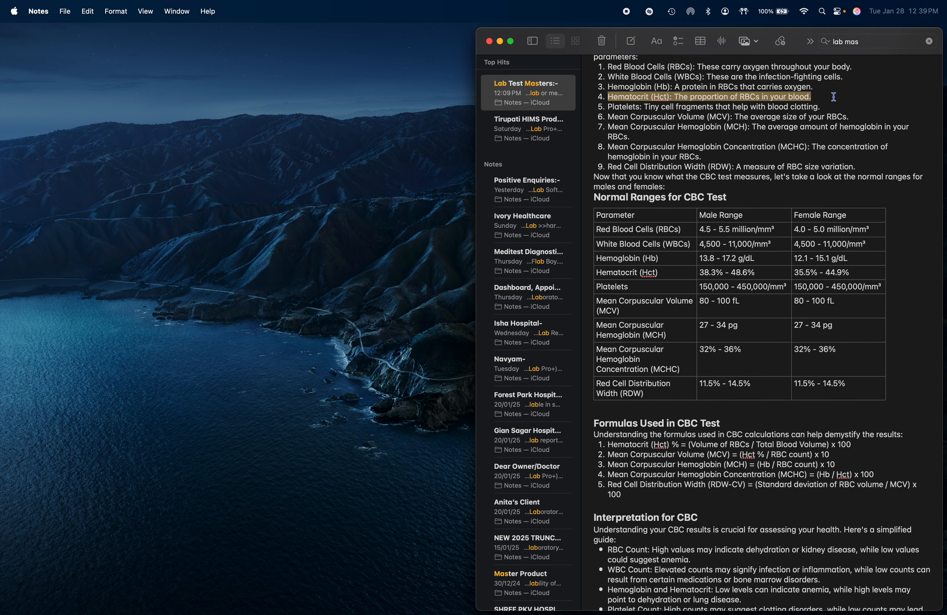
key(ctrl+c)
key(ctrl+Right)
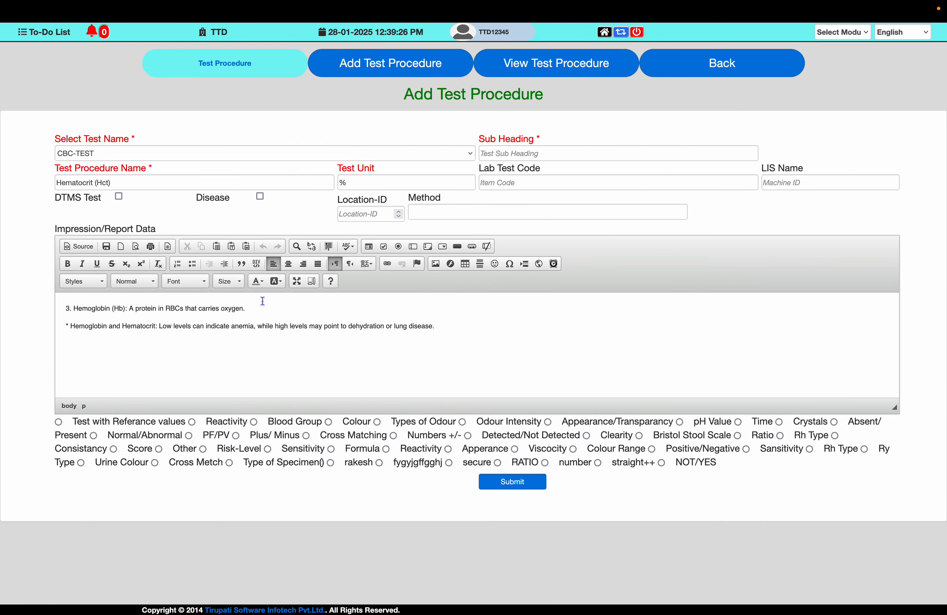
key(ctrl+a)
key(ctrl+v)
key(ctrl+Left)
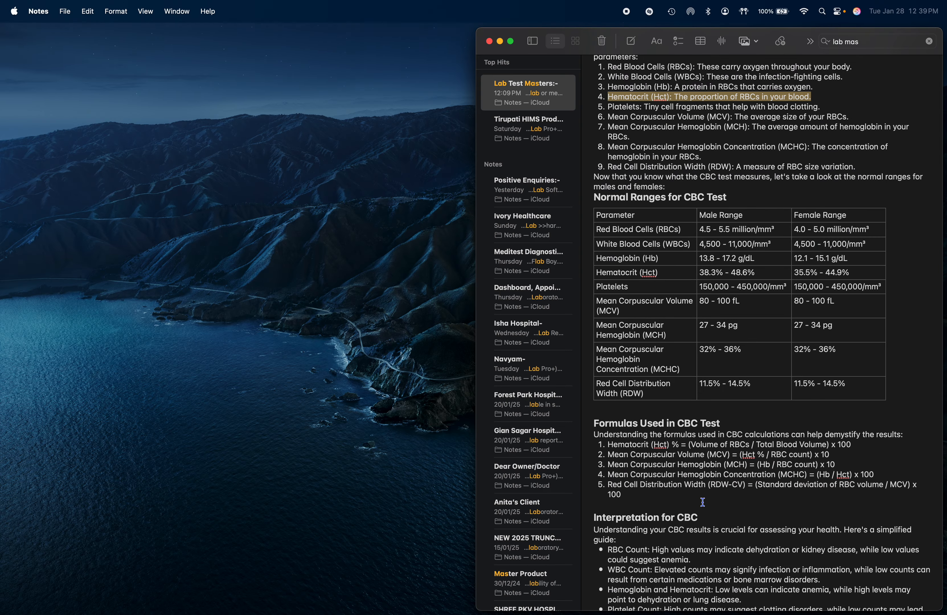
- Append the note's "Hemoglobin and Hematocrit" interpretation below the Hematocrit description in the Impression/Report Data
scroll(674, 480, down, 5)
scroll(674, 480, down, 1)
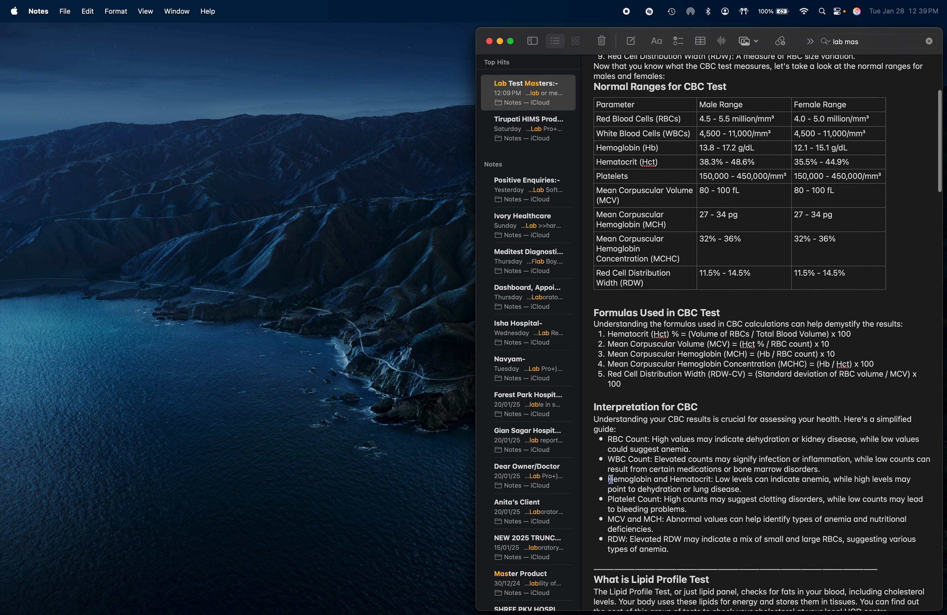
drag(608, 479, 743, 491)
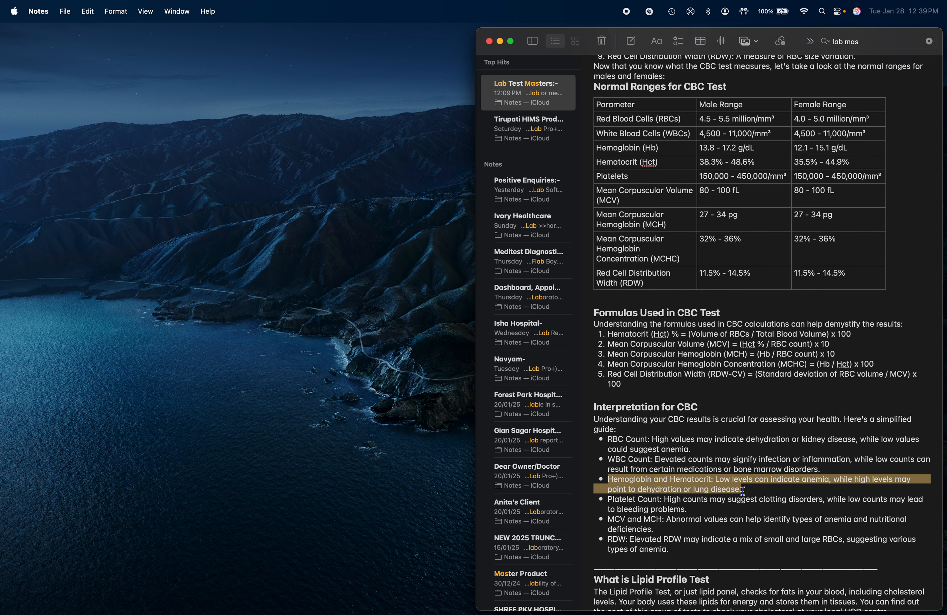
key(ctrl+Right)
key(ctrl+v)
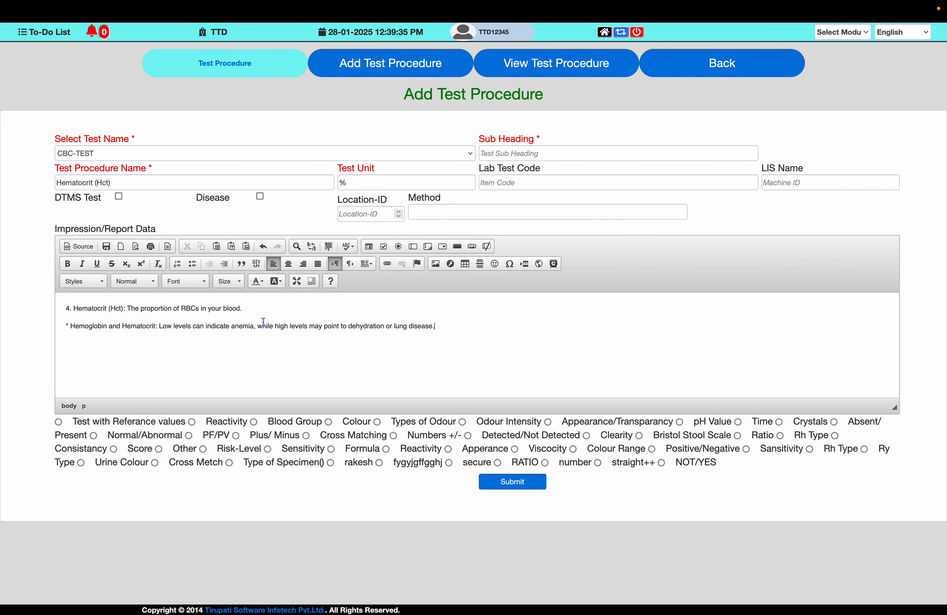
- Enable the test with reference values and set the male row's range to 38.3 through 48.6 from the note
click(58, 423)
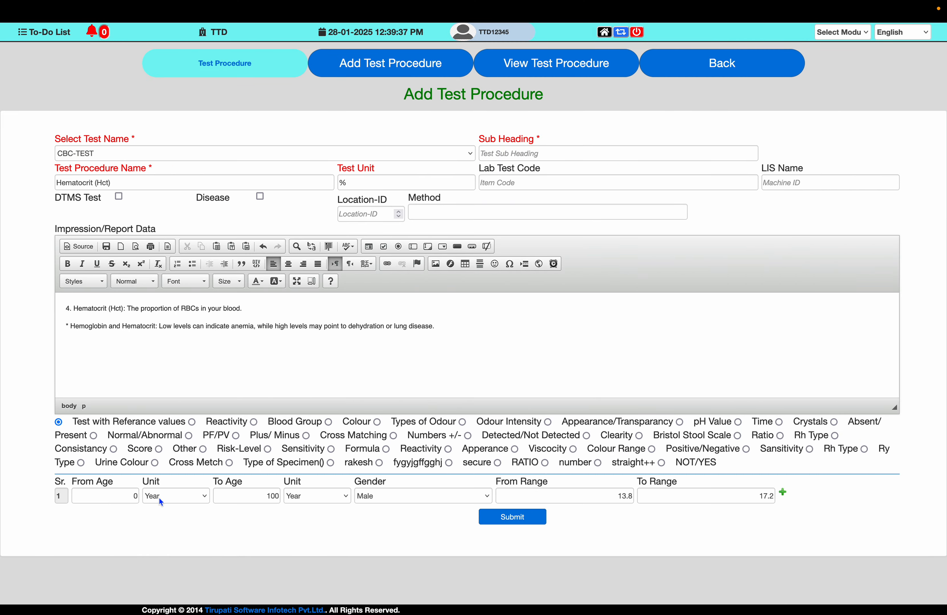
key(ctrl+Left)
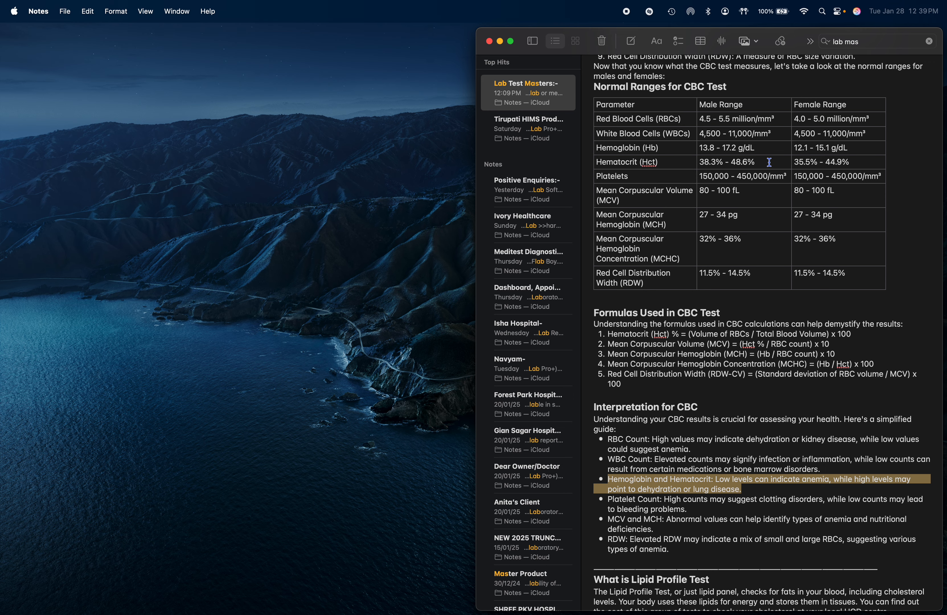
key(ctrl+Right)
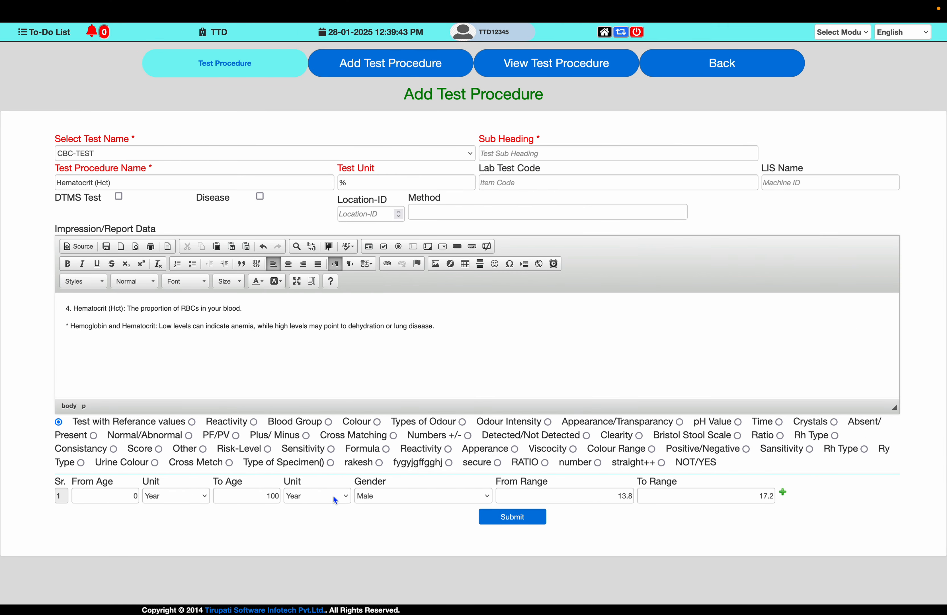
double_click(626, 495)
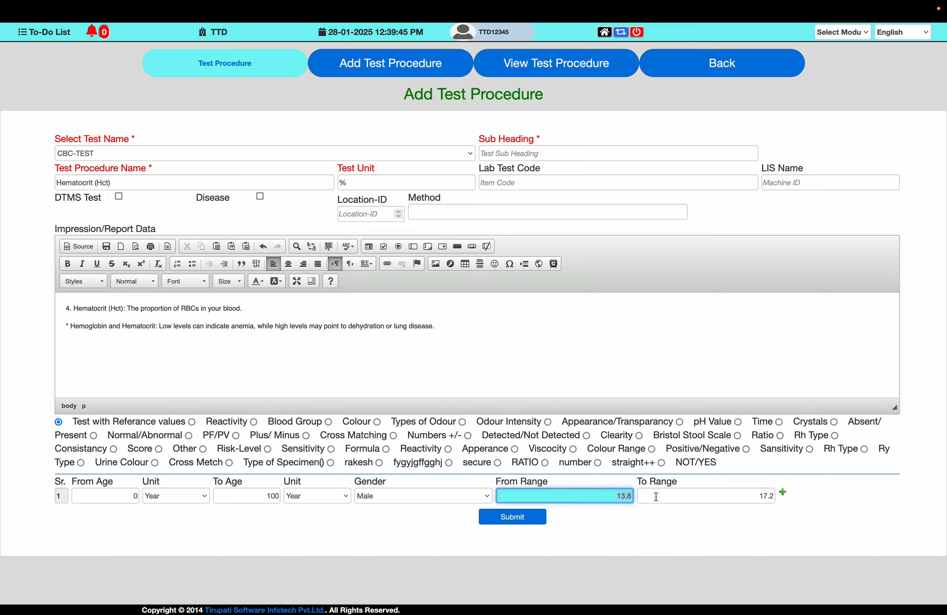
text(3)
key(ctrl+Left)
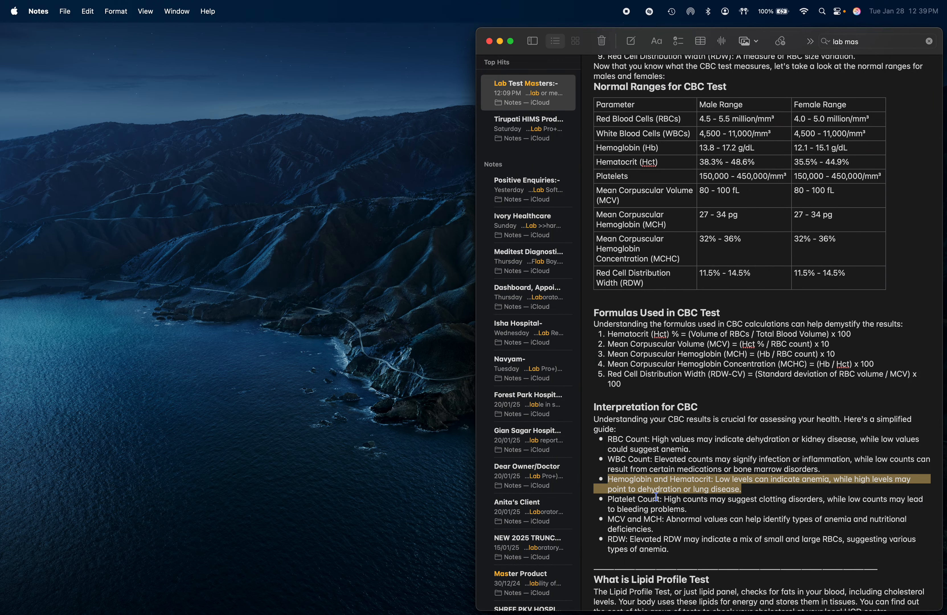
key(ctrl+Right)
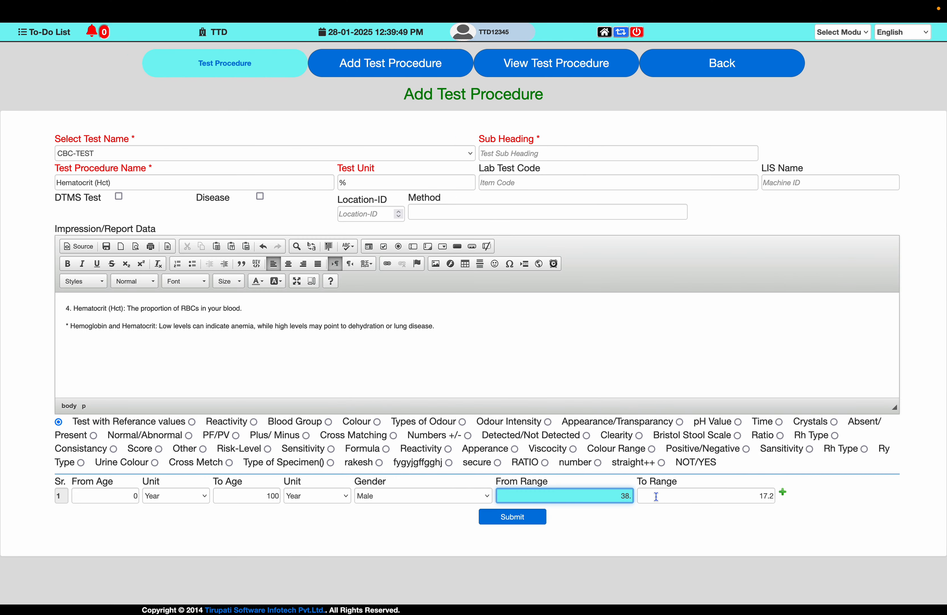
text(8.3)
key(Tab)
key(ctrl+Left)
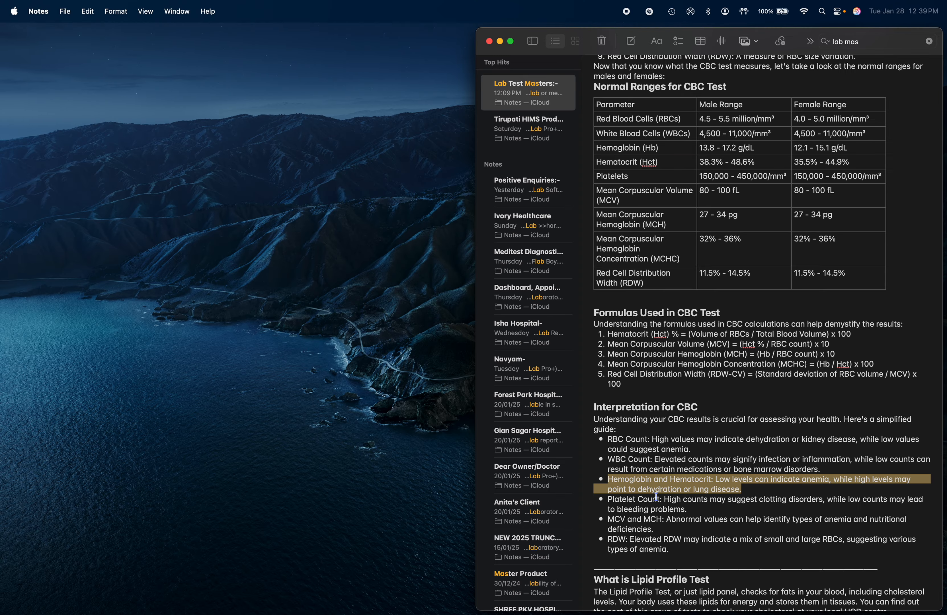
key(ctrl+Right)
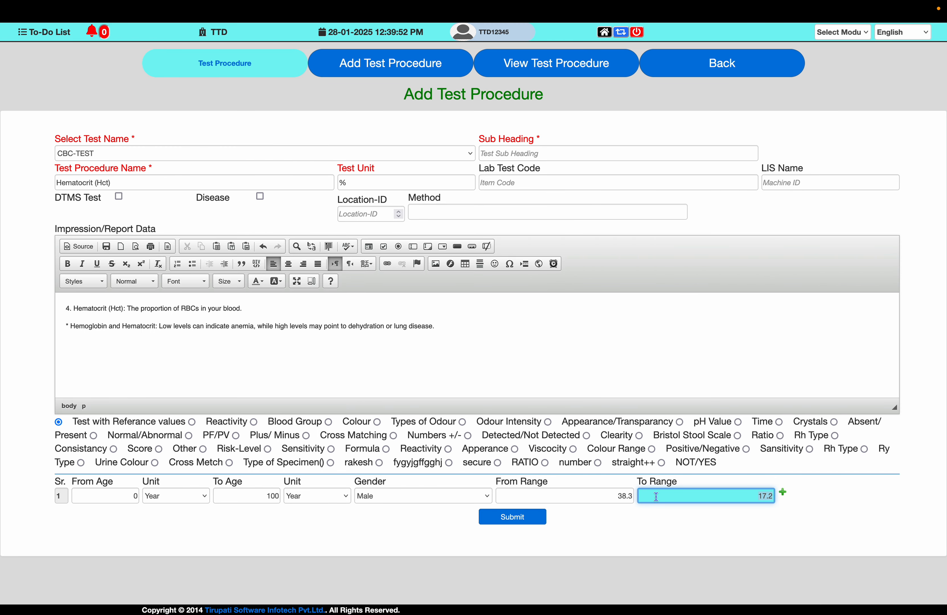
text(48.6)
key(Tab)
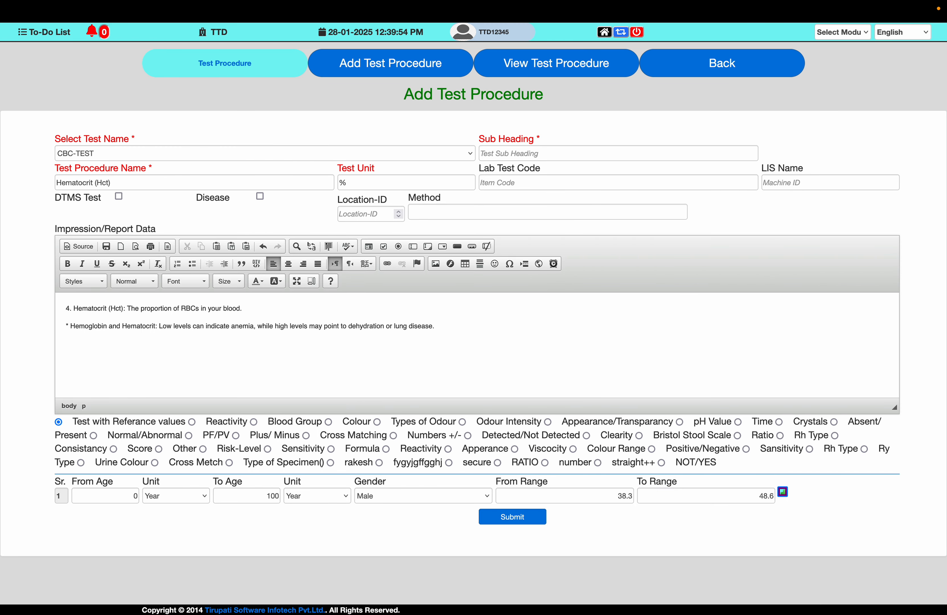
- Add a second reference row for ages 0 to 100 years with the gender Female
key(Return)
key(Tab)
text(0)
key(Tab)
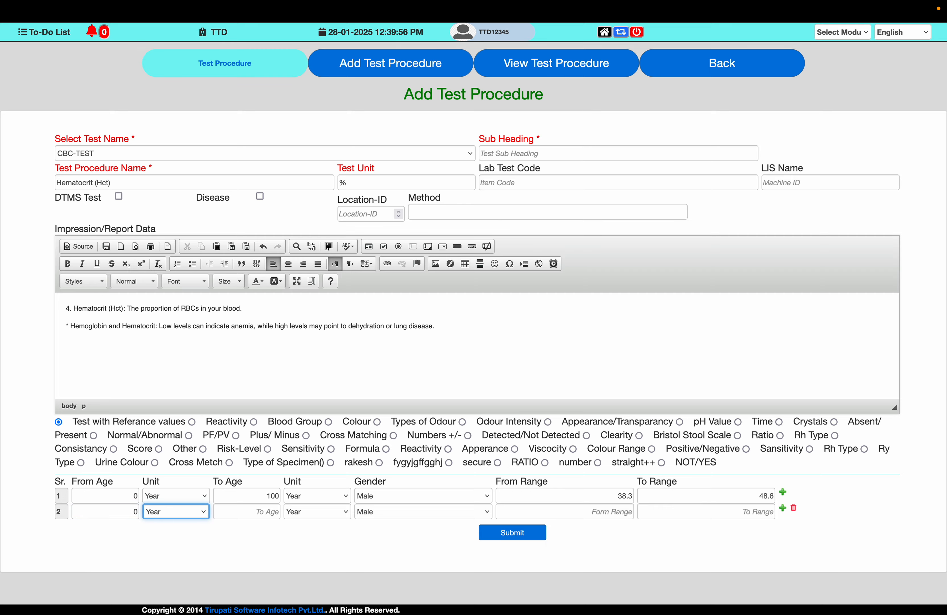
key(Tab)
text(100)
key(Tab)
key(Tab)
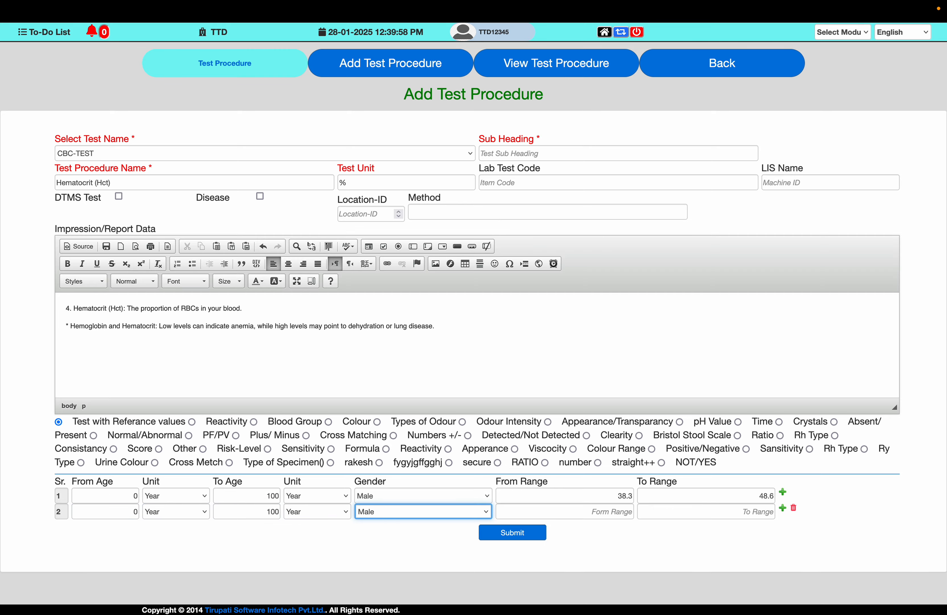
key(Down)
key(Tab)
- Set the female row's range to 35.5 through 44.9 from the note and submit the Hematocrit procedure
key(super+Tab)
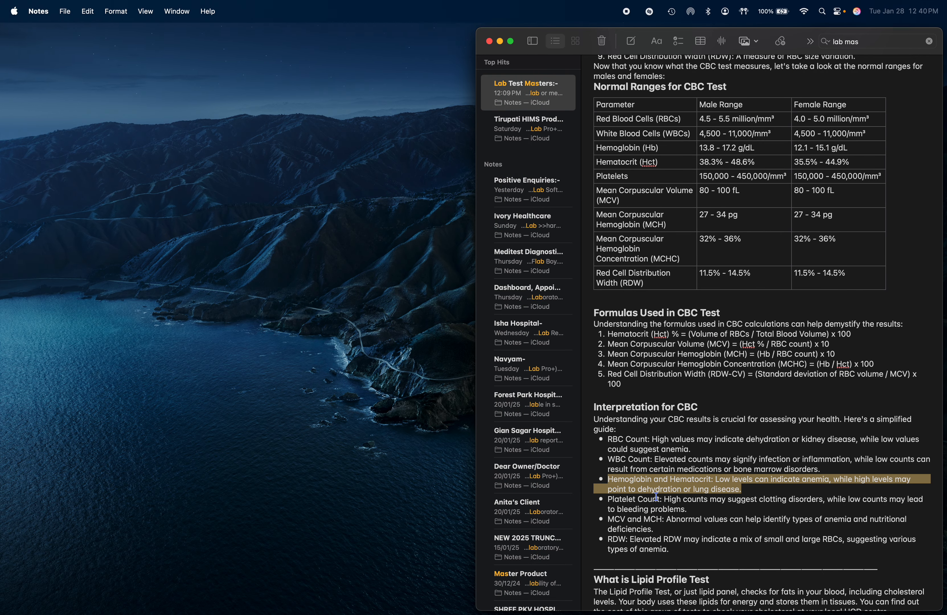
key(super+Tab)
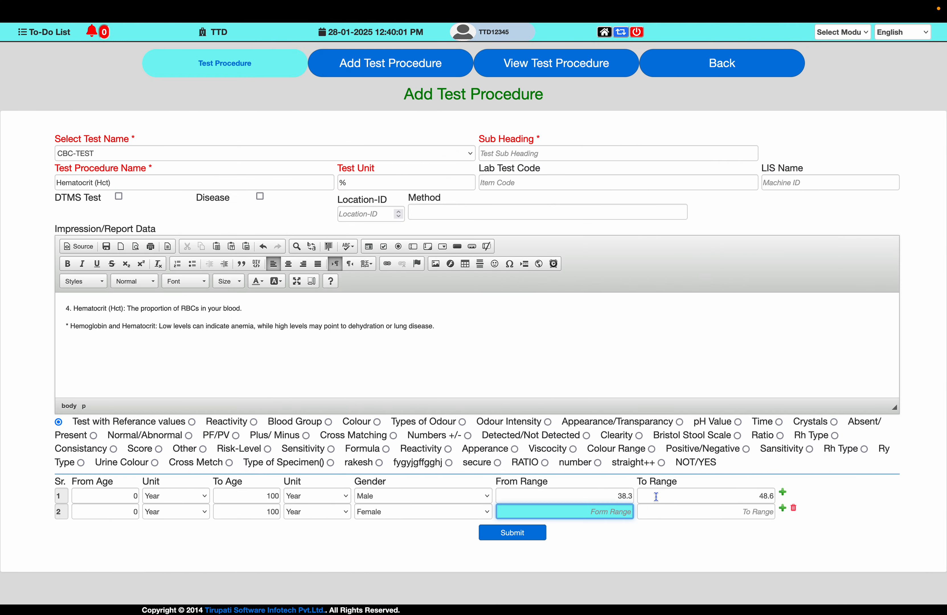
text(35.5)
key(Tab)
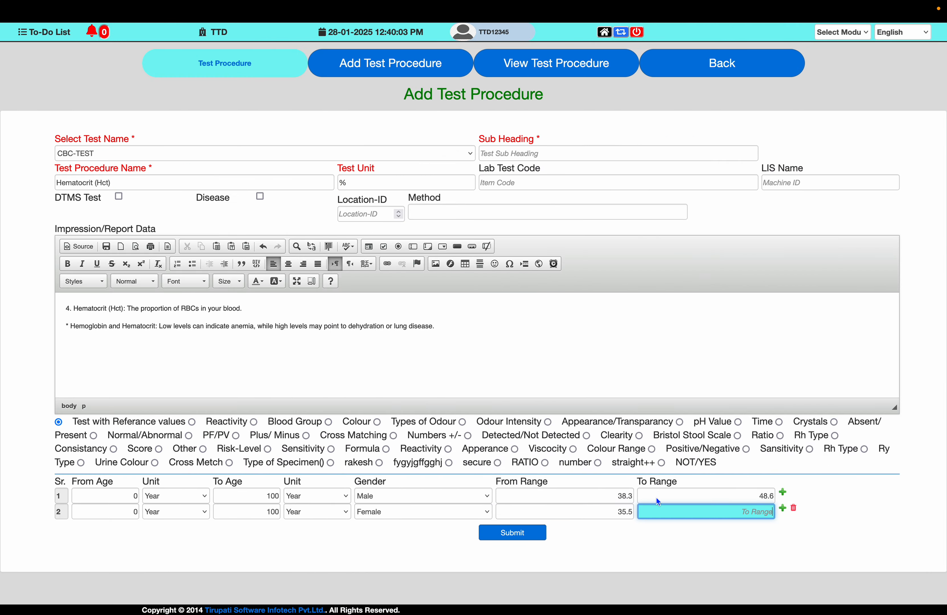
key(super+Tab)
- Replace the Test Procedure Name with "Platelets" copied from the note's range table
key(super+Tab)
text(4)
key(BackSpace)
click(529, 534)
key(Return)
key(super+Tab)
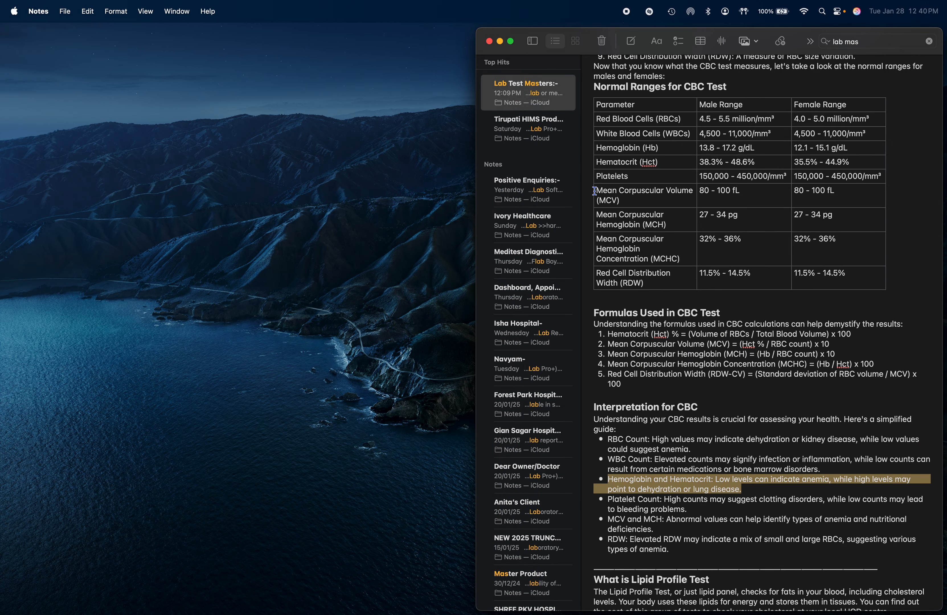
double_click(606, 178)
key(super+c)
key(super+Tab)
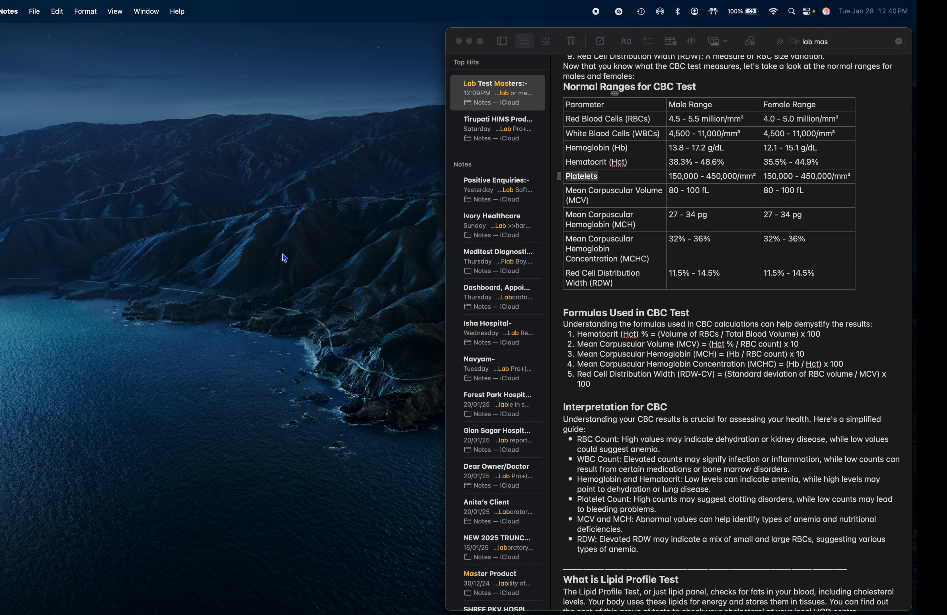
click(177, 184)
key(super+a)
key(super+v)
- Replace the Test Unit with "/mm³" copied from the Platelets row of the note
key(Tab)
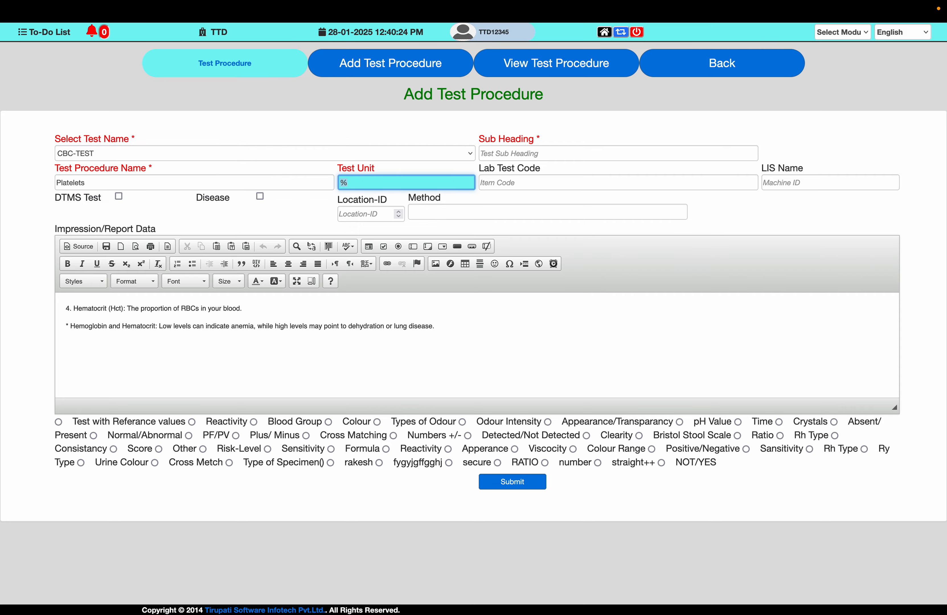
key(super+Tab)
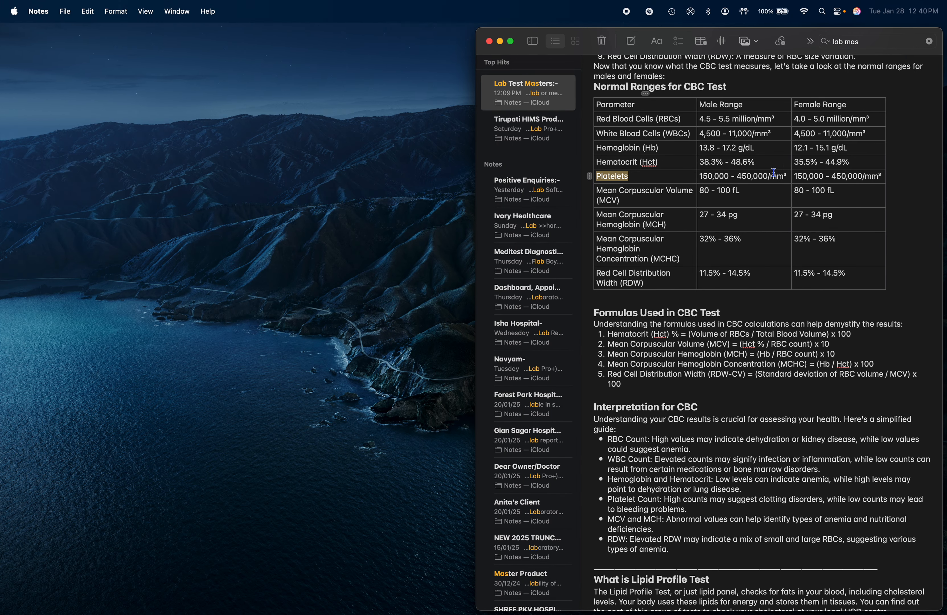
drag(786, 176, 769, 174)
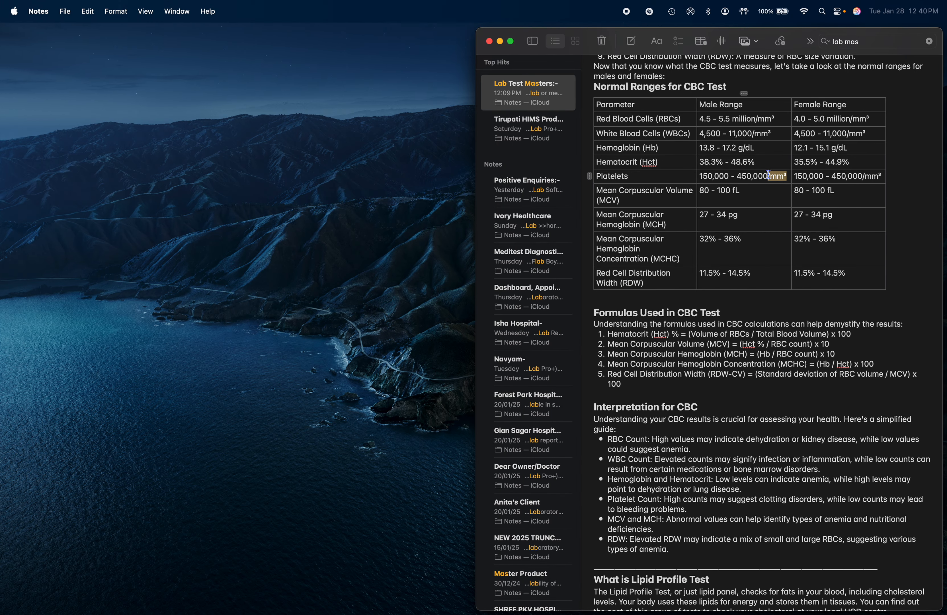
key(super+c)
key(super+Tab)
key(super+v)
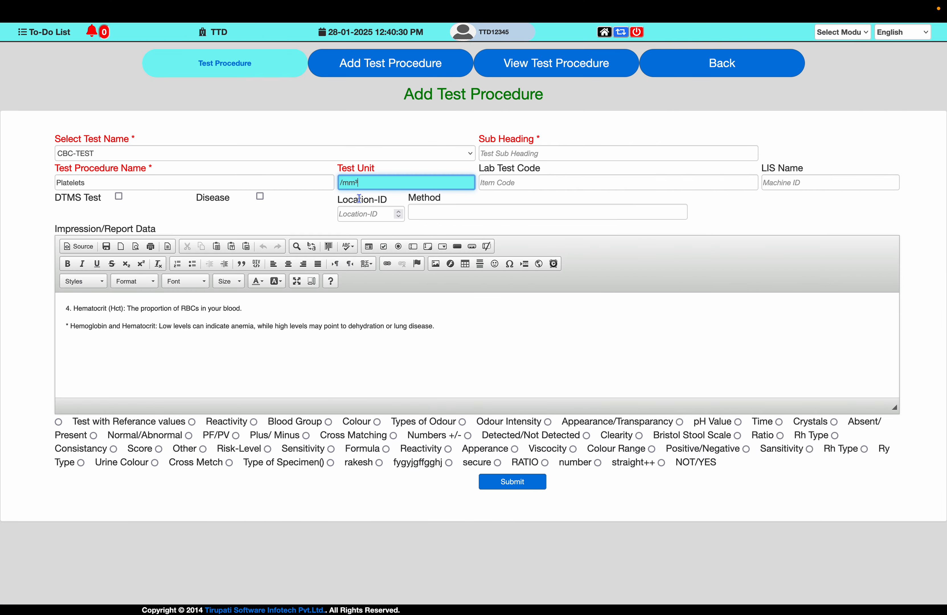
- Replace the Impression/Report Data with the note's description "Platelets: Tiny cell fragments that help with blood clotting."
key(super+Tab)
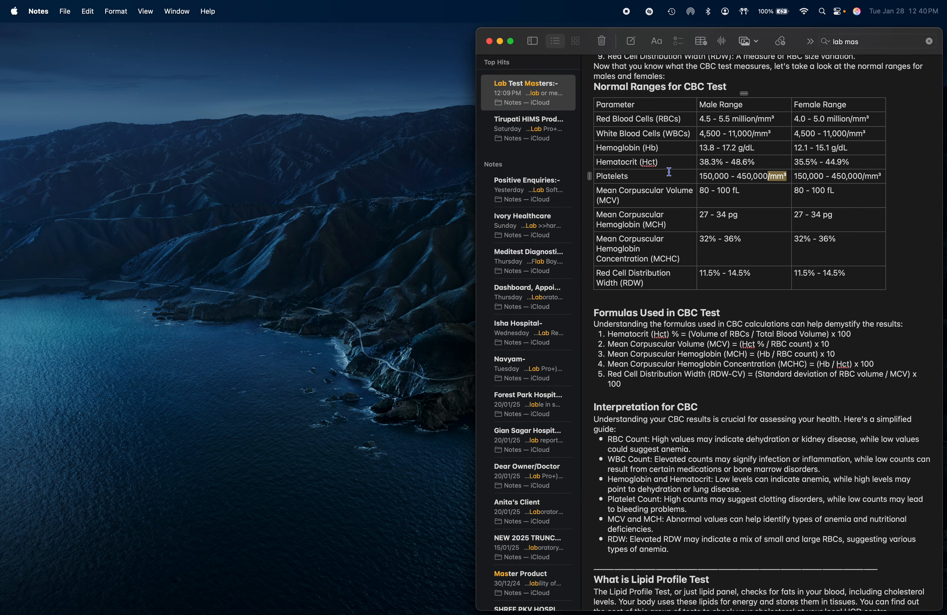
scroll(661, 170, up, 3)
scroll(661, 170, up, 3)
drag(607, 146, 823, 146)
key(super+c)
key(super+Tab)
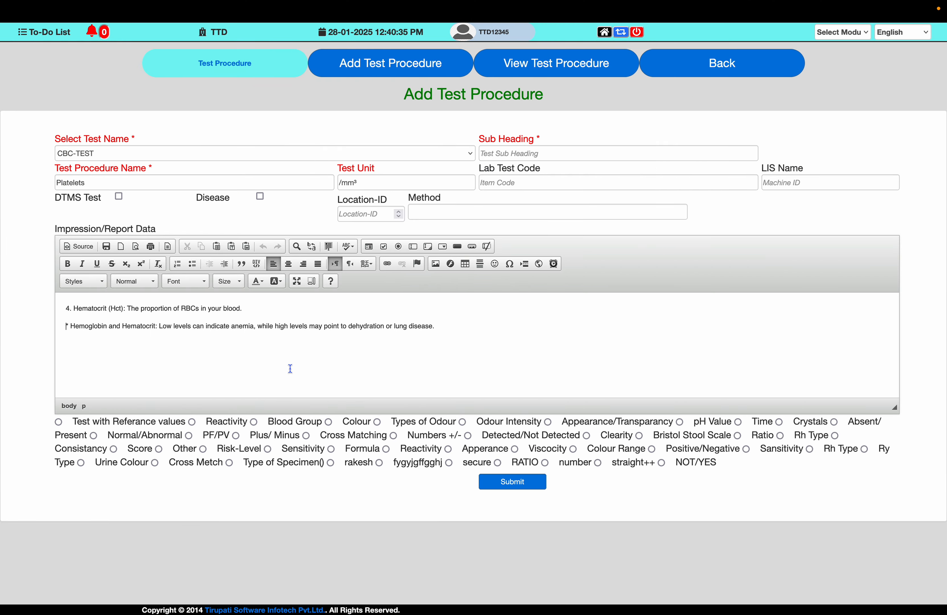
key(super+a)
key(super+v)
- Append the note's Platelet Count interpretation about clotting disorders and bleeding problems below the Platelets description
key(super+Tab)
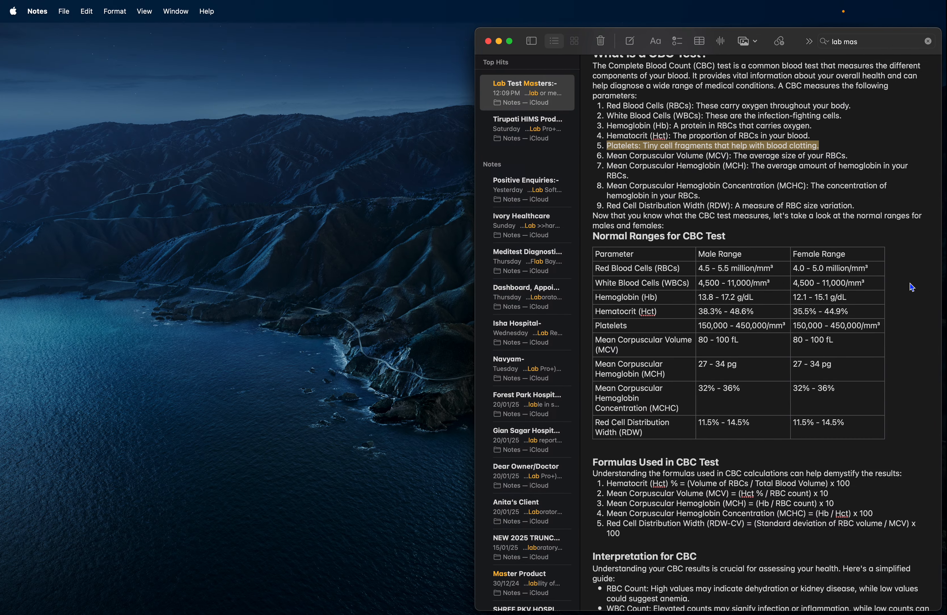
scroll(703, 285, down, 5)
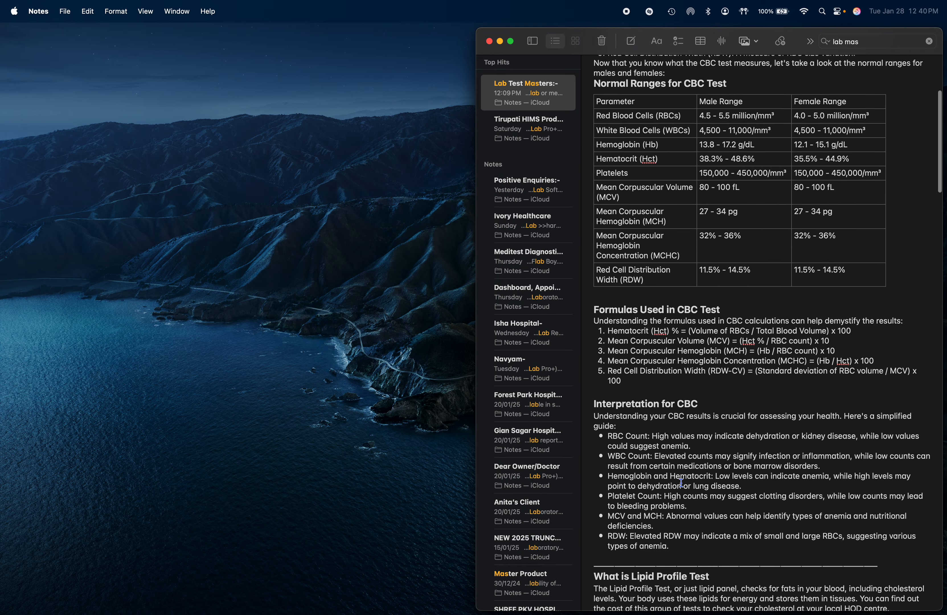
drag(612, 497, 686, 502)
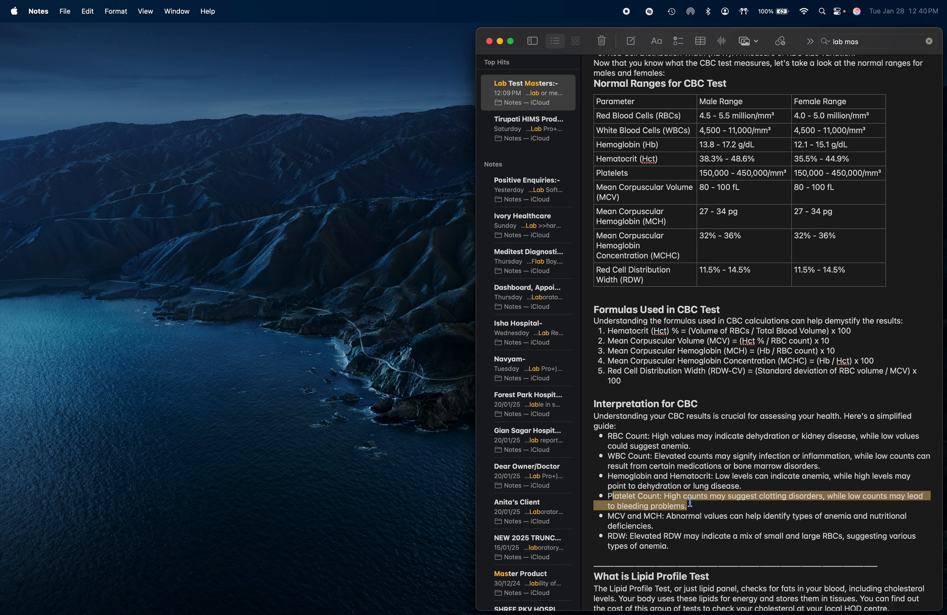
key(super+c)
key(super+Tab)
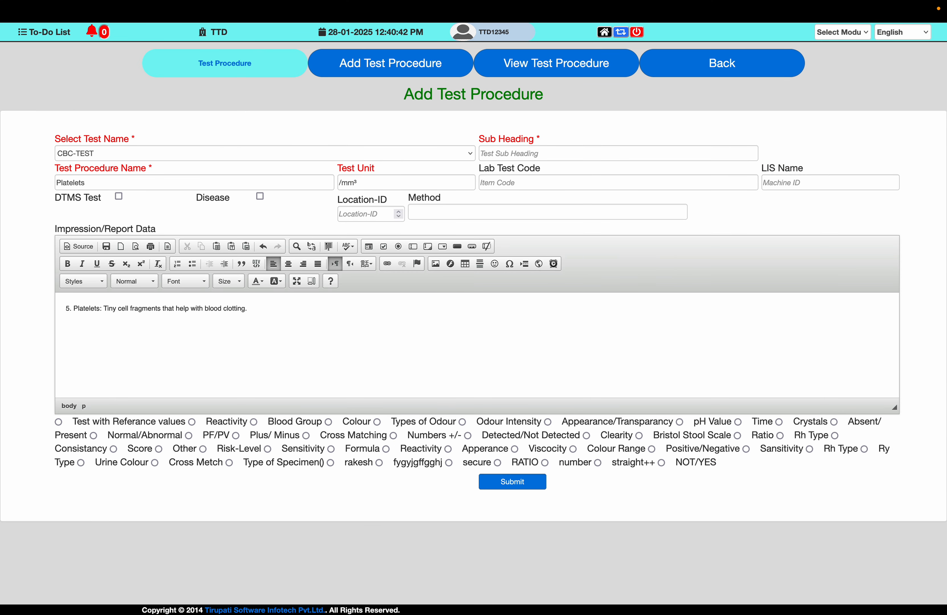
key(super+v)
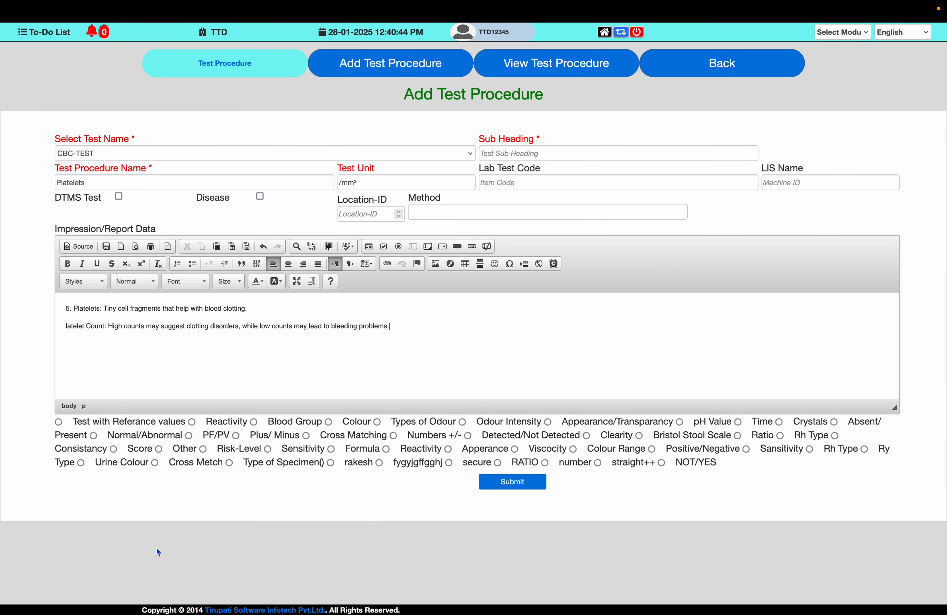
- Enable the test with reference values for Platelets and set the male row's range to 150000 through 450000
click(58, 421)
key(Tab)
key(Tab)
key(Tab)
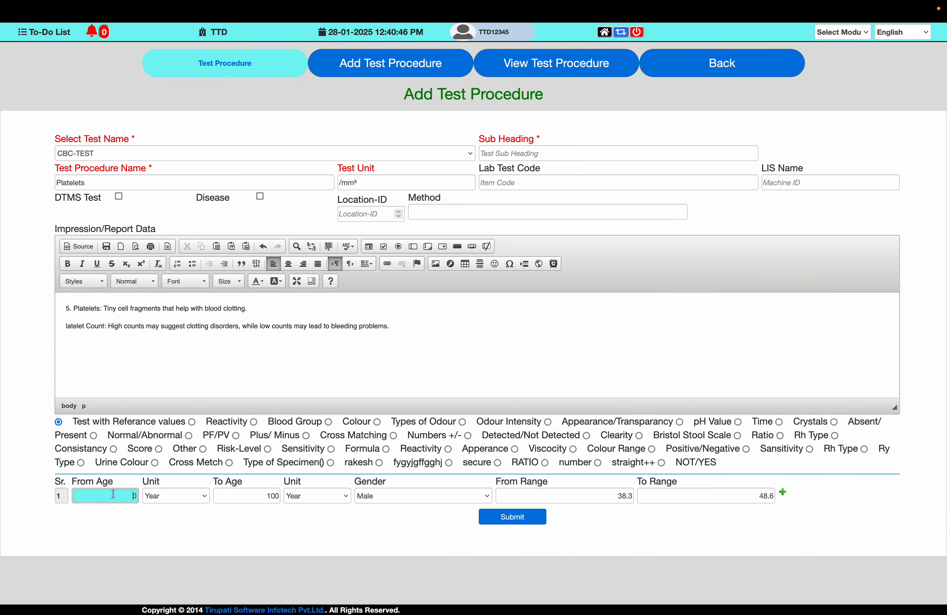
key(Tab)
key(Tab)
key(Tab)
key(super+Tab)
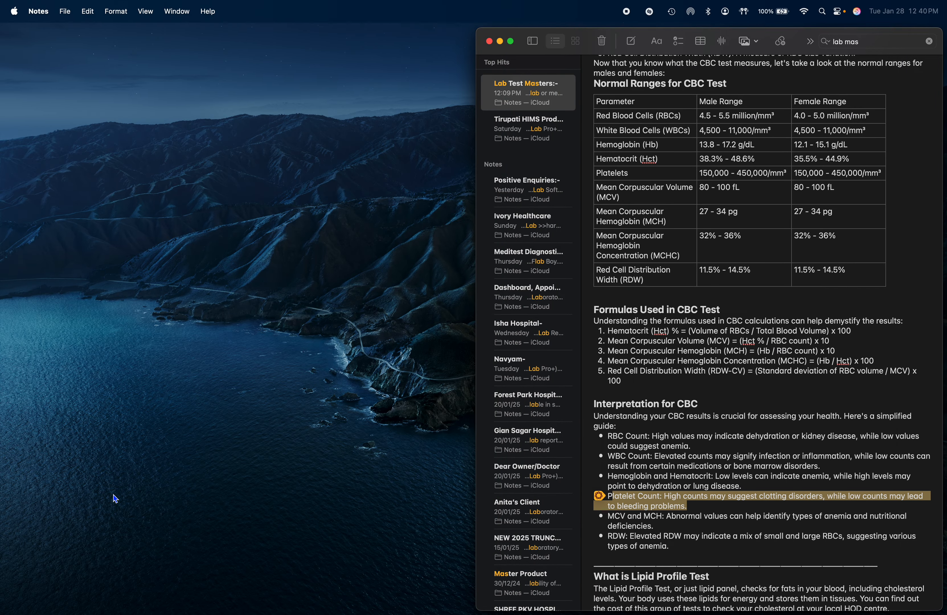
key(super+Tab)
text(150)
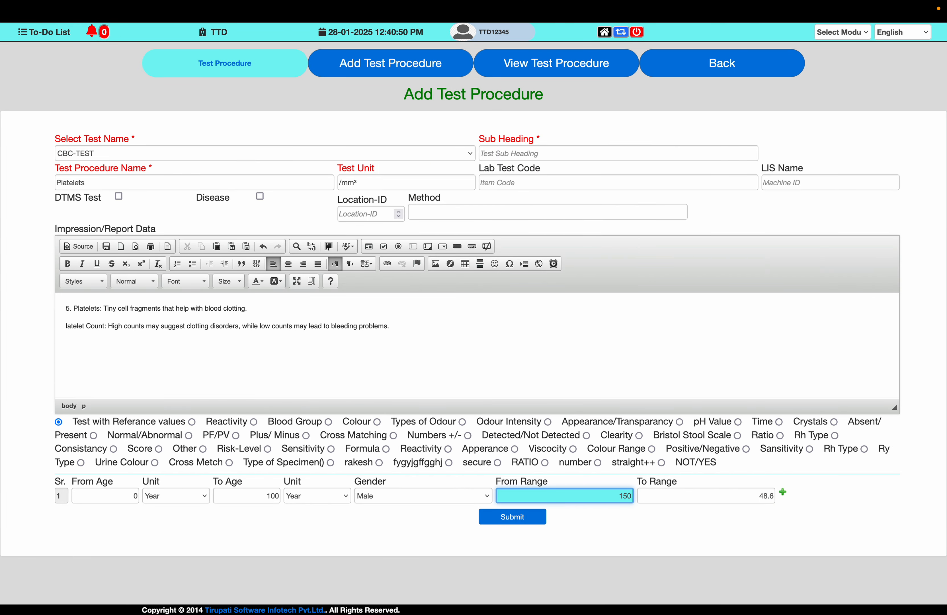
text(000)
key(Tab)
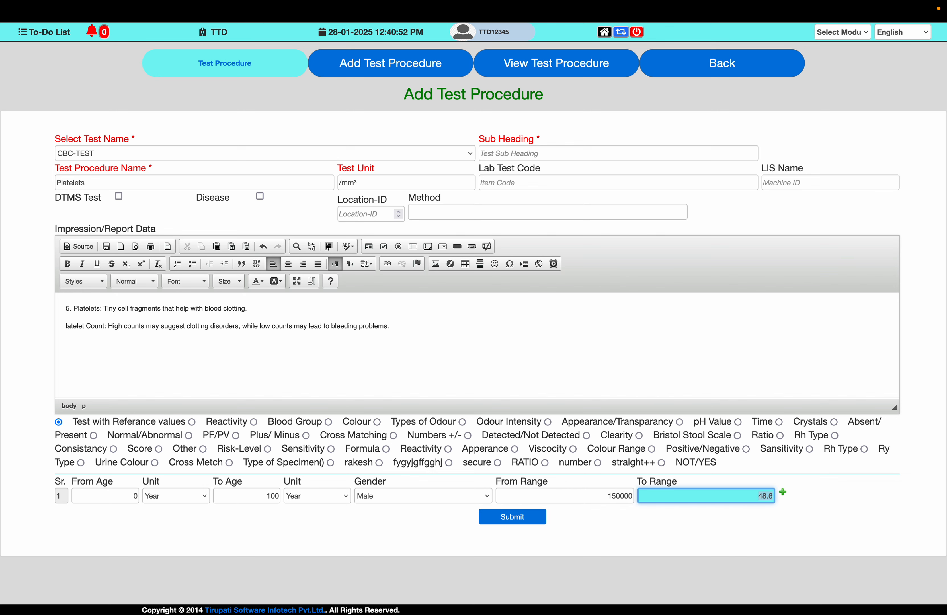
text(450000)
click(621, 497)
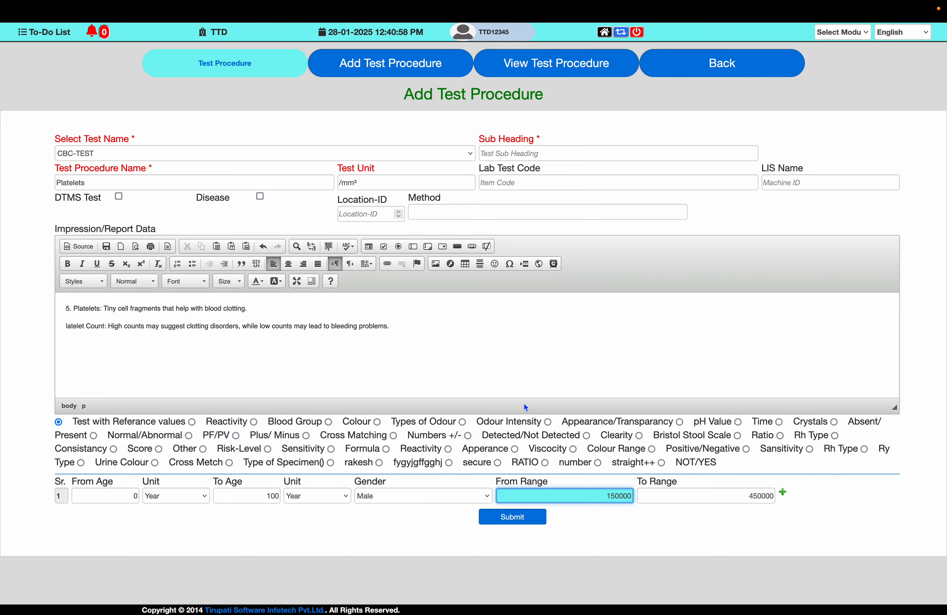
- Check the Platelets ranges against the note and submit the Platelets test procedure
key(ctrl+Left)
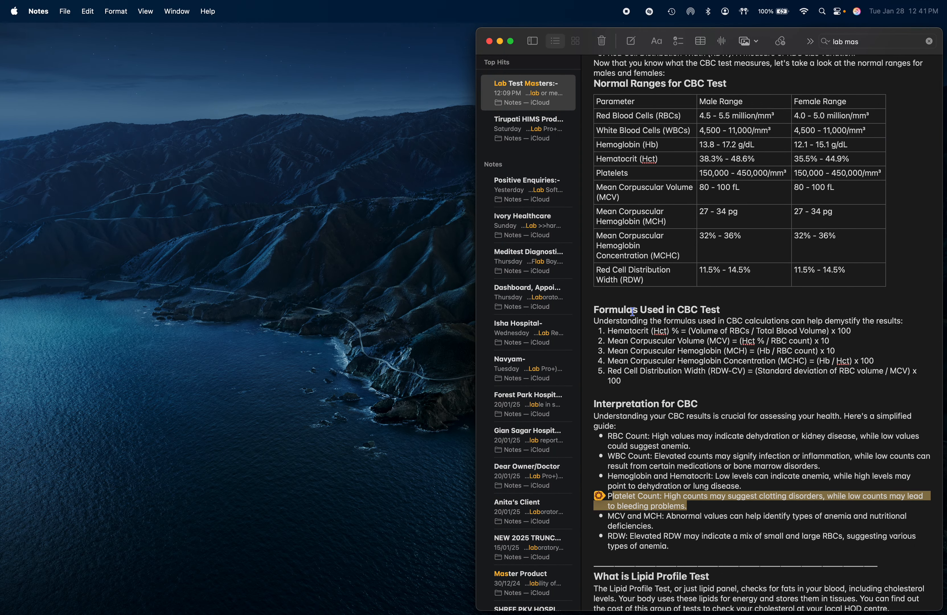
key(ctrl+Right)
click(527, 510)
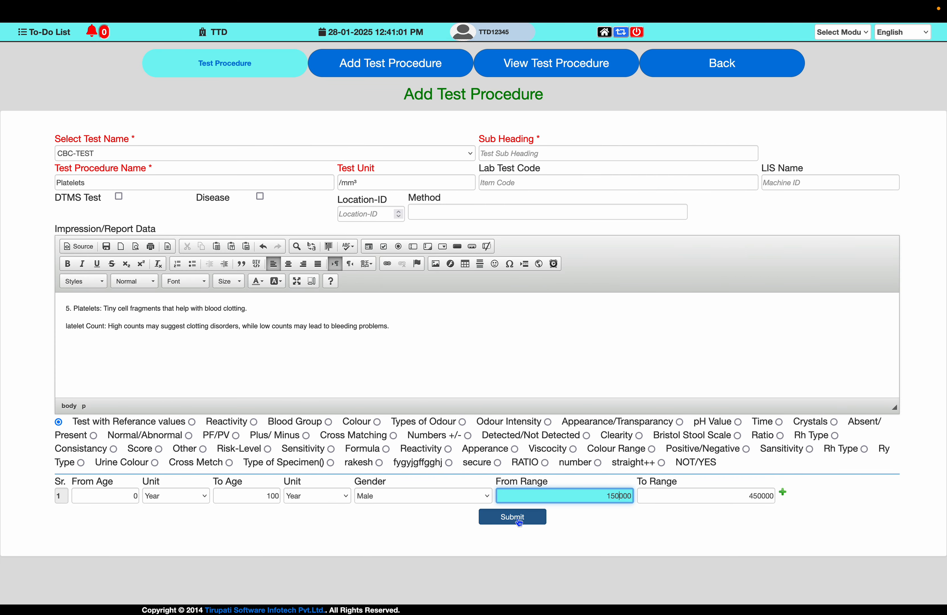
key(Return)
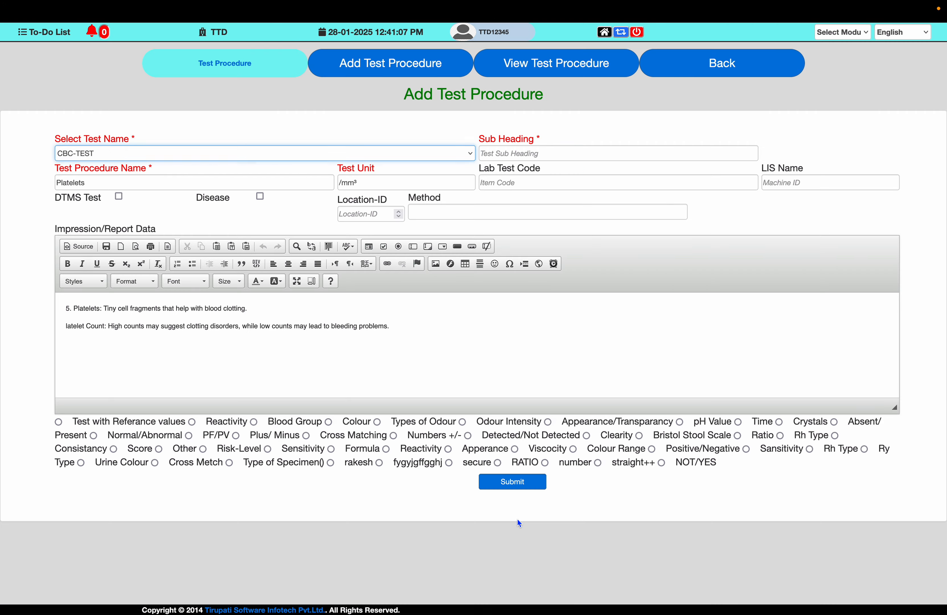
- Replace the Test Procedure Name with "Mean Corpuscular Volume (MCV)" copied from the note's normal ranges table
key(ctrl+Left)
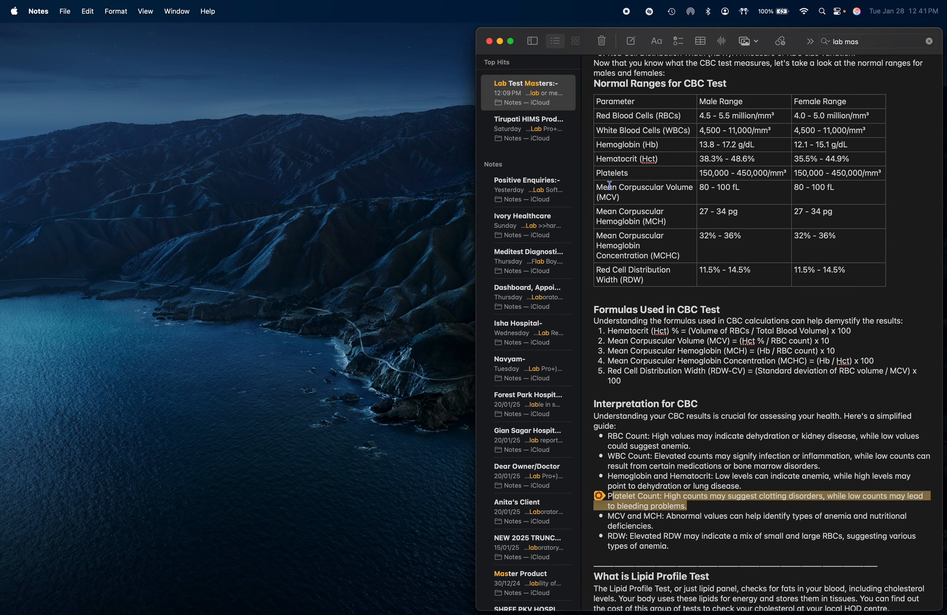
drag(596, 185, 621, 197)
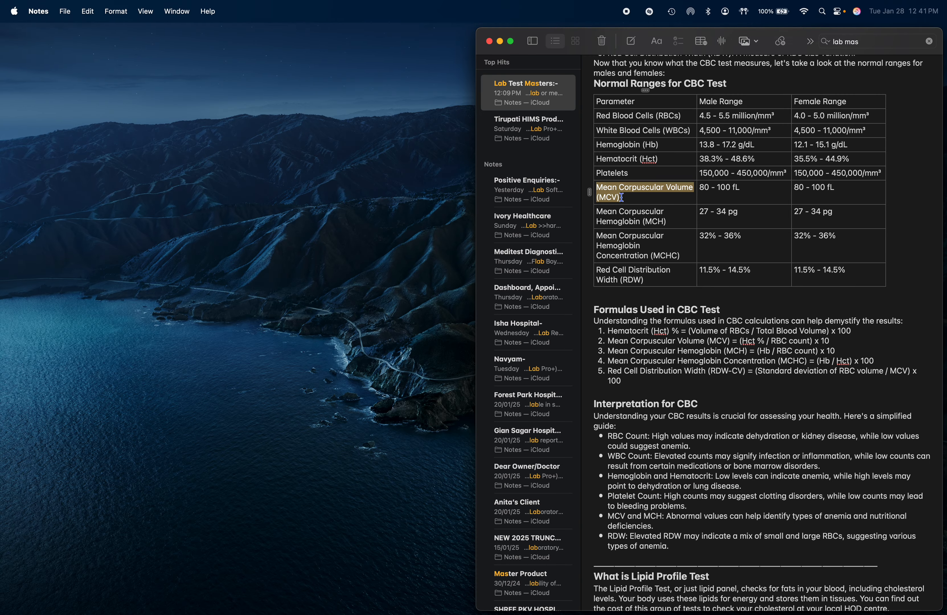
key(super+c)
key(ctrl+Right)
triple_click(211, 183)
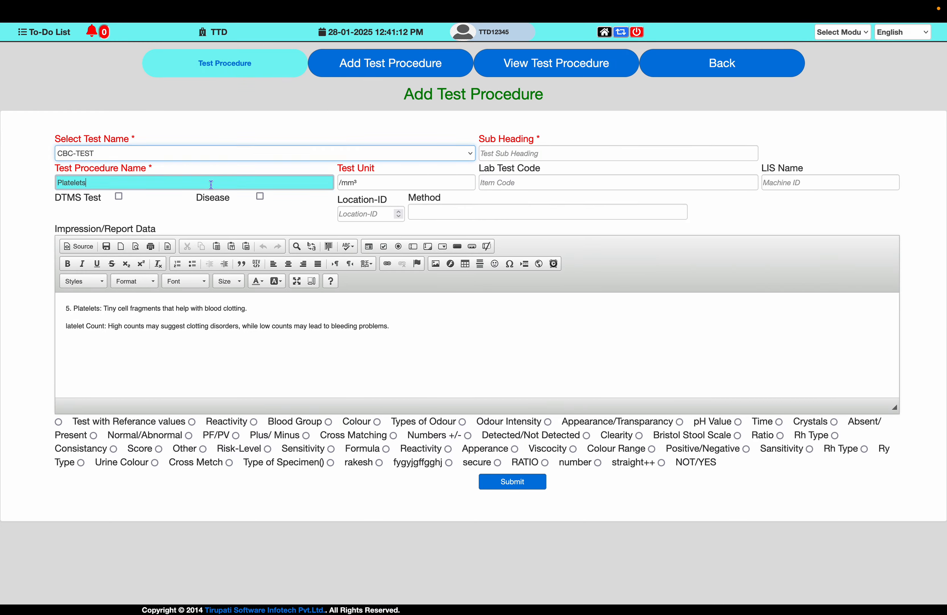
key(super+v)
- Replace the Test Unit with "fL" copied from the Mean Corpuscular Volume row of the note
key(Tab)
key(ctrl+Left)
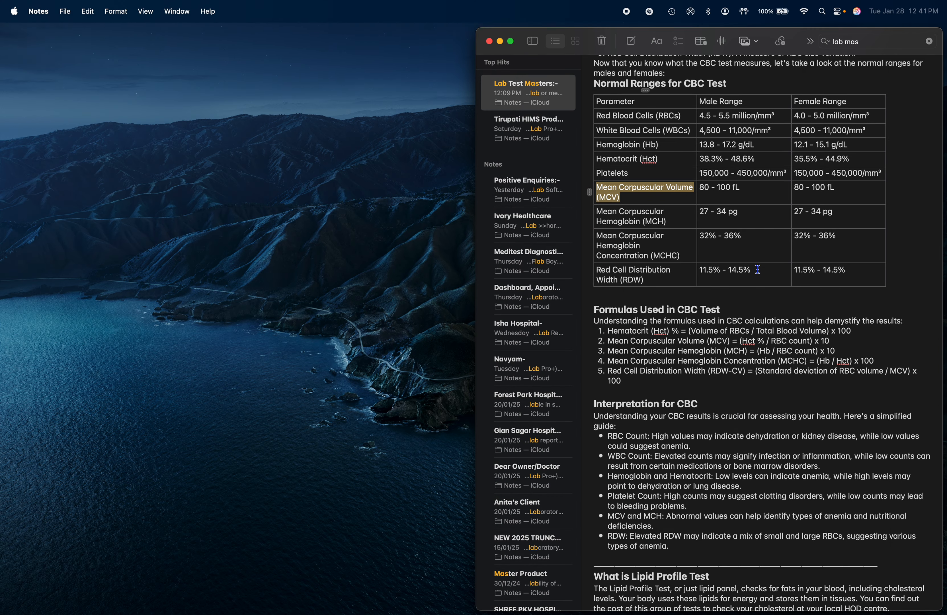
drag(741, 193, 733, 189)
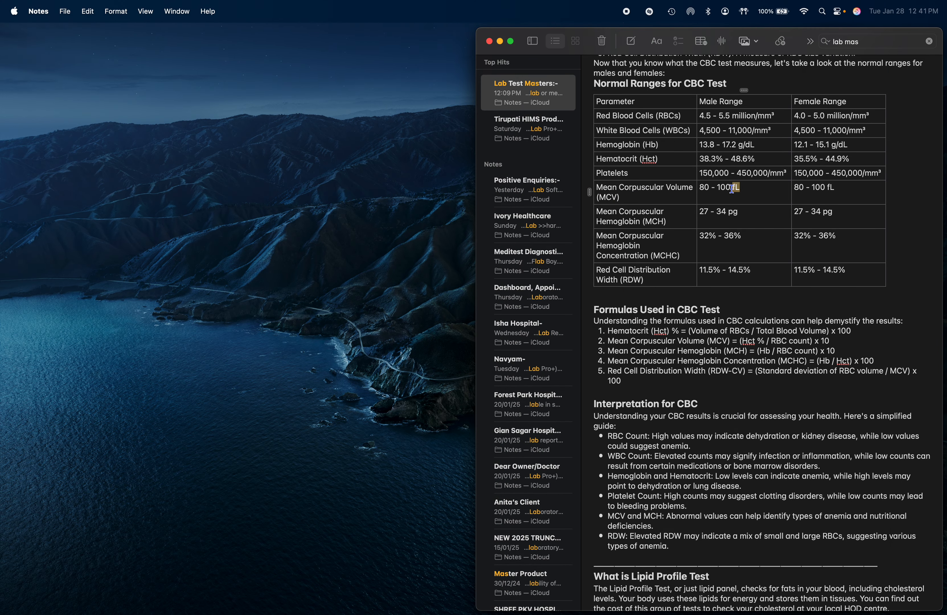
key(super+c)
key(ctrl+Right)
key(super+v)
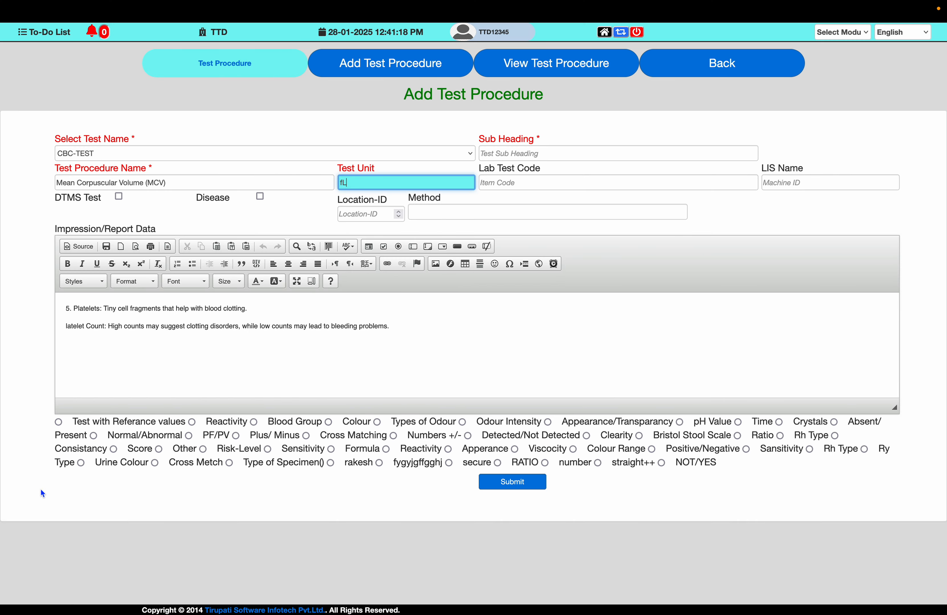
- Enable the test with reference values for MCV and set the male row's range to 80 through 100
click(59, 424)
click(122, 495)
key(Tab)
key(Tab)
key(Tab)
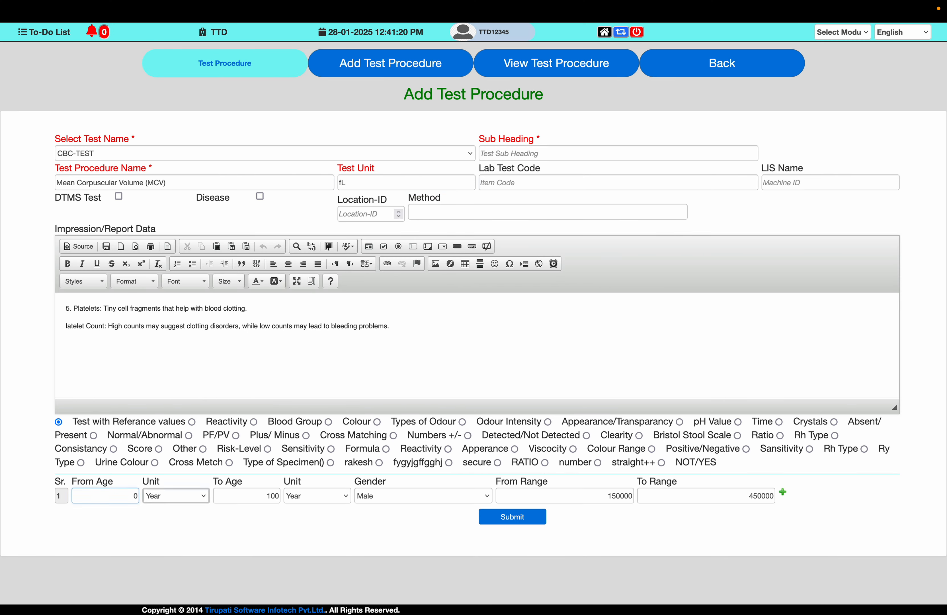
key(Tab)
key(Tab)
text(80)
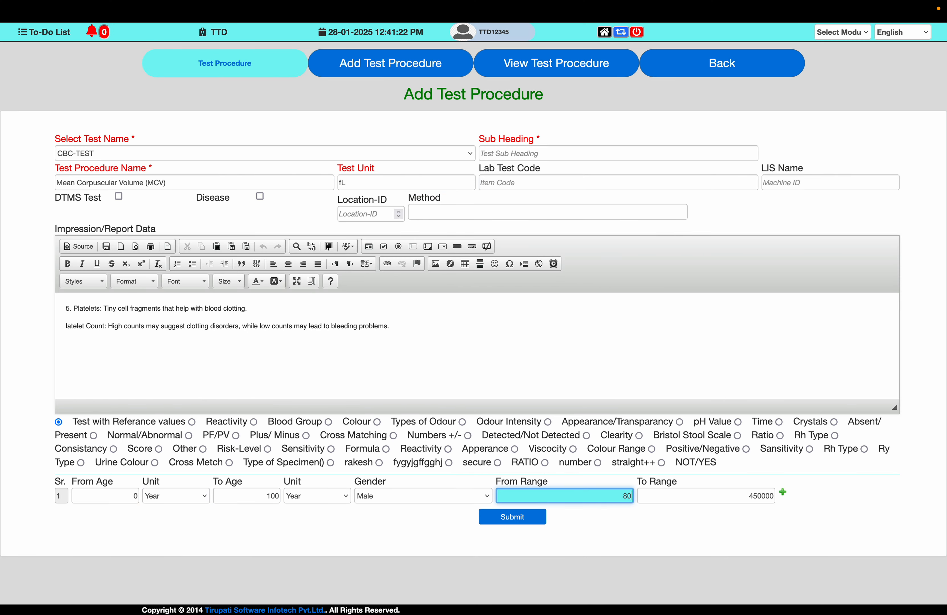
key(Tab)
text(1)
- Replace the Impression/Report Data with the note's description "Mean Corpuscular Volume (MCV): The average size of your RBCs."
key(ctrl+Left)
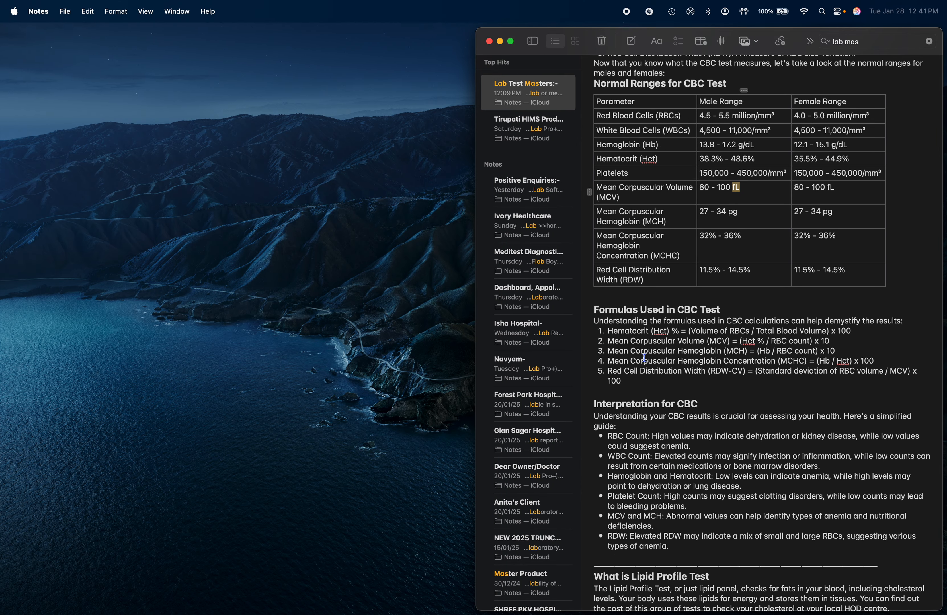
scroll(646, 358, up, 5)
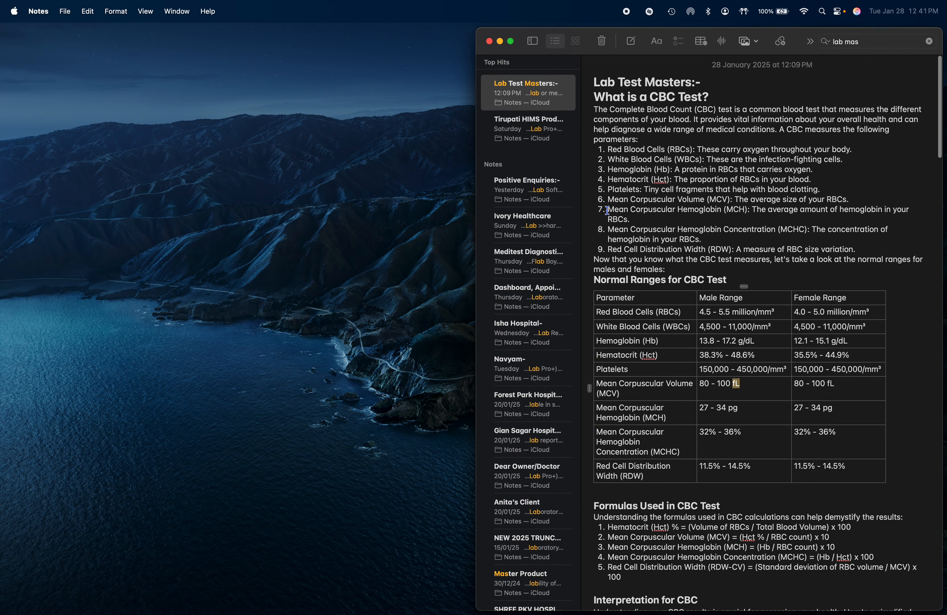
triple_click(607, 211)
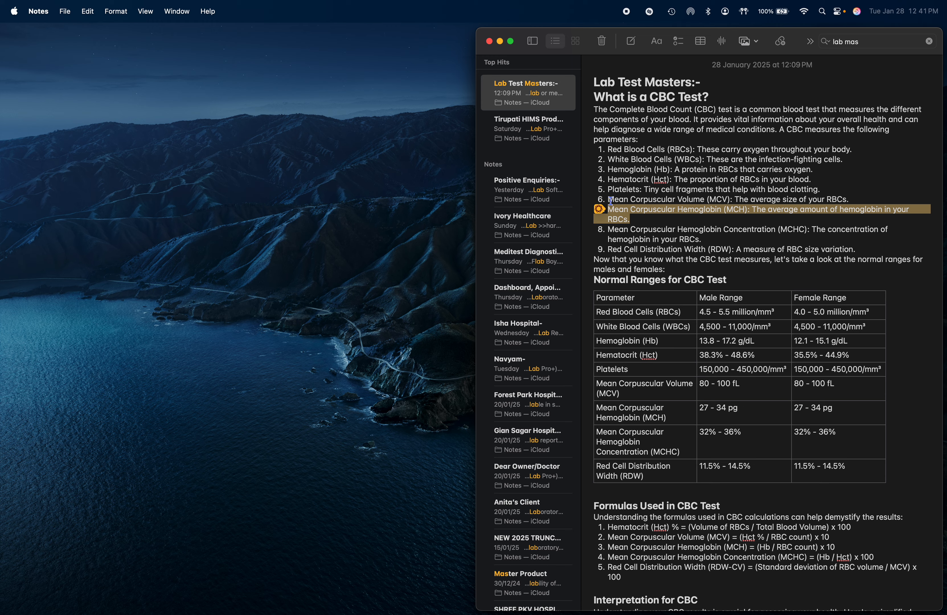
drag(610, 201, 858, 204)
key(super+c)
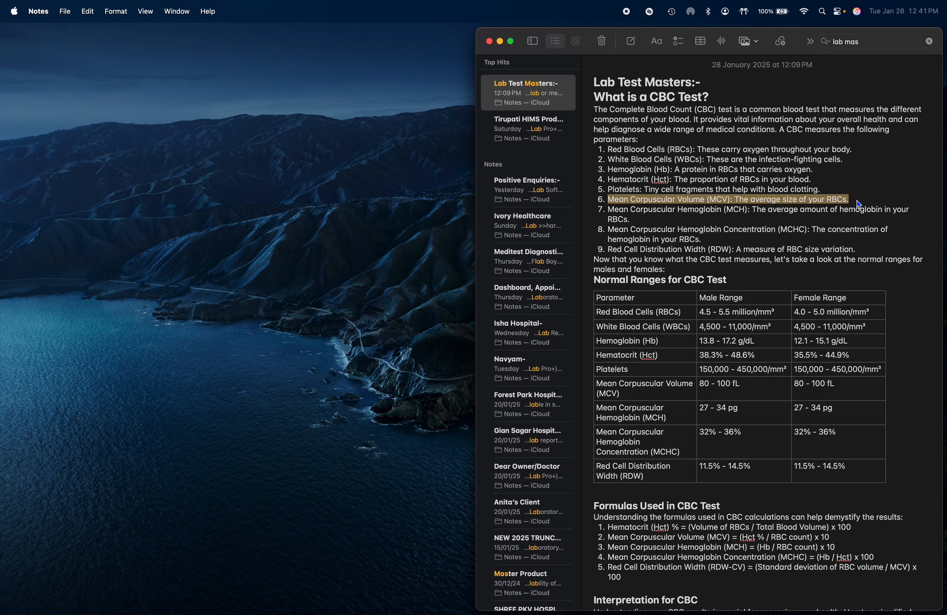
key(super+Tab)
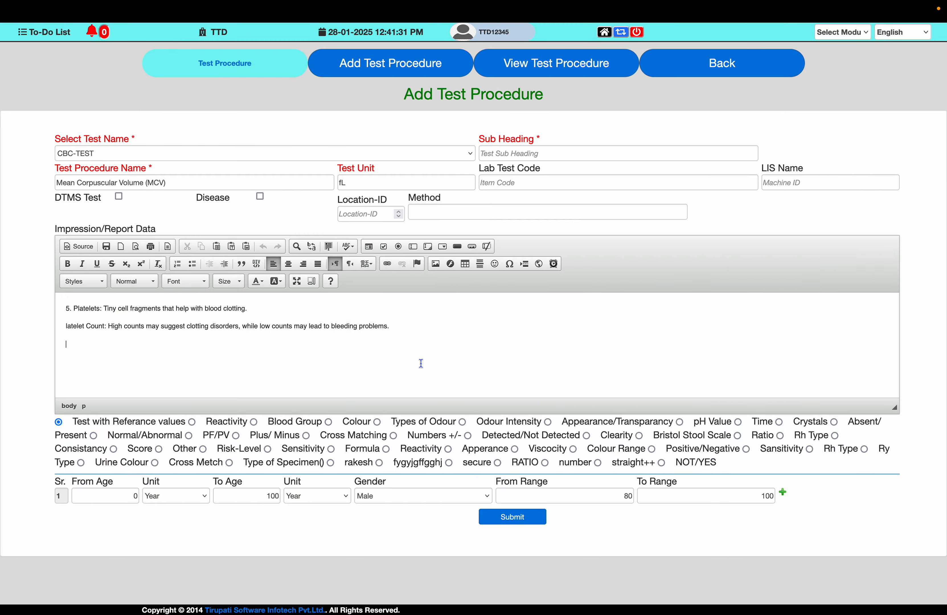
key(super+a)
key(super+v)
- Append the note's MCV and MCH interpretation about anemia and nutritional deficiencies below the MCV description, and submit the test procedure
key(super+Tab)
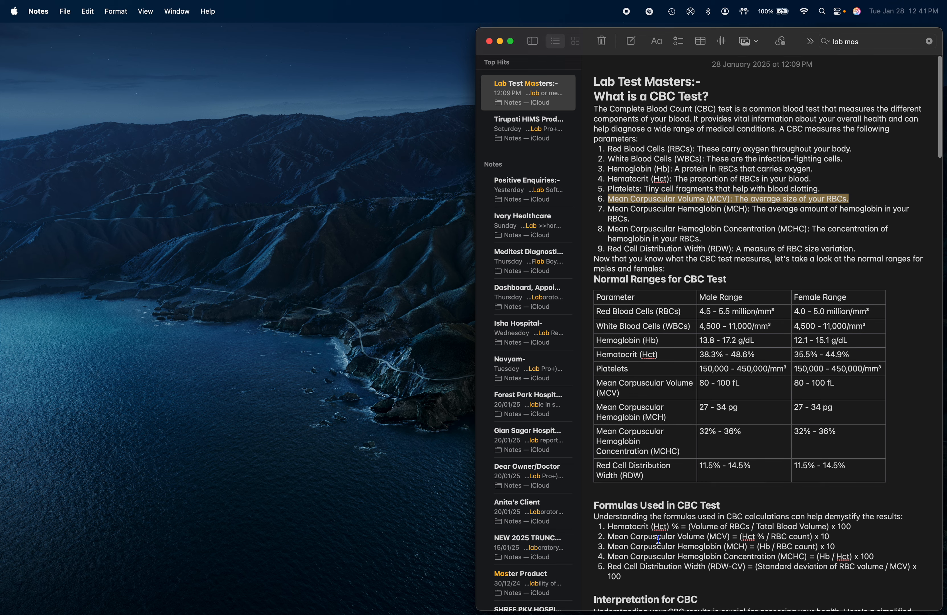
scroll(658, 539, down, 5)
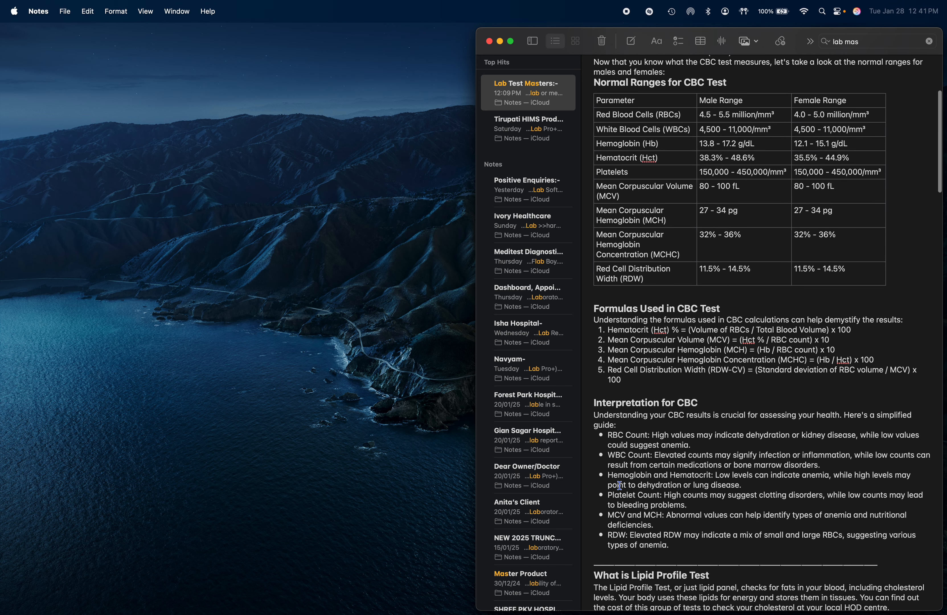
drag(609, 520, 655, 529)
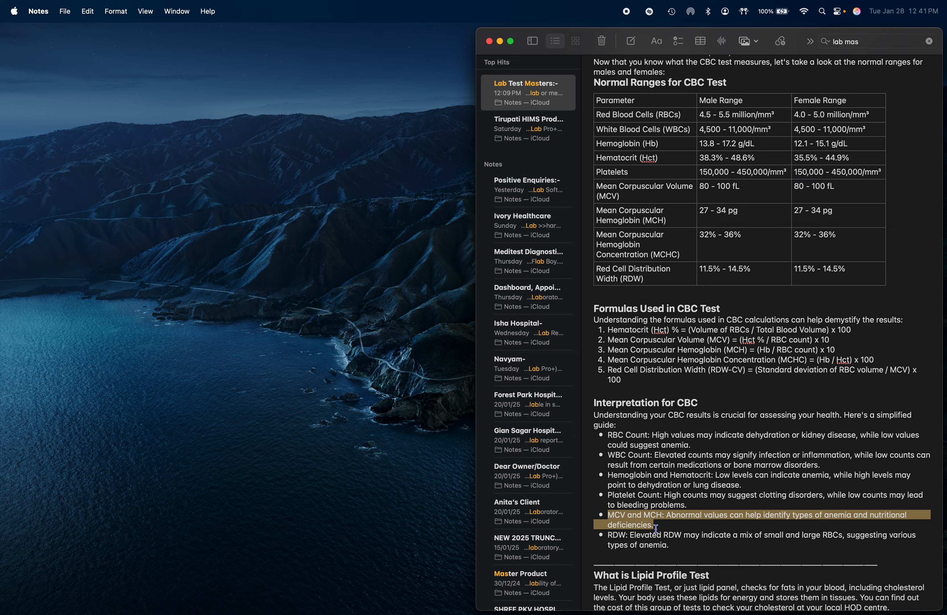
key(super+c)
key(super+Tab)
key(super+v)
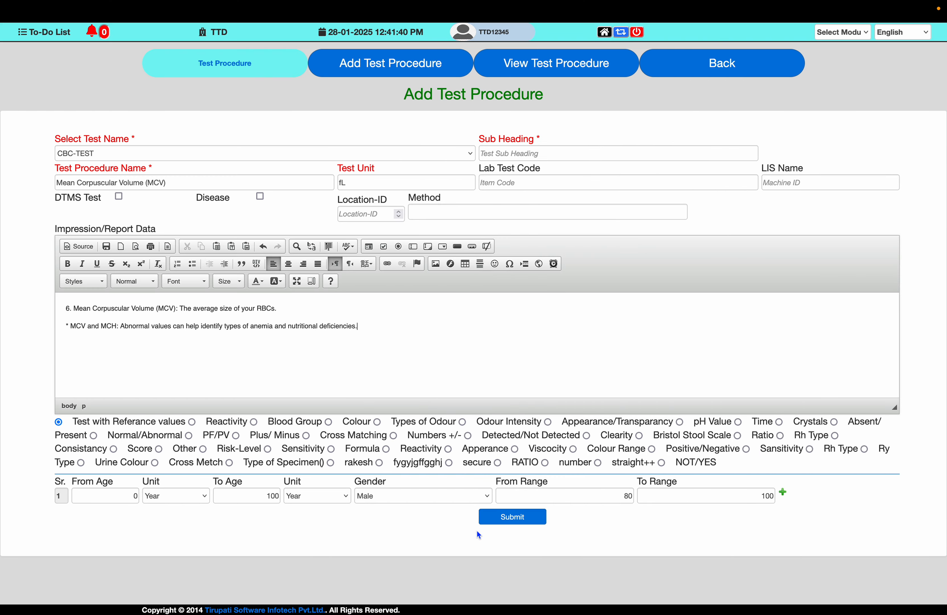
click(529, 521)
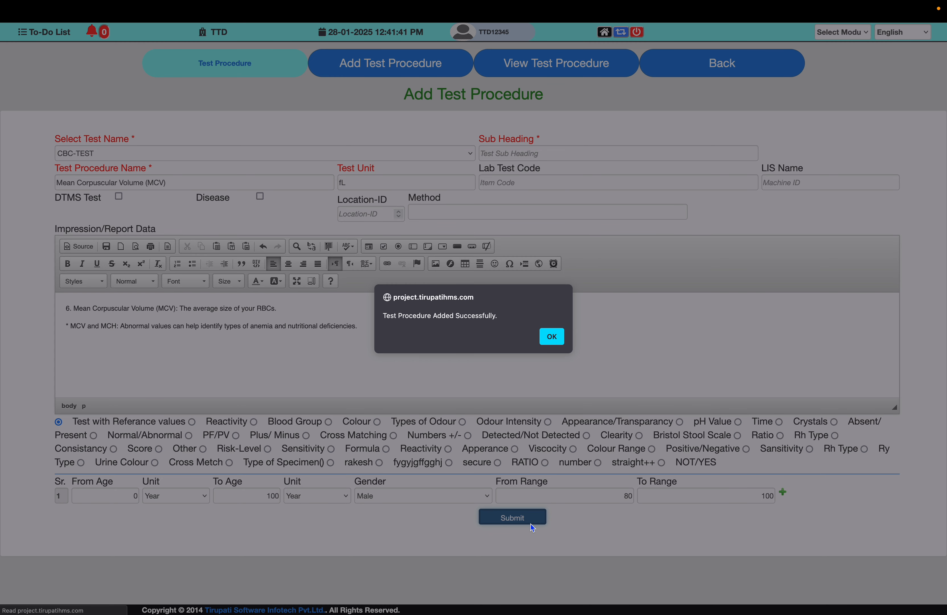
key(Return)
- Replace the Test Procedure Name with "Mean Corpuscular Hemoglobin (MCH)" copied from the note's normal ranges table
key(super+Tab)
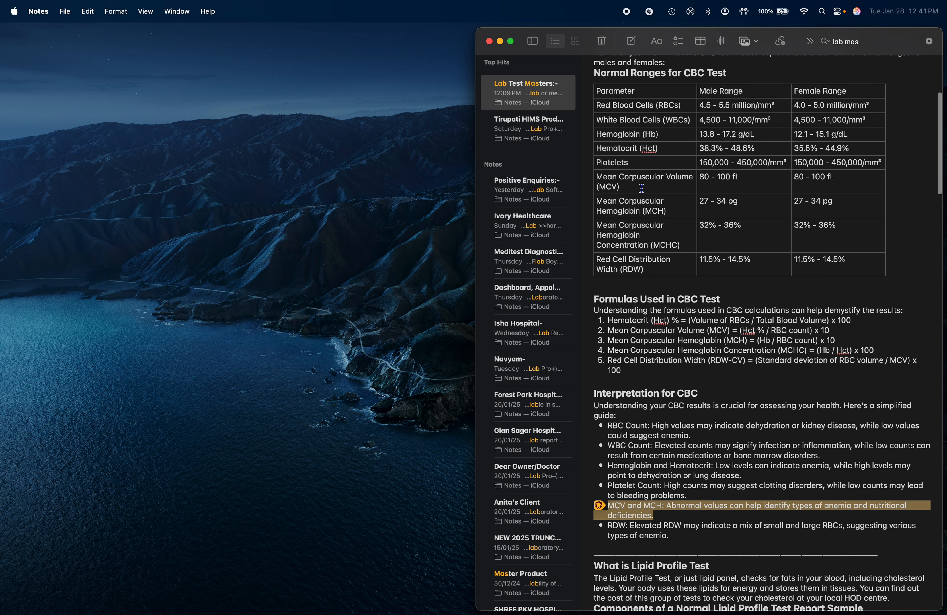
drag(596, 201, 666, 210)
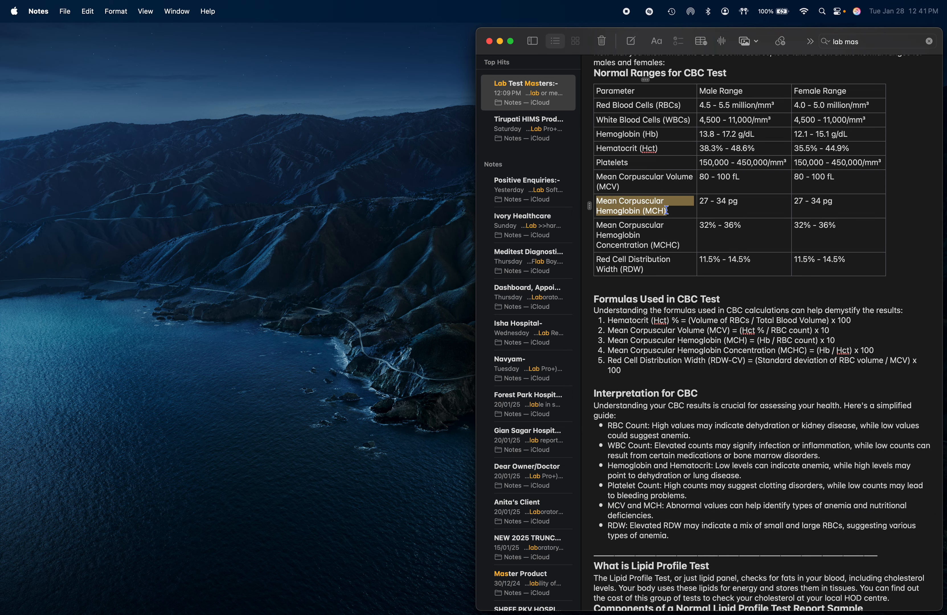
key(super+c)
key(super+Tab)
click(197, 179)
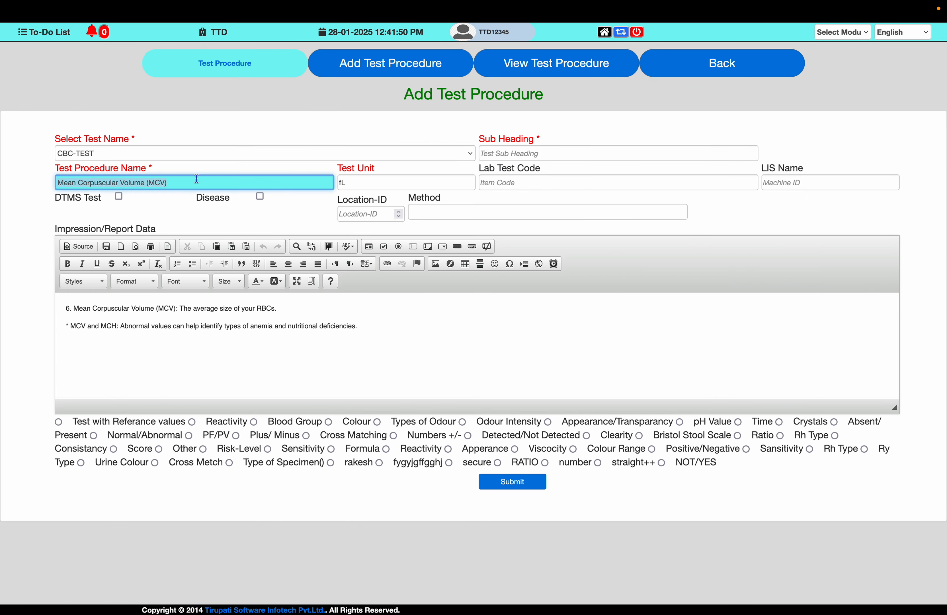
key(super+v)
- Replace the Test Unit with "pg" copied from the Mean Corpuscular Hemoglobin row of the note
key(Tab)
key(super+Tab)
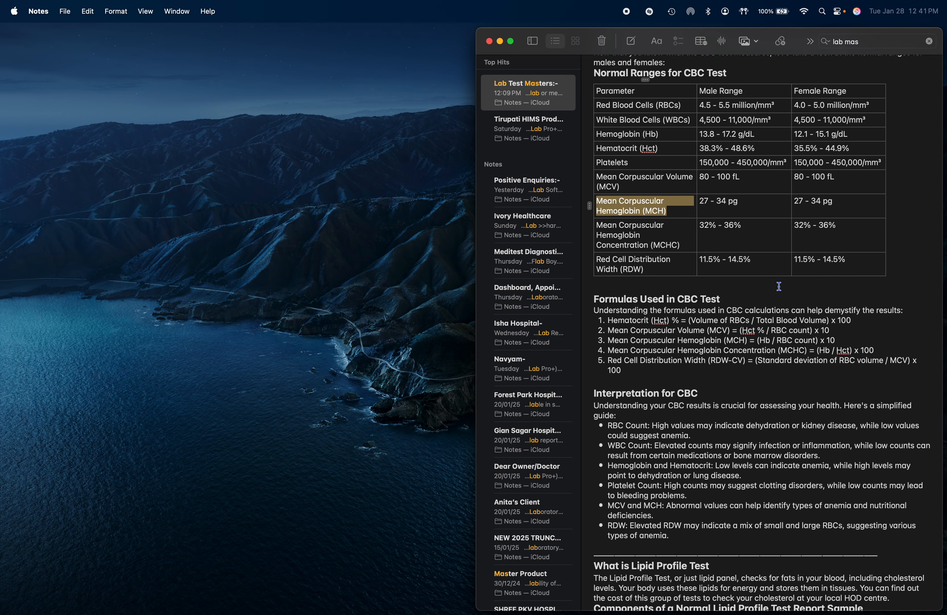
double_click(732, 201)
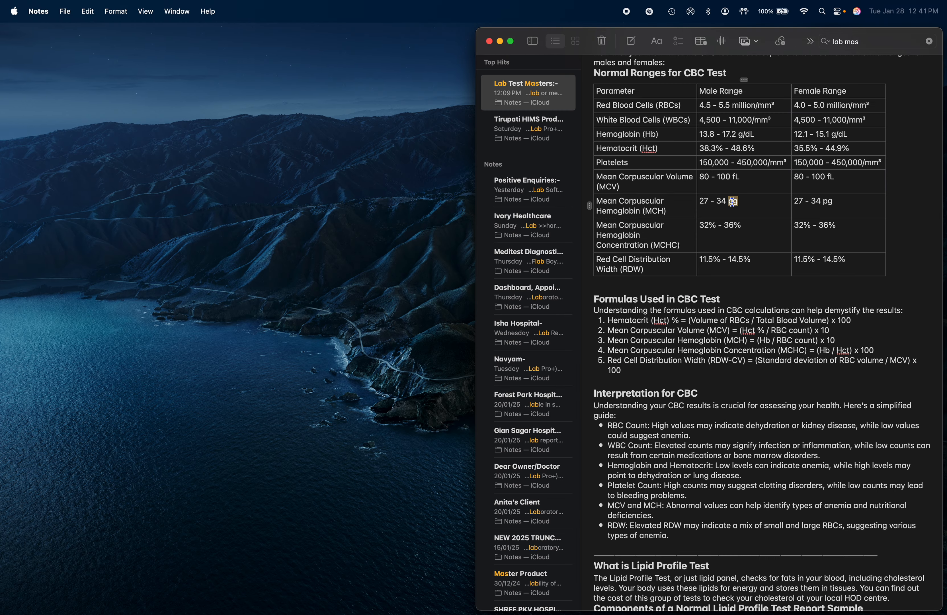
key(super+c)
key(super+Tab)
key(super+v)
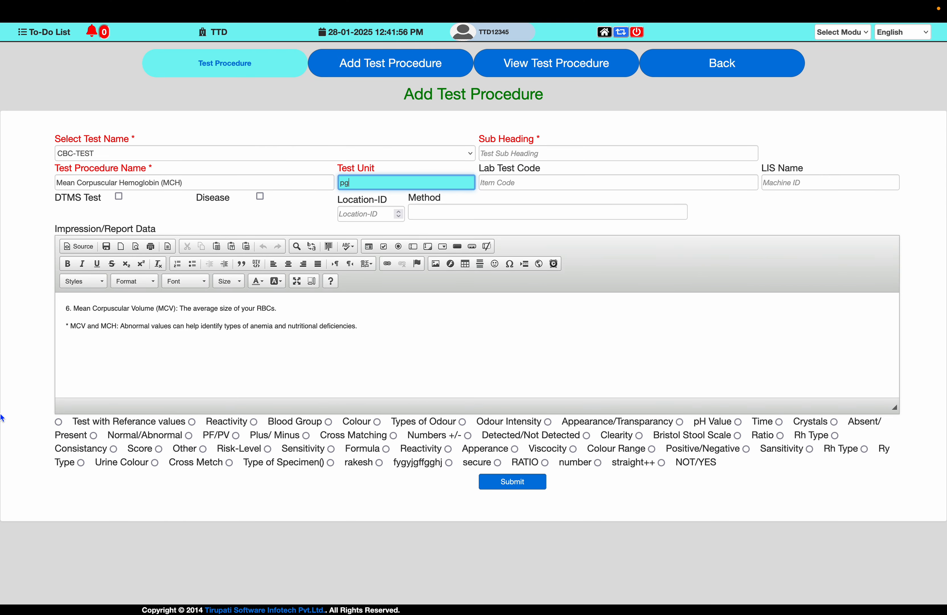
- Enable the test with reference values for MCH and set the male row's range to 27 through 34
click(58, 422)
key(super+Tab)
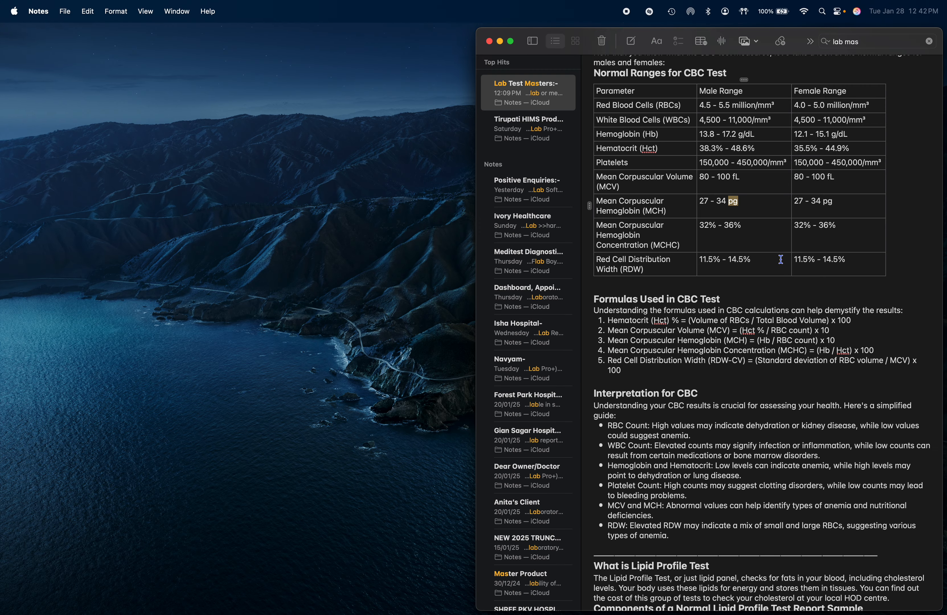
key(super+Tab)
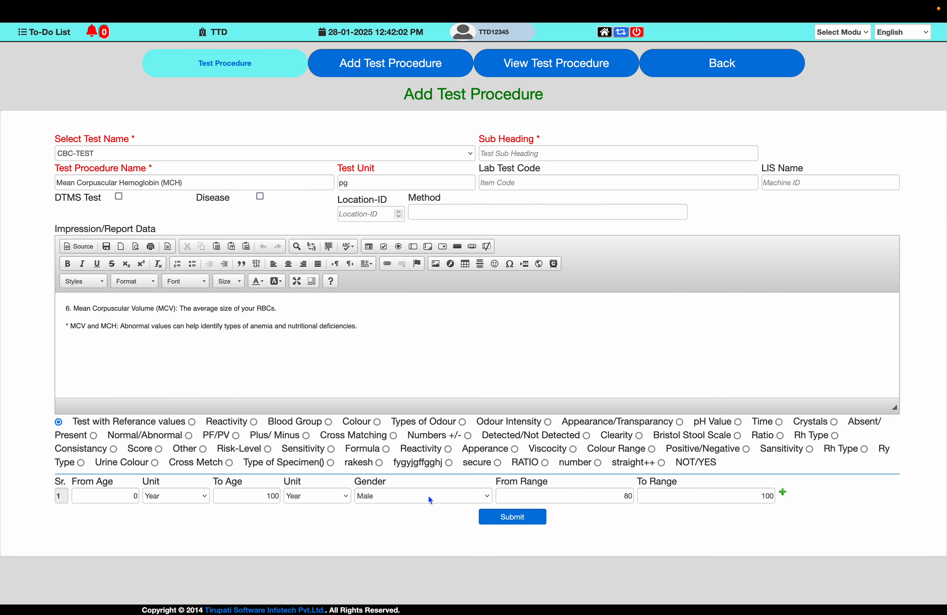
click(569, 497)
key(BackSpace)
key(BackSpace)
text(27)
key(Tab)
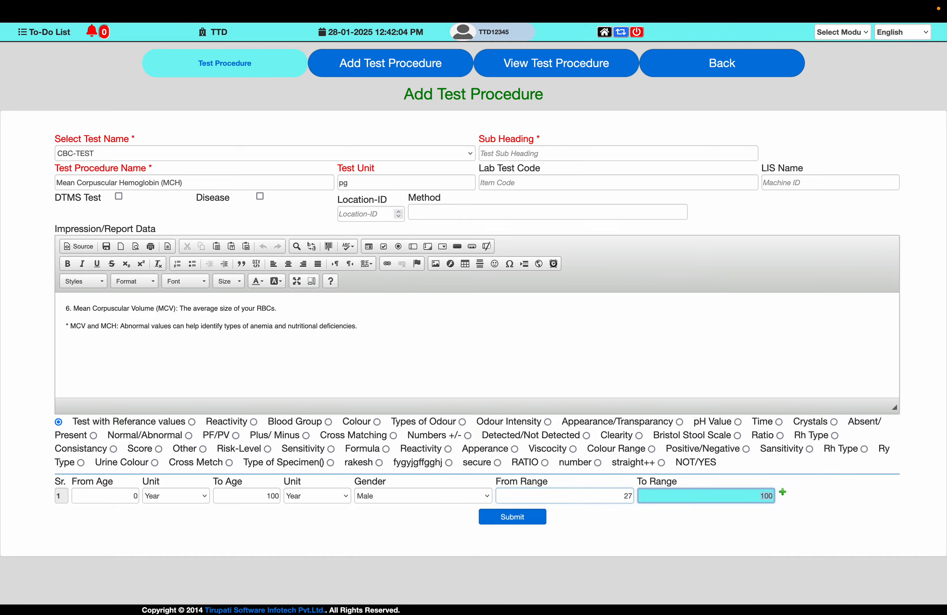
text(34)
- Check the male MCH range against the note, and replace the Impression/Report Data with the note's item 7 description of MCH
key(super+Tab)
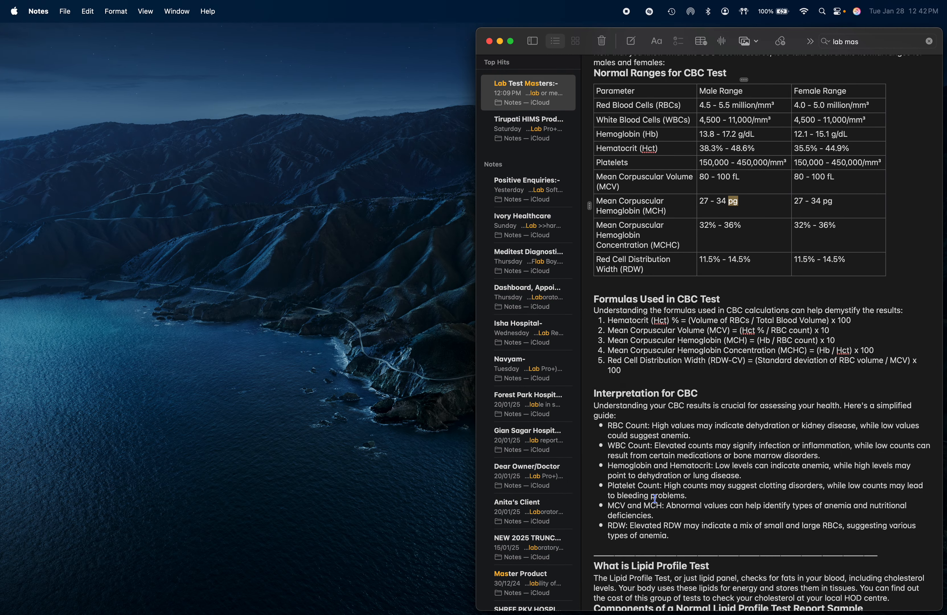
key(super+Tab)
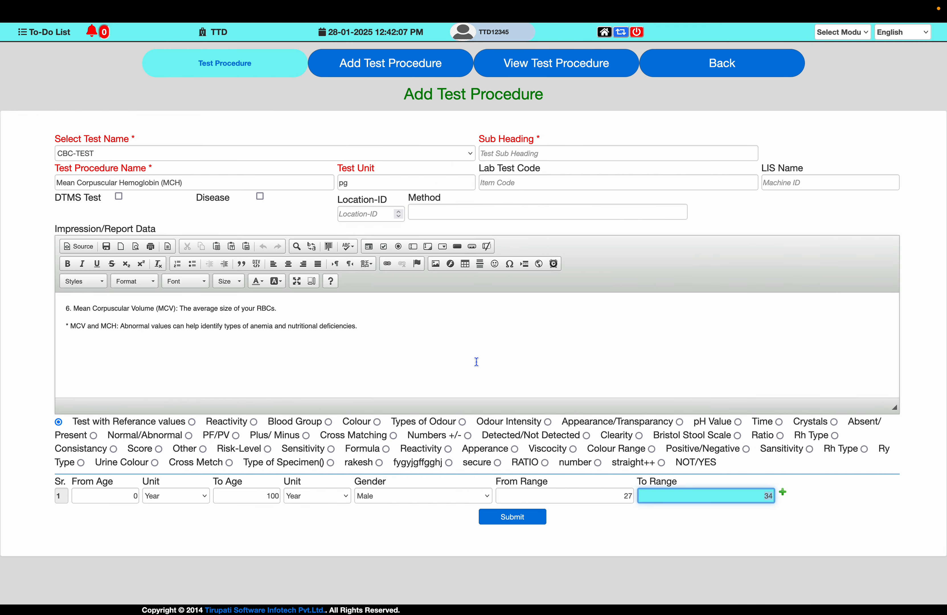
key(super+Tab)
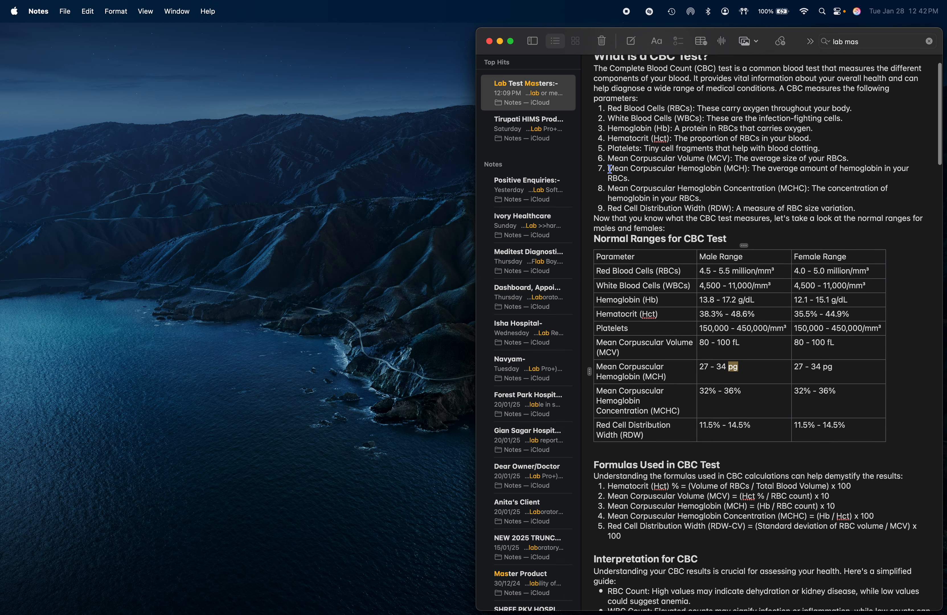
drag(609, 168, 631, 178)
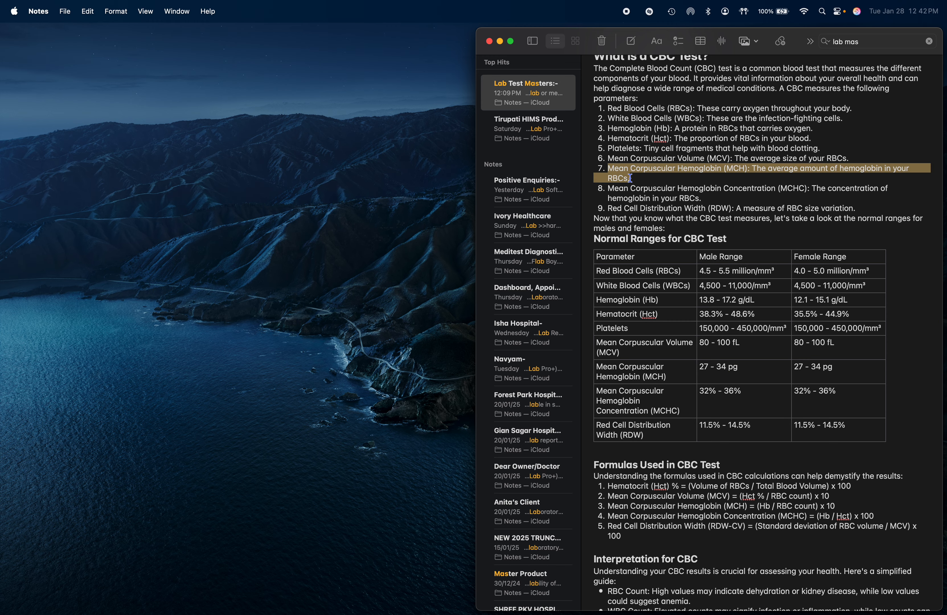
key(super+Tab)
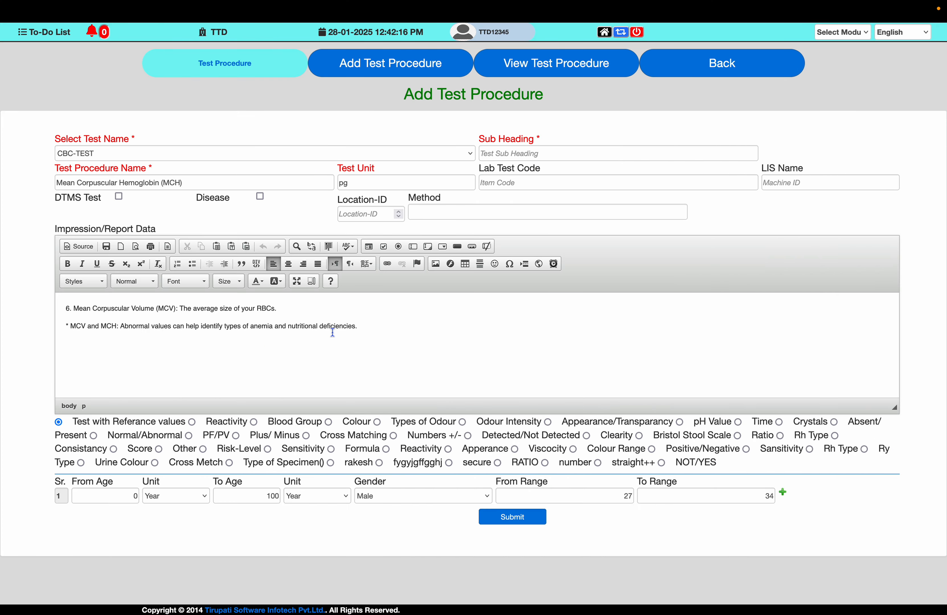
key(super+a)
key(super+v)
- Check the note's MCV and MCH interpretation, and submit the MCH test procedure
key(super+Tab)
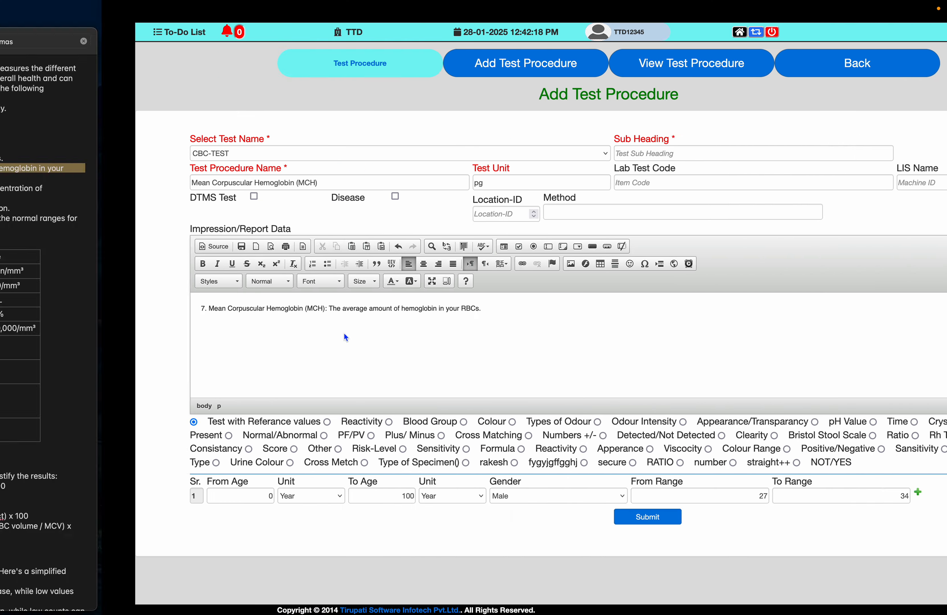
scroll(758, 450, down, 3)
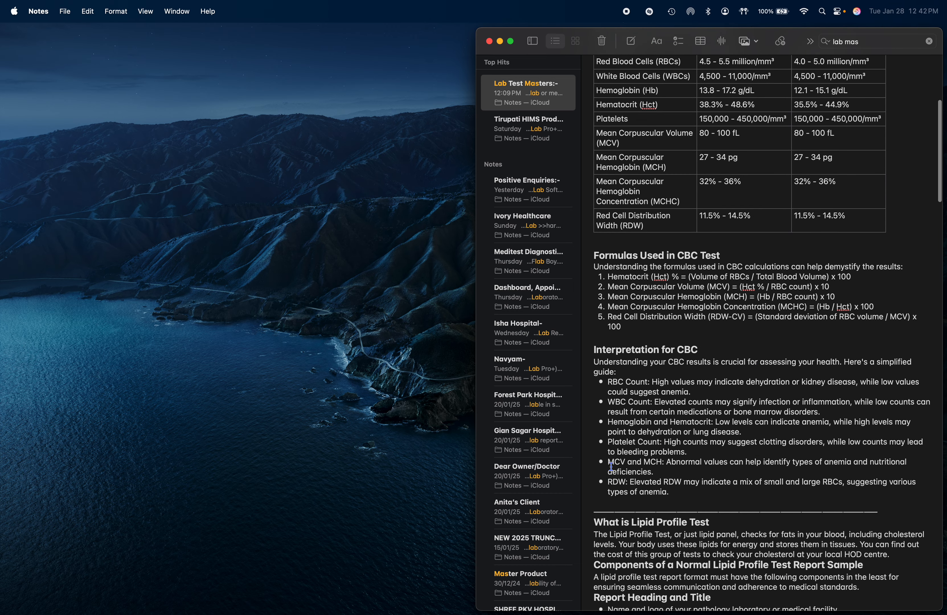
key(super+Tab)
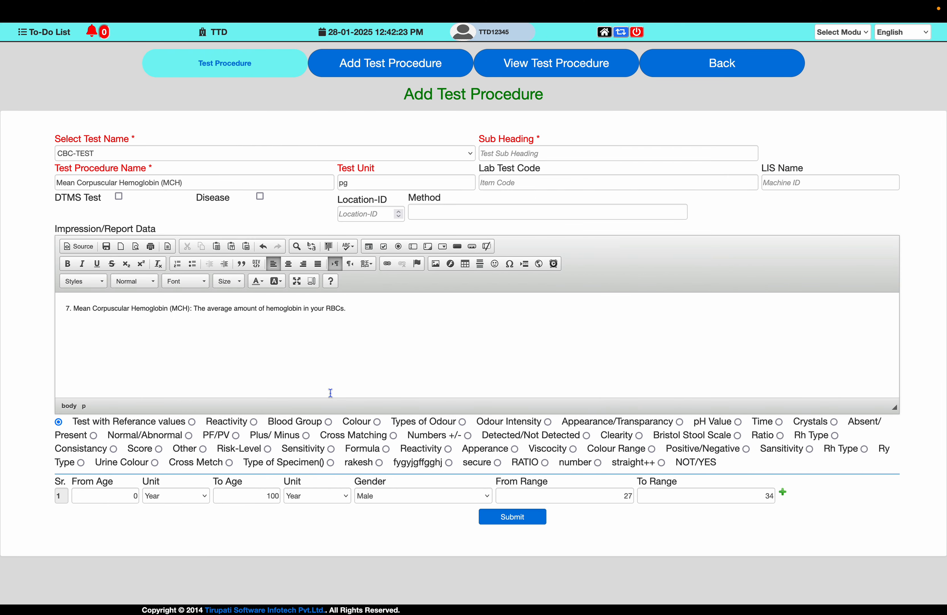
click(512, 518)
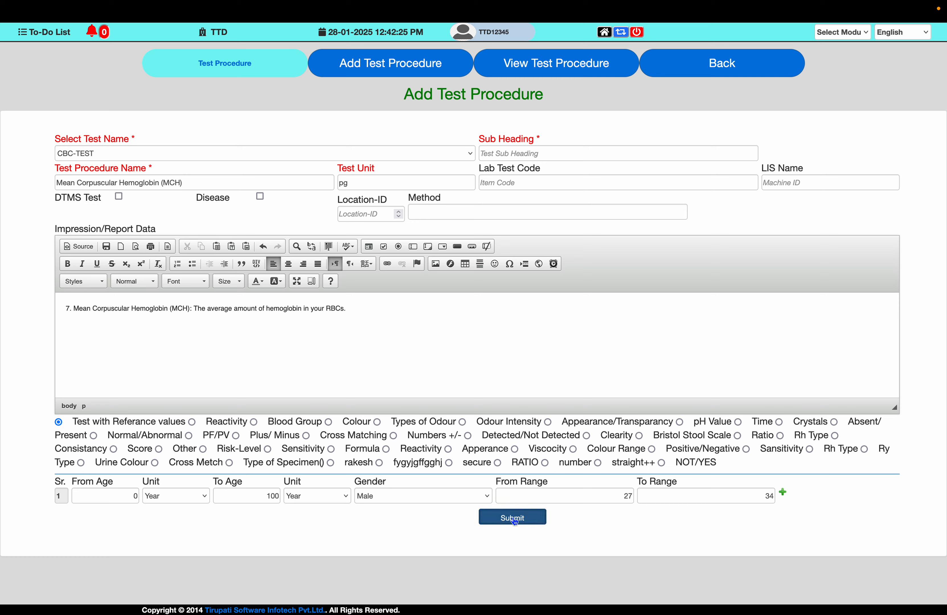
key(Return)
- Replace the Test Procedure Name with "Mean Corpuscular Hemoglobin Concentration (MCHC)" copied from the note's normal ranges table
key(super+Tab)
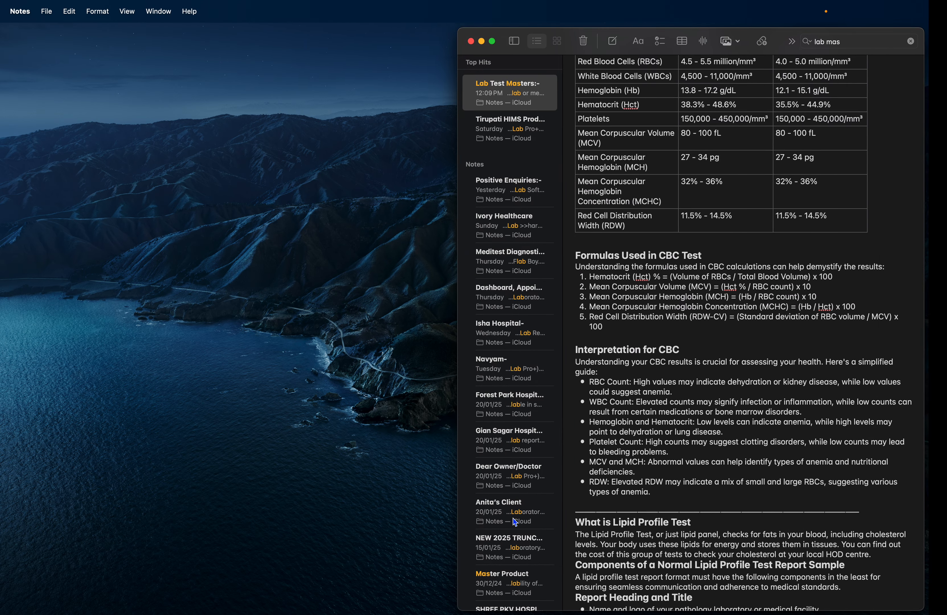
scroll(637, 363, up, 3)
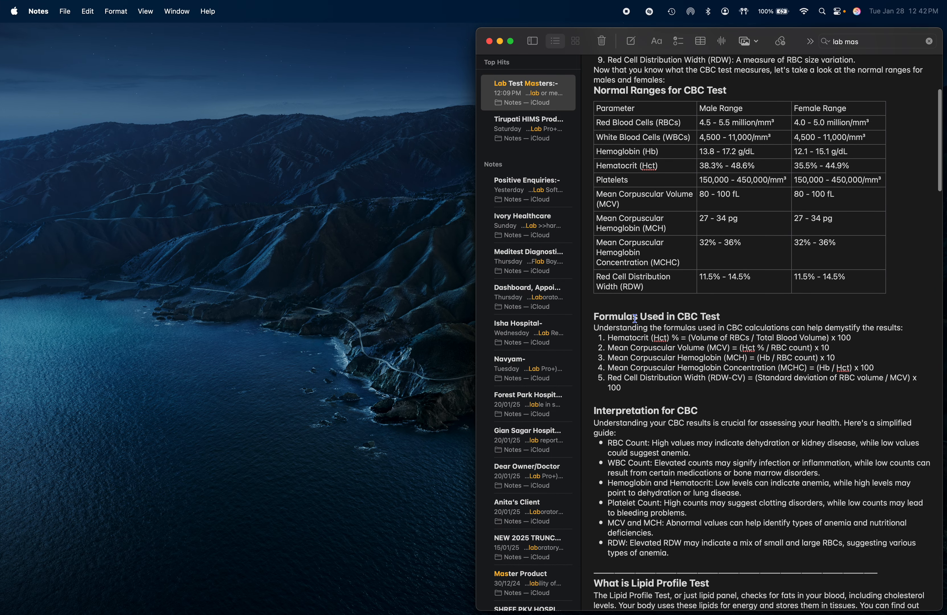
drag(598, 243, 681, 265)
key(super+c)
key(super+Tab)
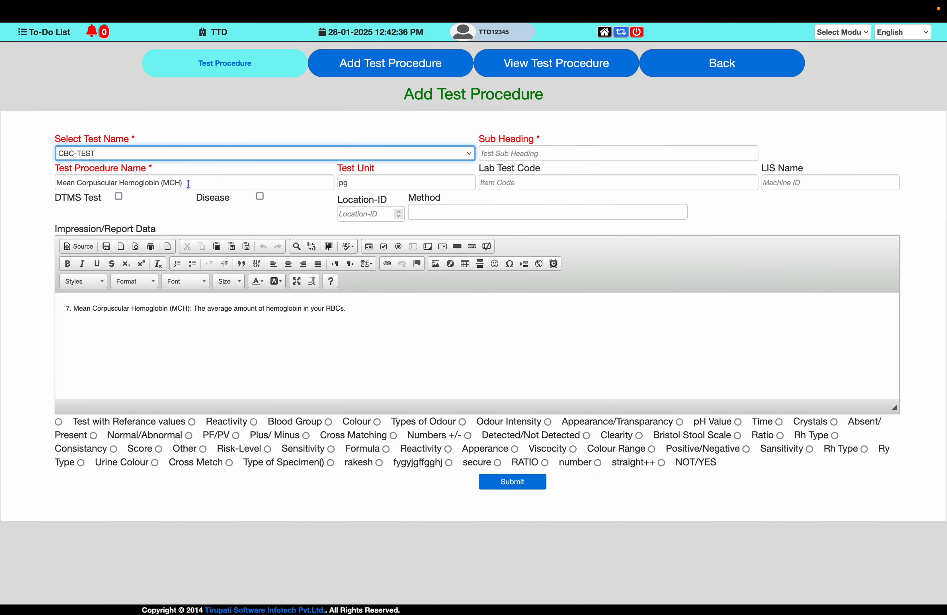
triple_click(188, 182)
key(super+v)
- Replace the Test Unit with "%" copied from the Mean Corpuscular Hemoglobin Concentration row of the note
key(super+Tab)
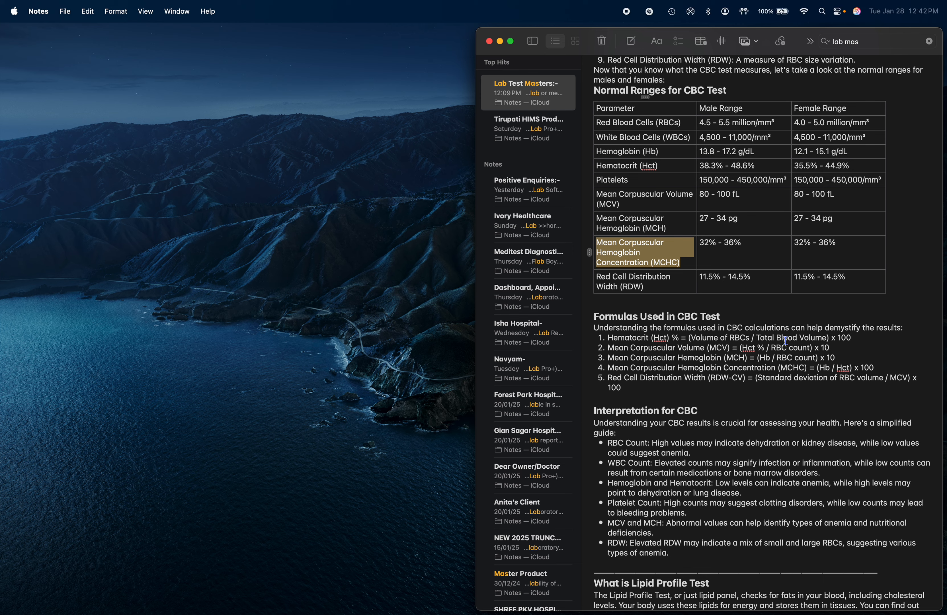
click(736, 242)
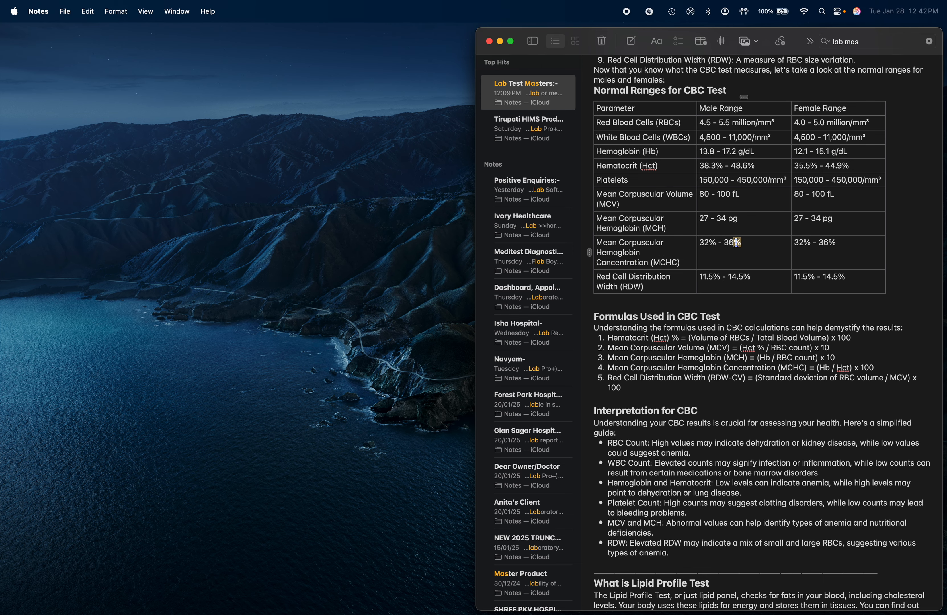
key(super+Tab)
key(Tab)
text(%)
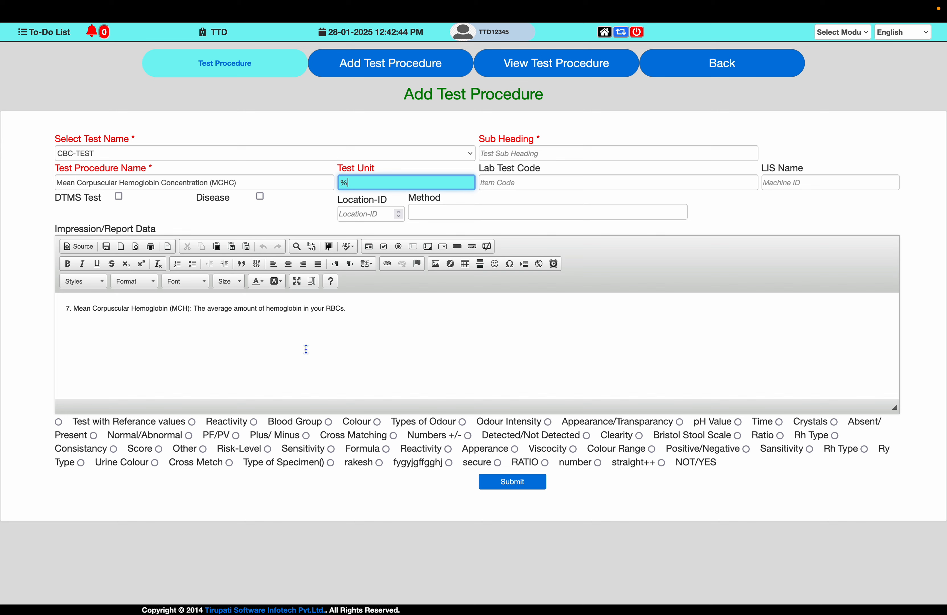
- Enable the test with reference values for MCHC and set the male row's range to 32 through 36, as in the note
click(59, 422)
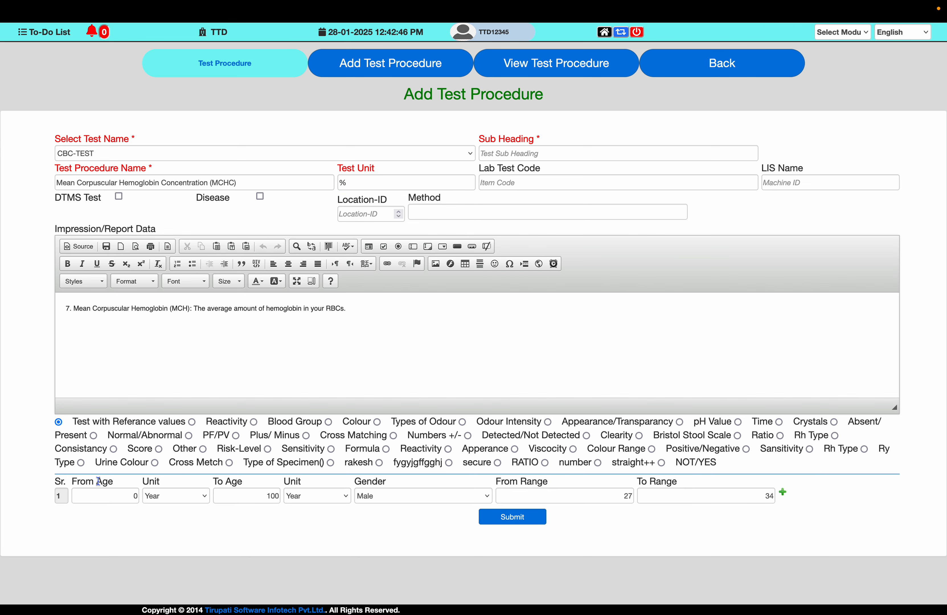
key(Tab)
key(Tab)
key(Tab)
key(Tab)
key(Tab)
key(Tab)
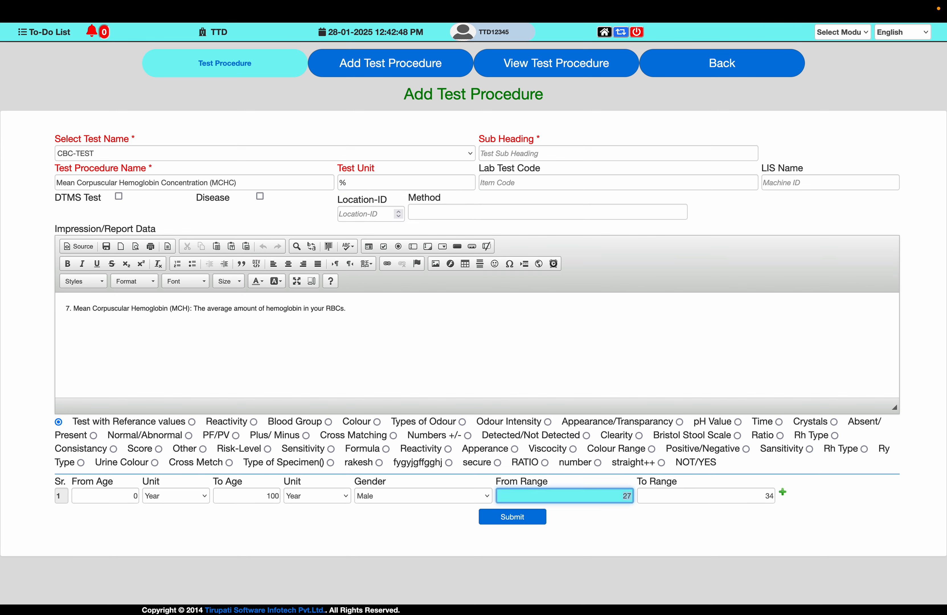
text(32)
key(Tab)
text(39)
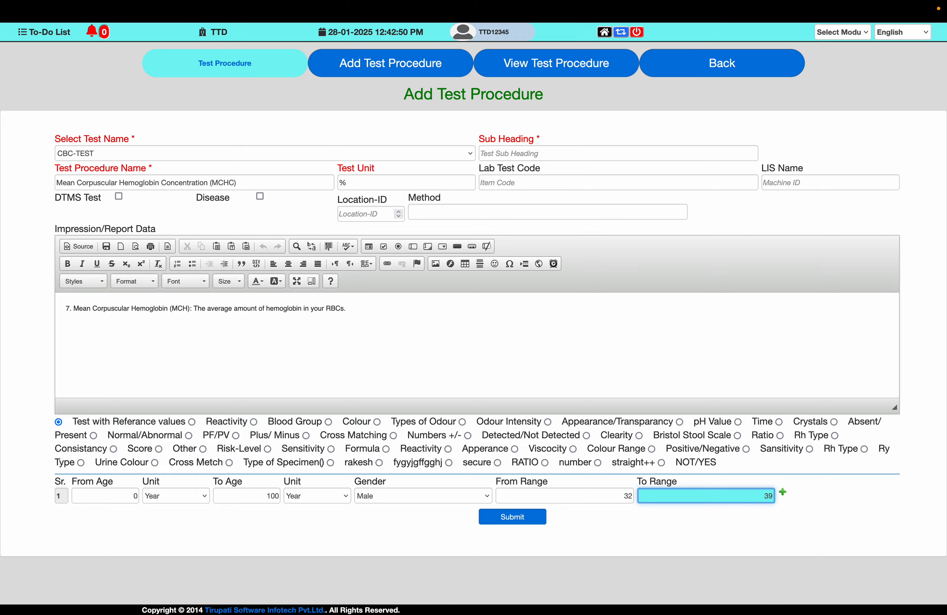
key(super+Tab)
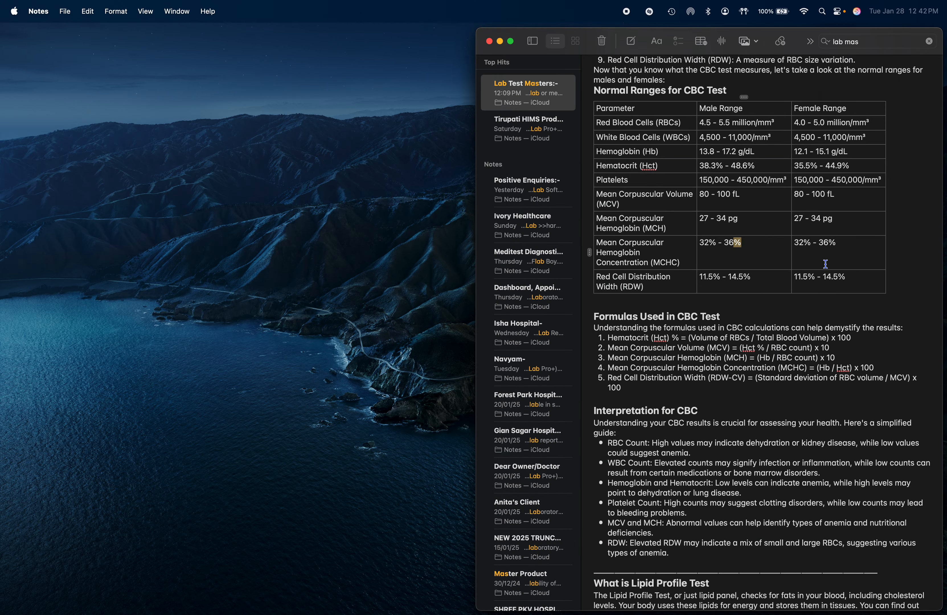
key(super+Tab)
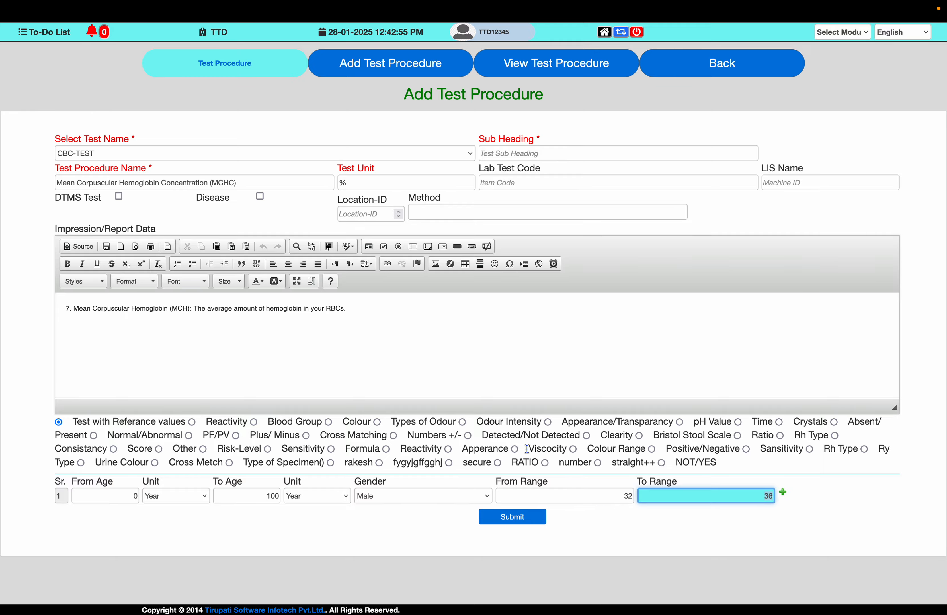
- Replace the Impression/Report Data with the note's item 8 description of MCHC, and submit the test procedure
key(super+Tab)
scroll(649, 468, down, 3)
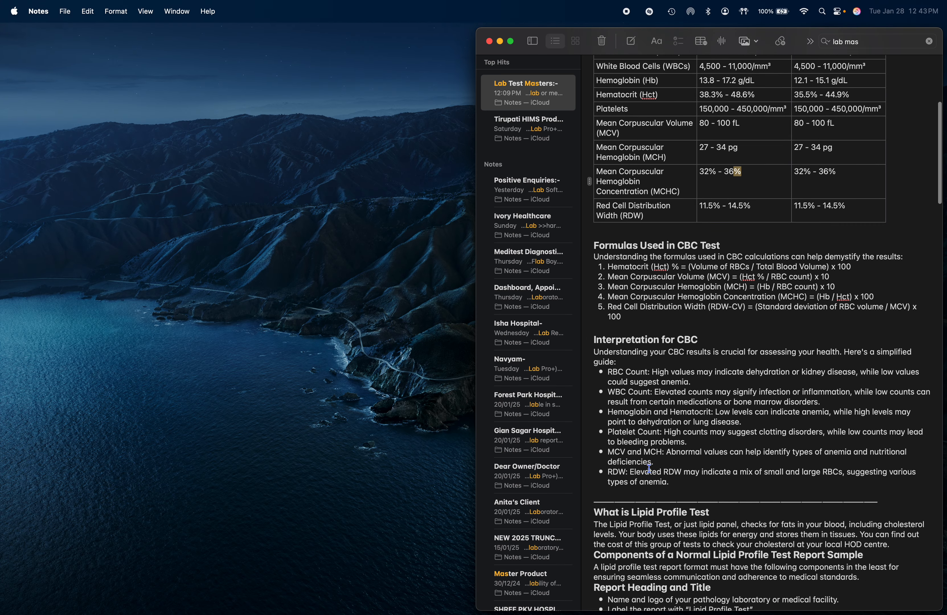
scroll(659, 340, up, 5)
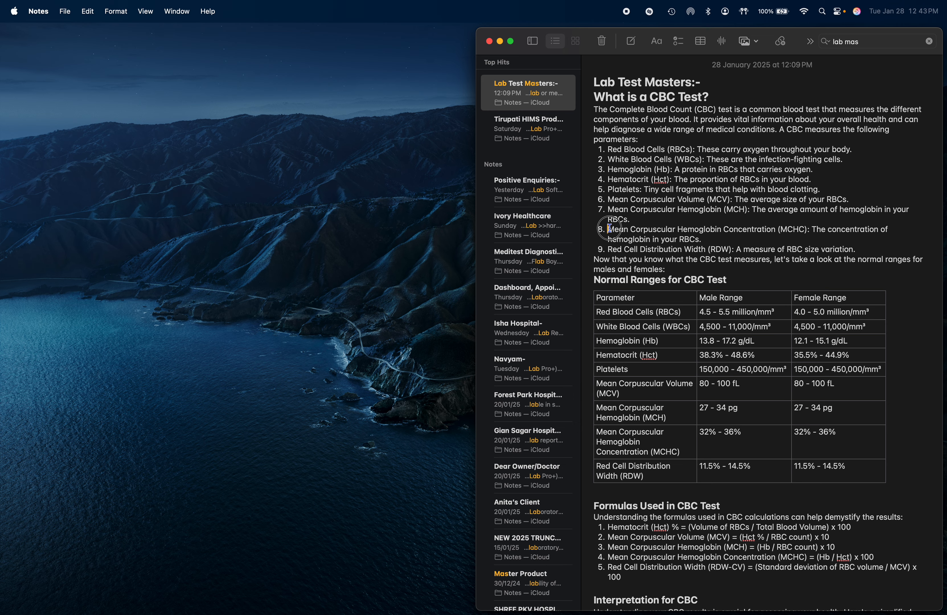
drag(609, 228, 705, 241)
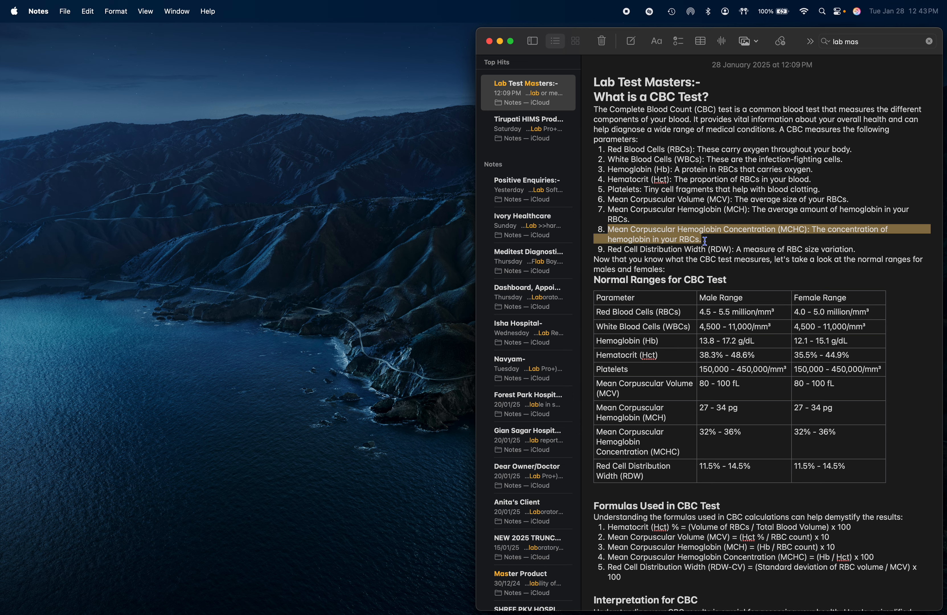
key(super+c)
key(super+Tab)
click(278, 308)
key(super+a)
key(super+v)
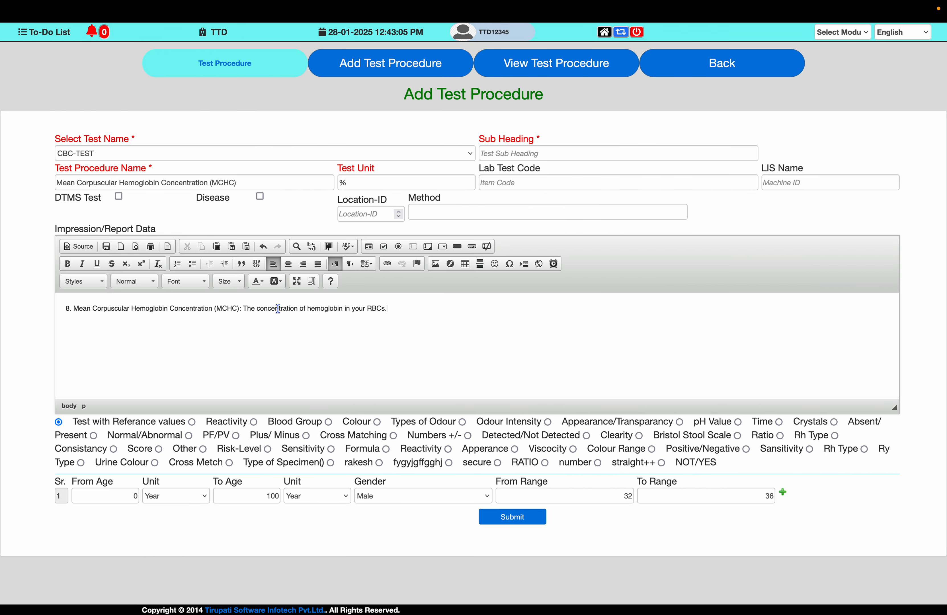
click(526, 520)
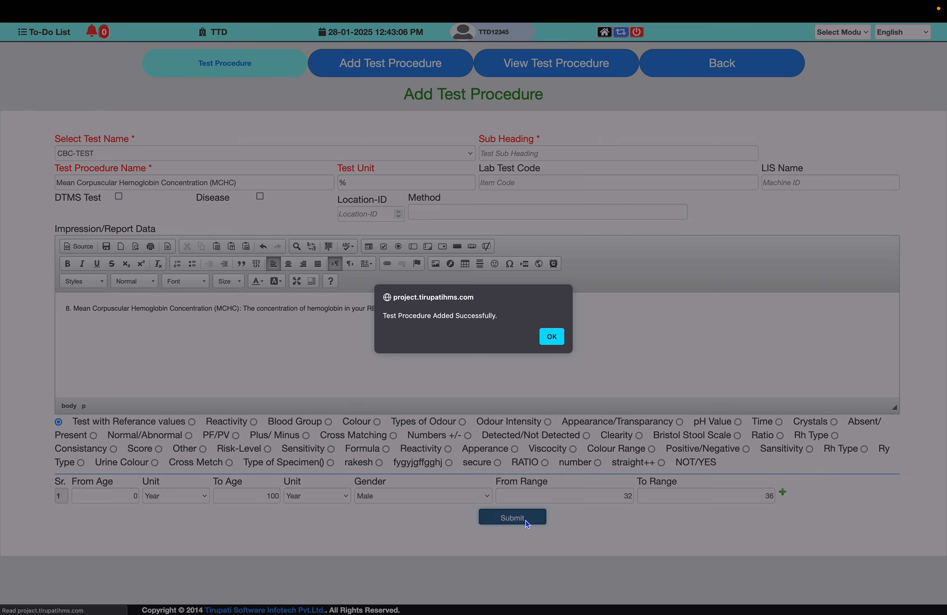
key(Return)
- Replace the Test Procedure Name with "Red Cell Distribution Width (RDW)" copied from the note, and check its unit in the normal ranges table
key(super+Tab)
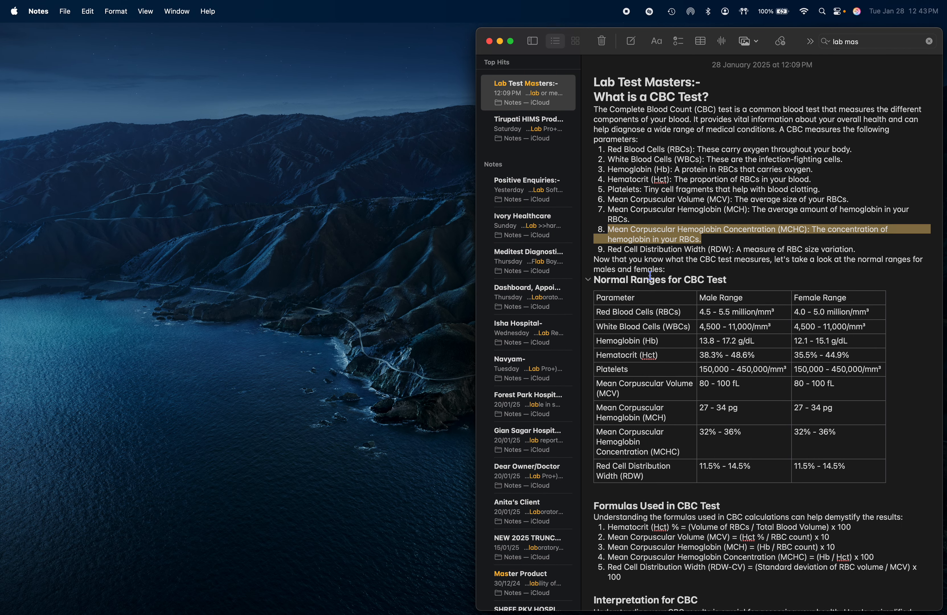
drag(593, 467, 647, 478)
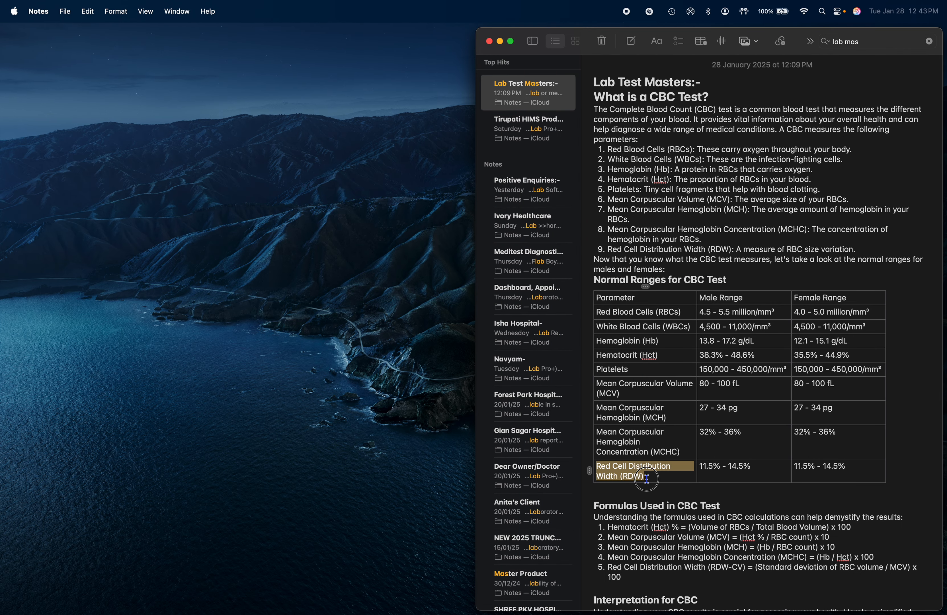
key(super+c)
key(super+Tab)
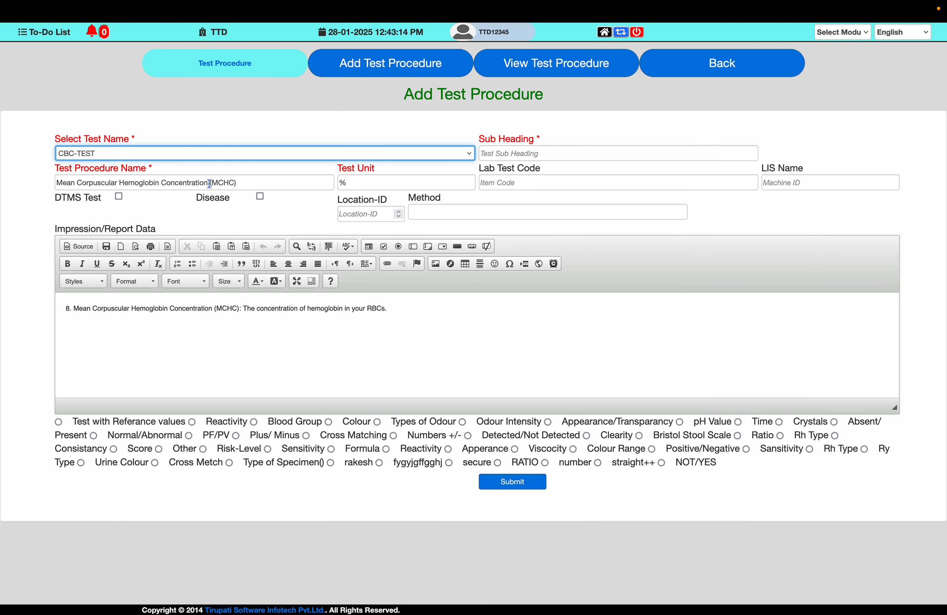
triple_click(209, 183)
key(super+v)
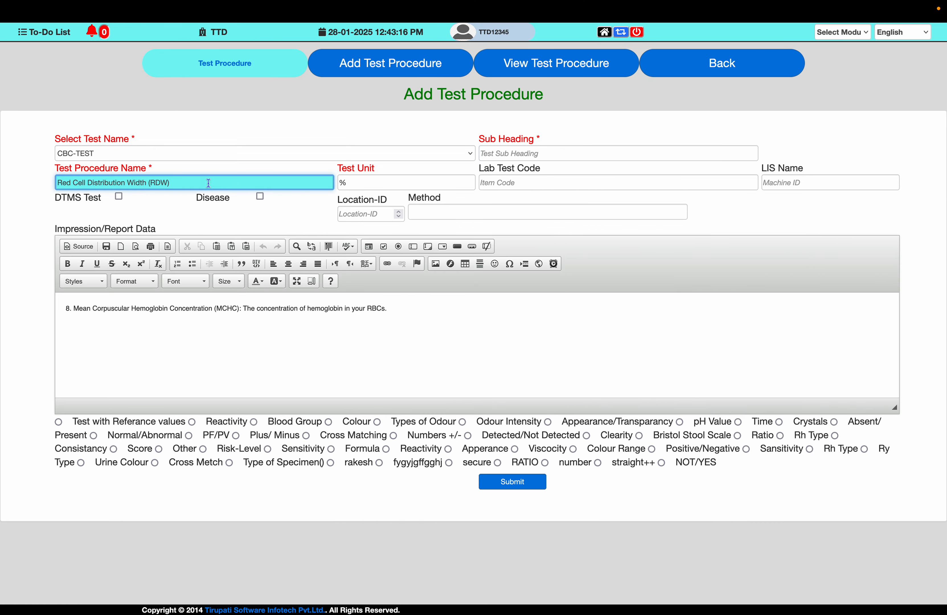
key(super+Tab)
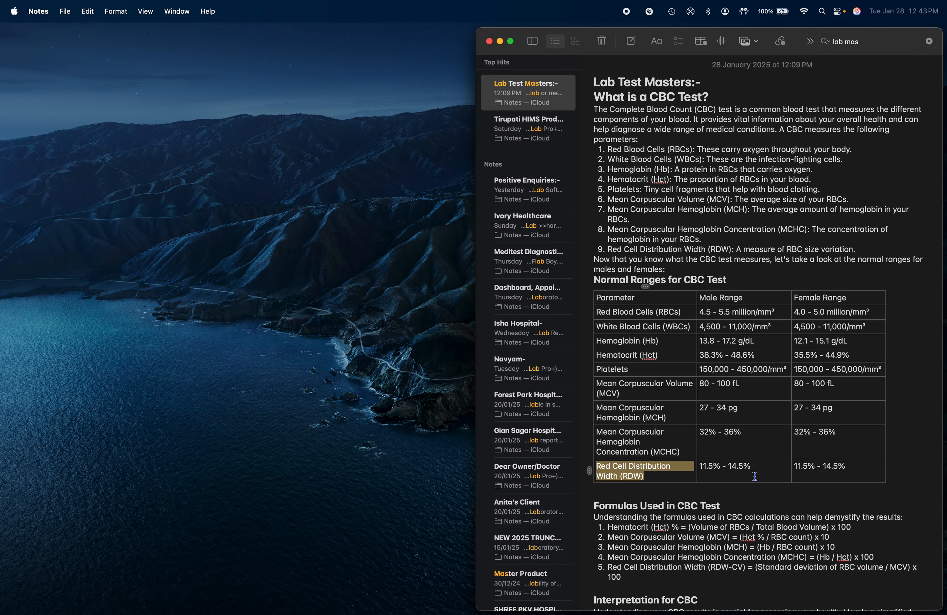
click(752, 468)
key(super+Tab)
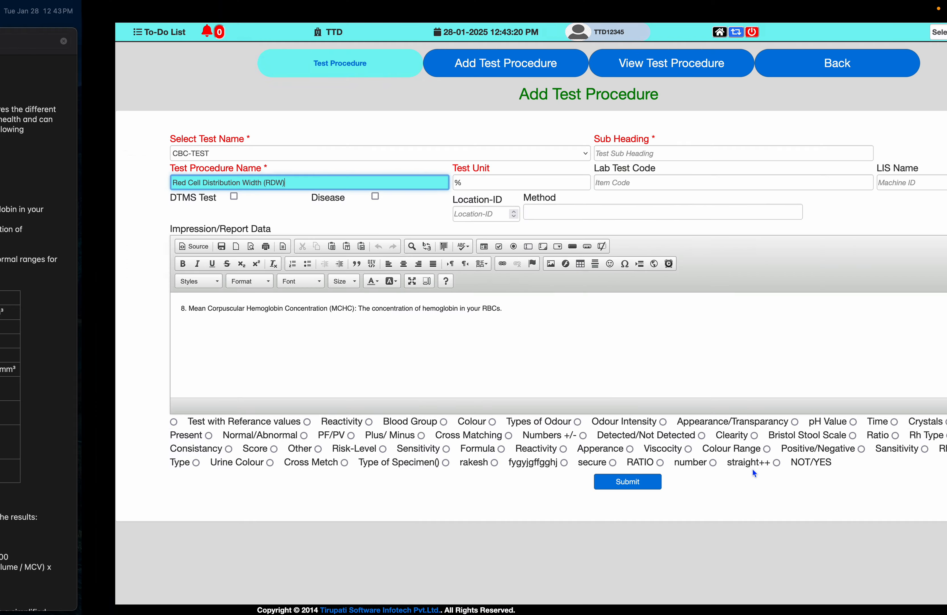
key(Tab)
- Replace the Impression/Report Data with the note's item 9 RDW description and following normal-ranges sentence, beginning "9. Red Cell Distribution Width (RDW)"
key(super+Tab)
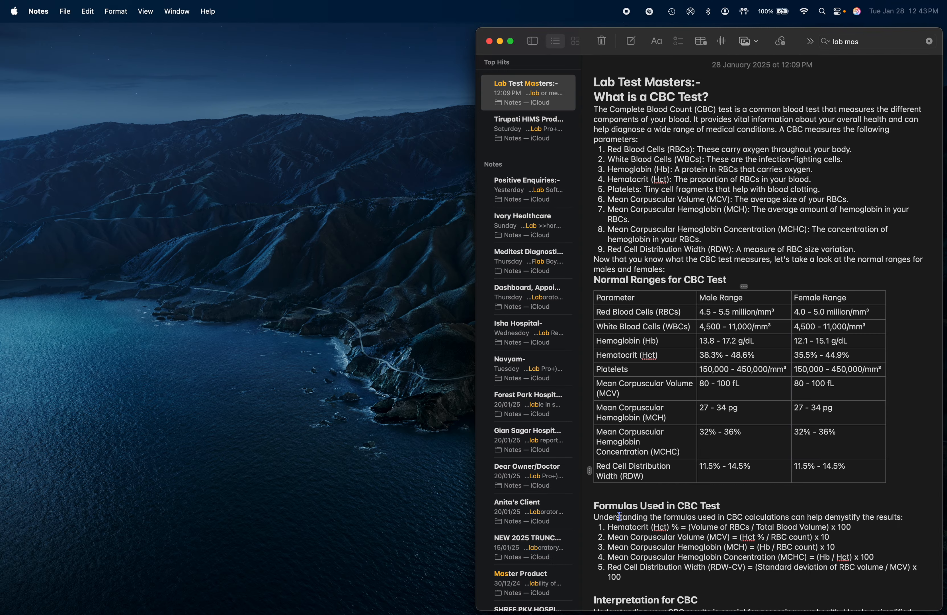
drag(612, 249, 666, 264)
key(super+c)
key(super+Tab)
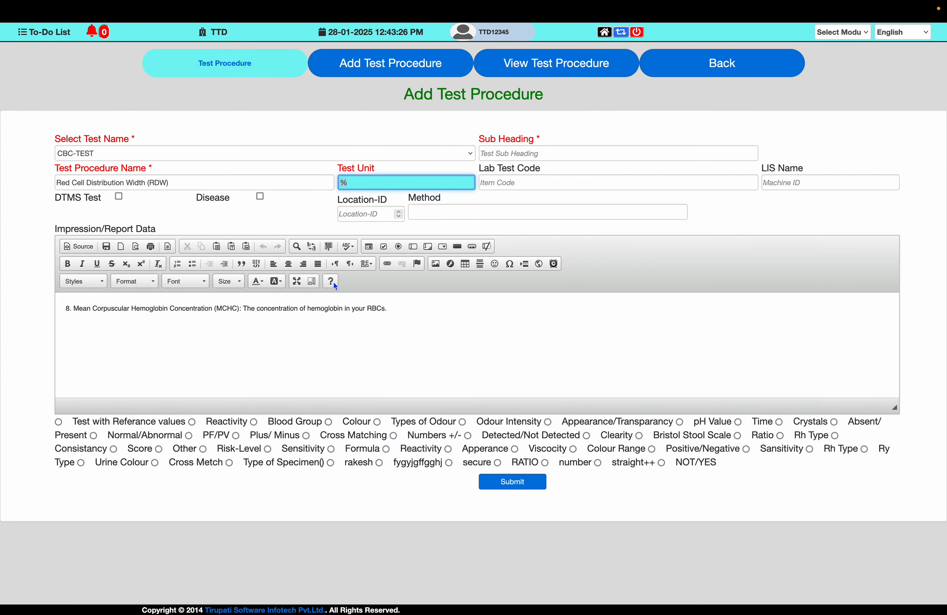
click(311, 304)
key(super+v)
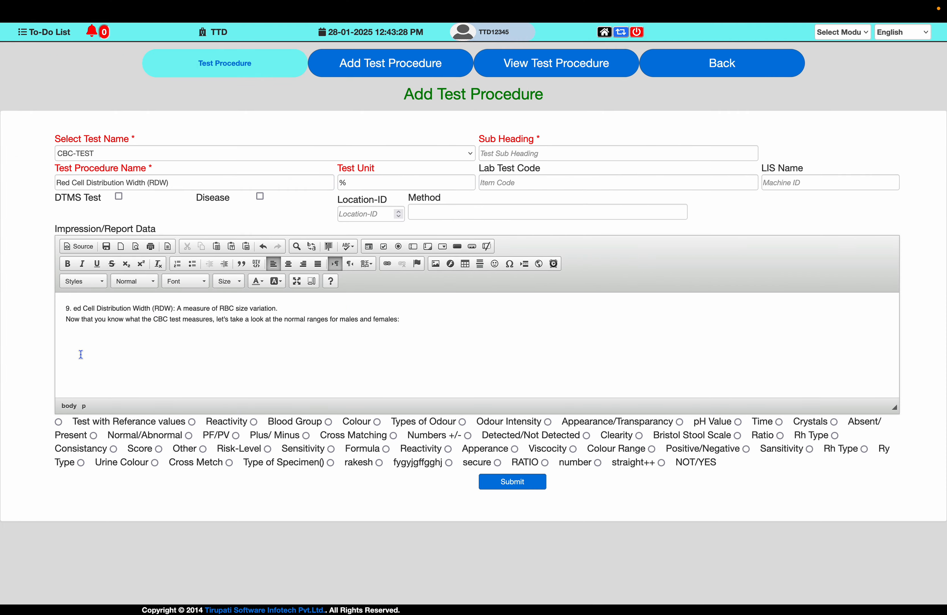
key(BackSpace)
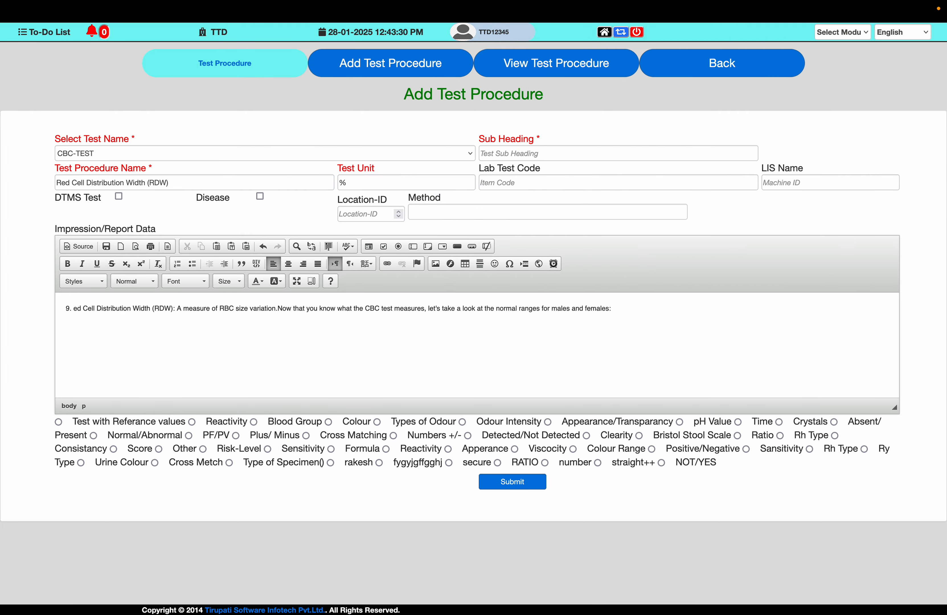
key(ctrl+Left)
key(ctrl+Right)
text(R)
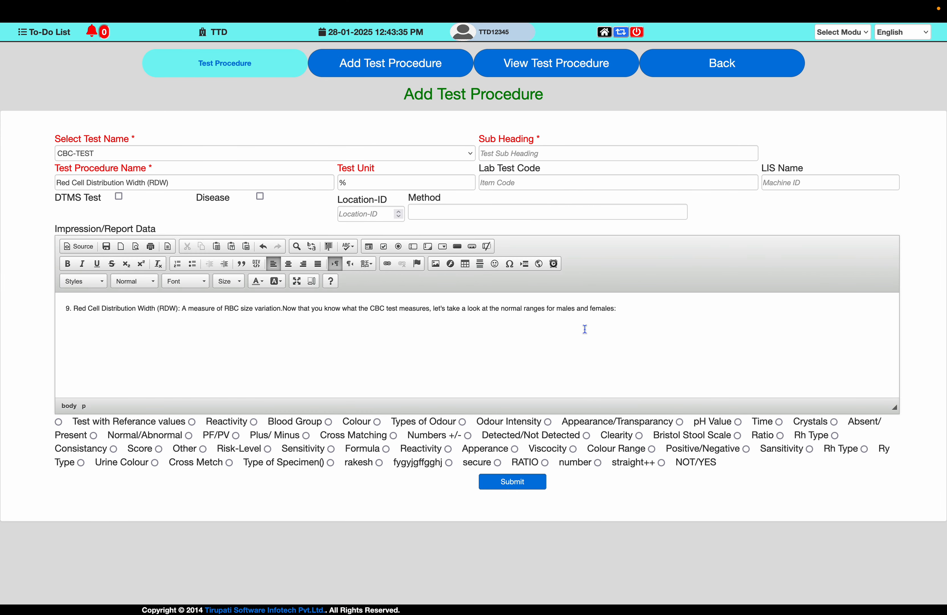
- Add the RDW bullet from the note's Interpretation for CBC section below the description in the Impression/Report Data
key(ctrl+Left)
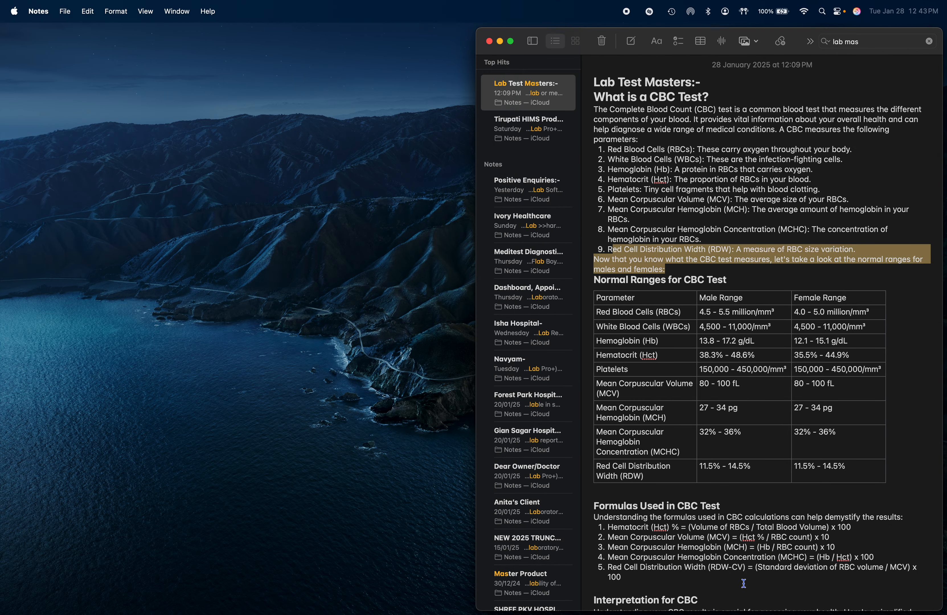
scroll(743, 584, down, 6)
drag(610, 503, 673, 513)
key(super+c)
key(ctrl+Right)
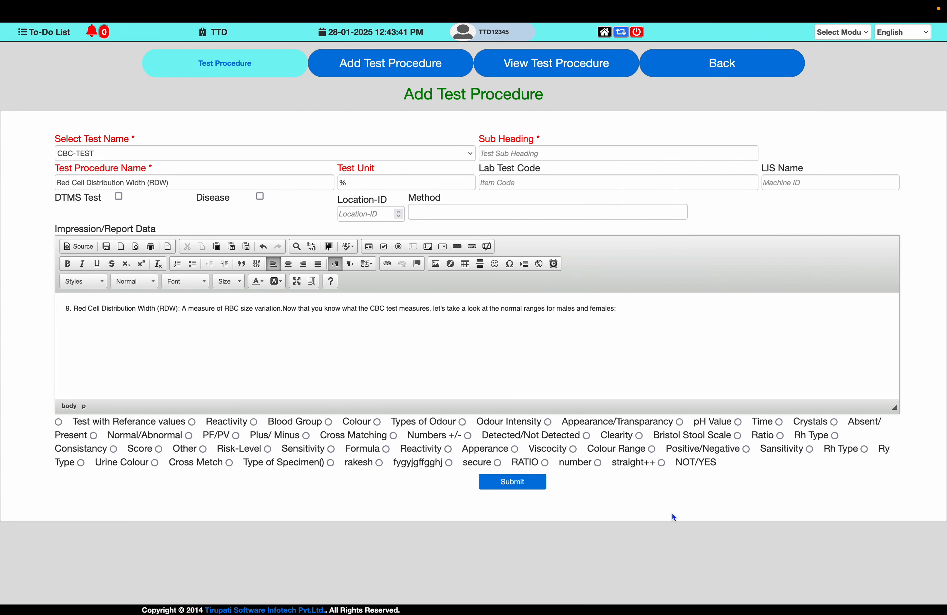
key(super+v)
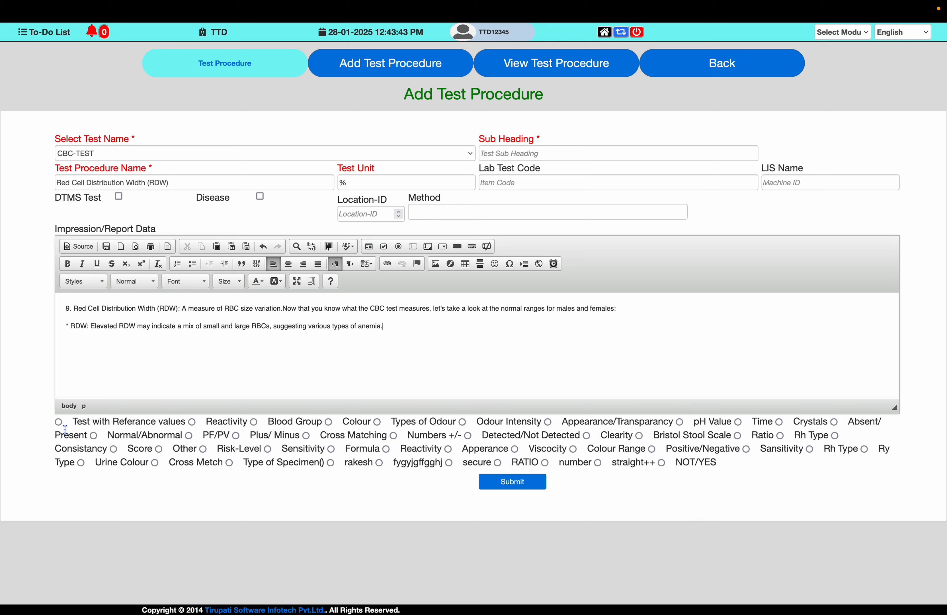
- Enable the test with reference values for RDW and set the male row's From Range to 11.5
click(59, 422)
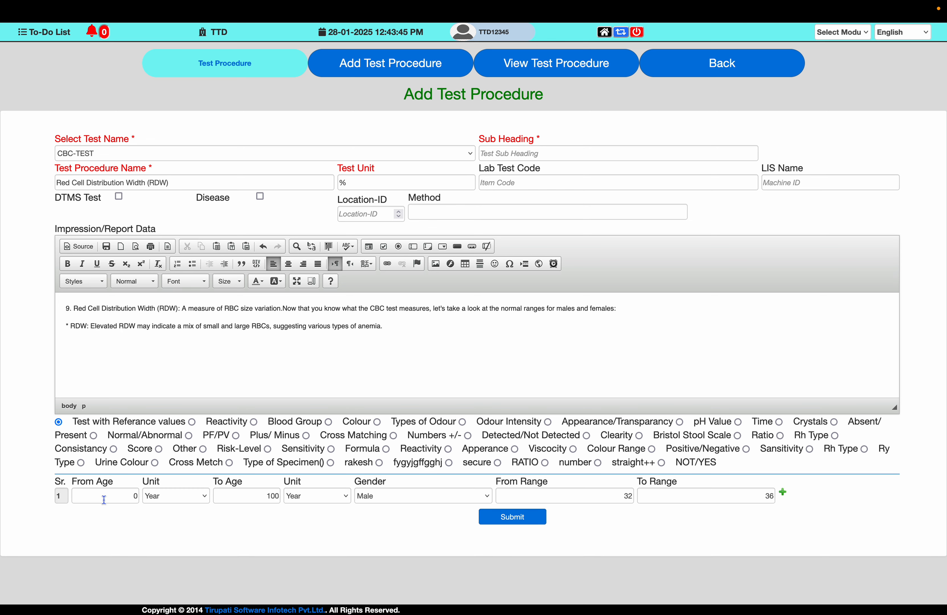
click(99, 495)
key(Tab)
key(Tab)
key(Tab)
key(Tab)
key(Tab)
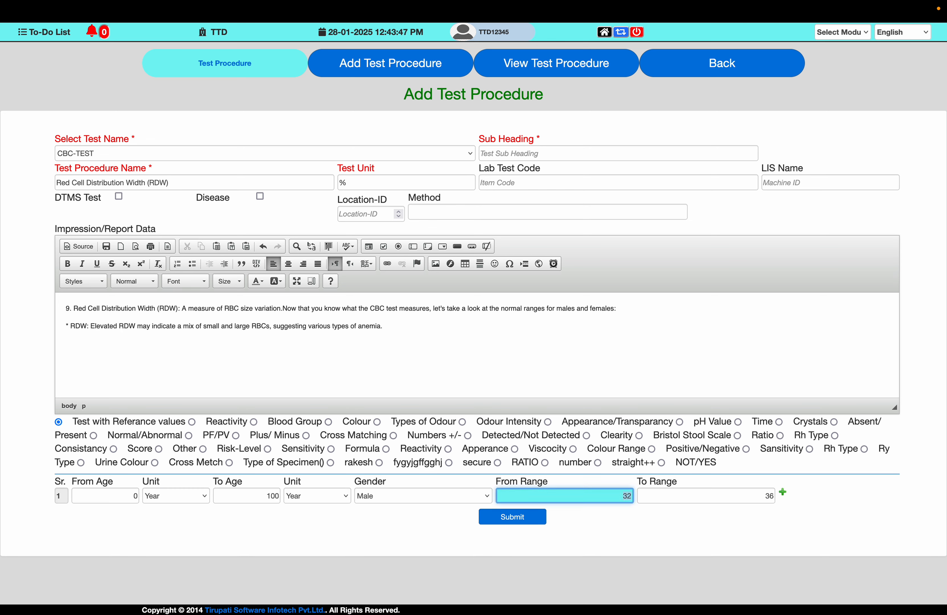
key(ctrl+Left)
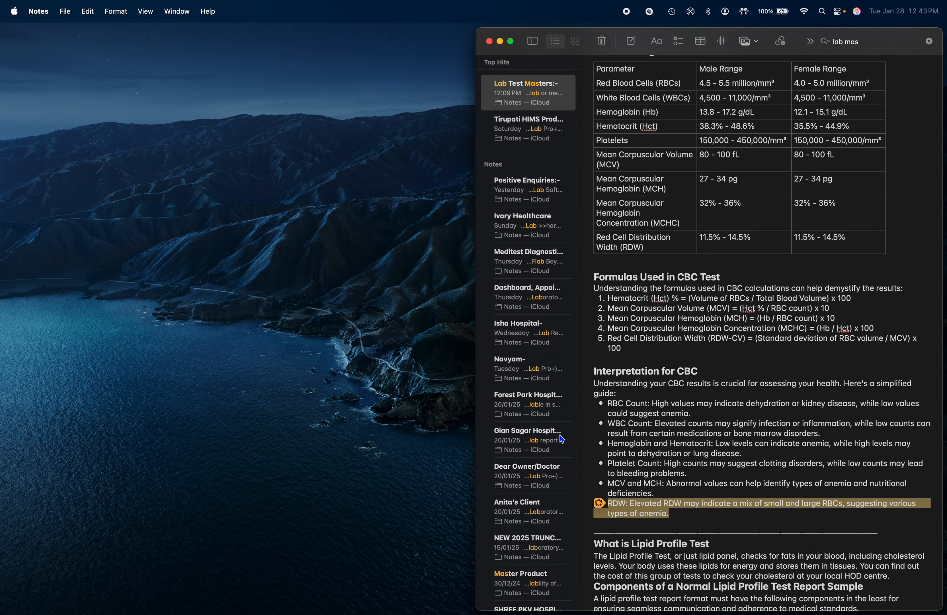
key(ctrl+Right)
text(11)
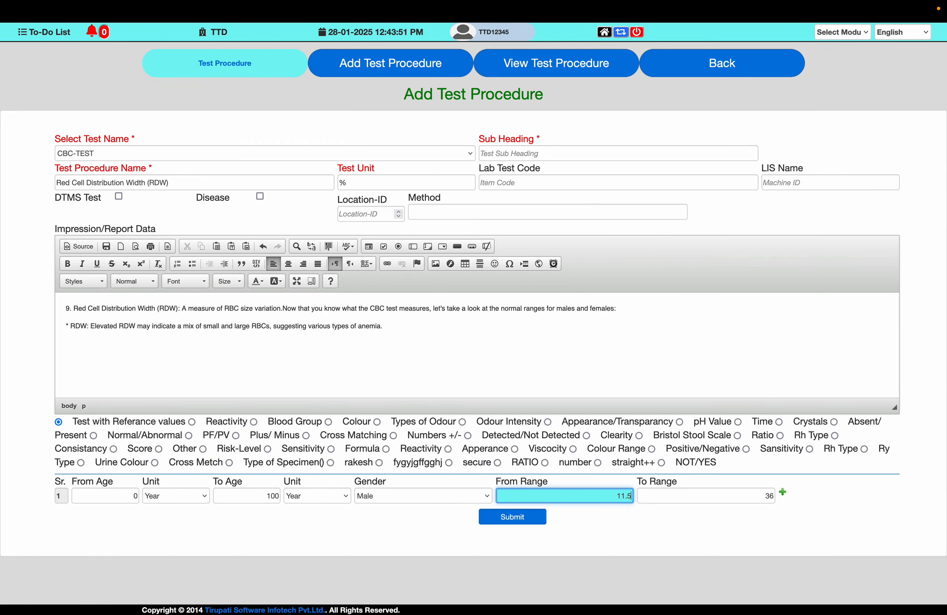
text(.5)
- Set the male row's To Range to 14.5, as in the note, and submit the RDW test procedure
key(Tab)
key(ctrl+Left)
key(ctrl+Right)
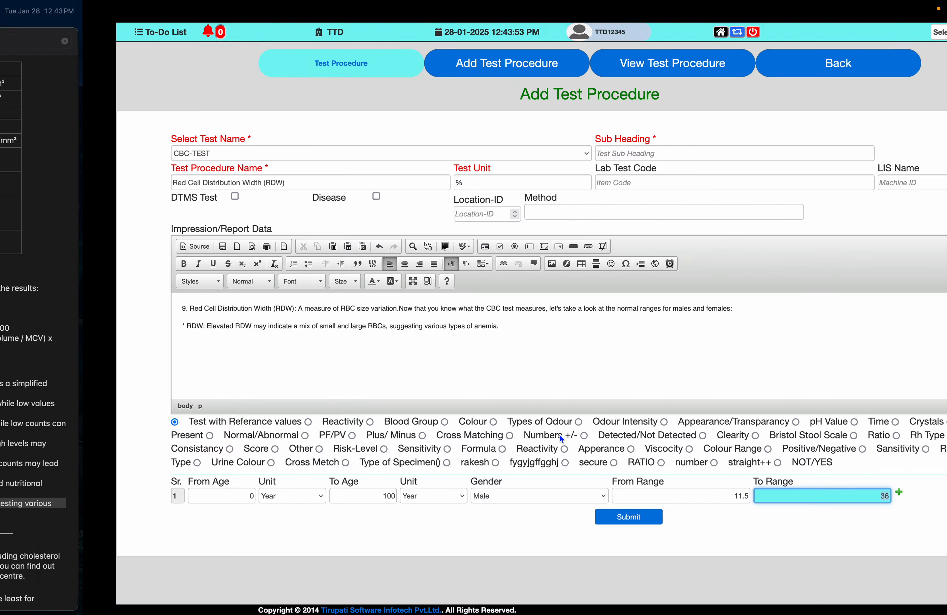
text(14.5)
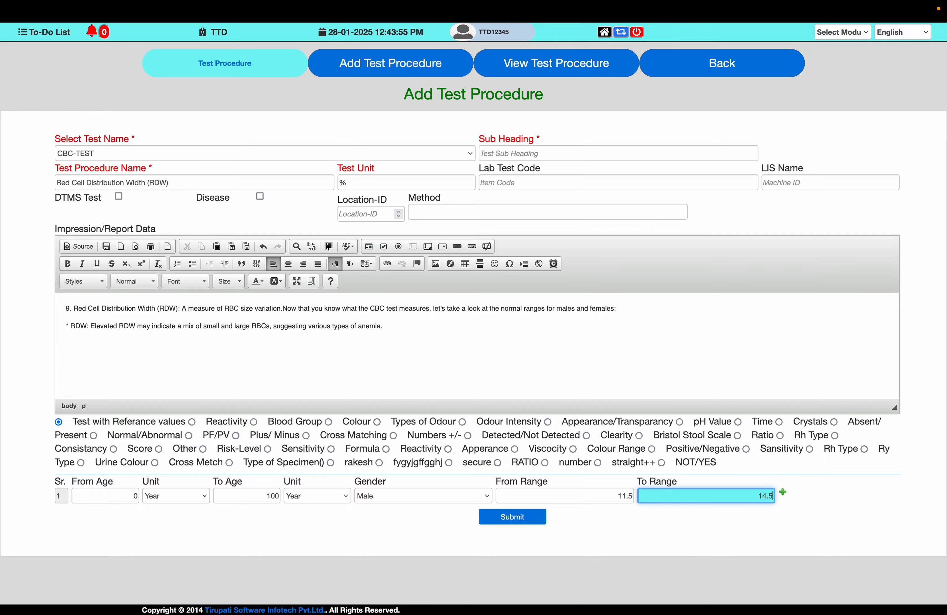
key(ctrl+Left)
key(ctrl+Right)
click(536, 521)
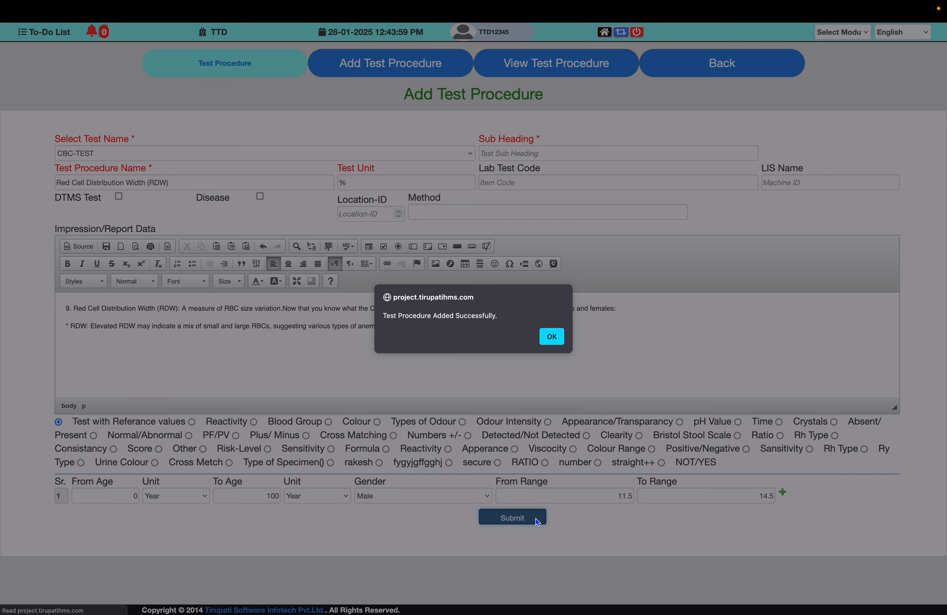
click(551, 339)
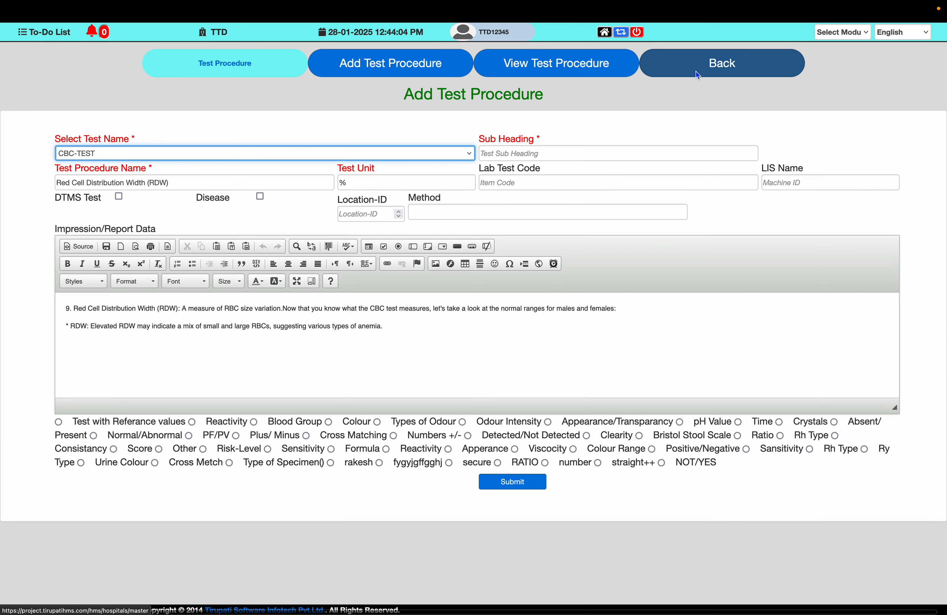
- Open the CBC-TEST procedure details from the refreshed lab-test list and sort them by Procedure ID for review
click(706, 74)
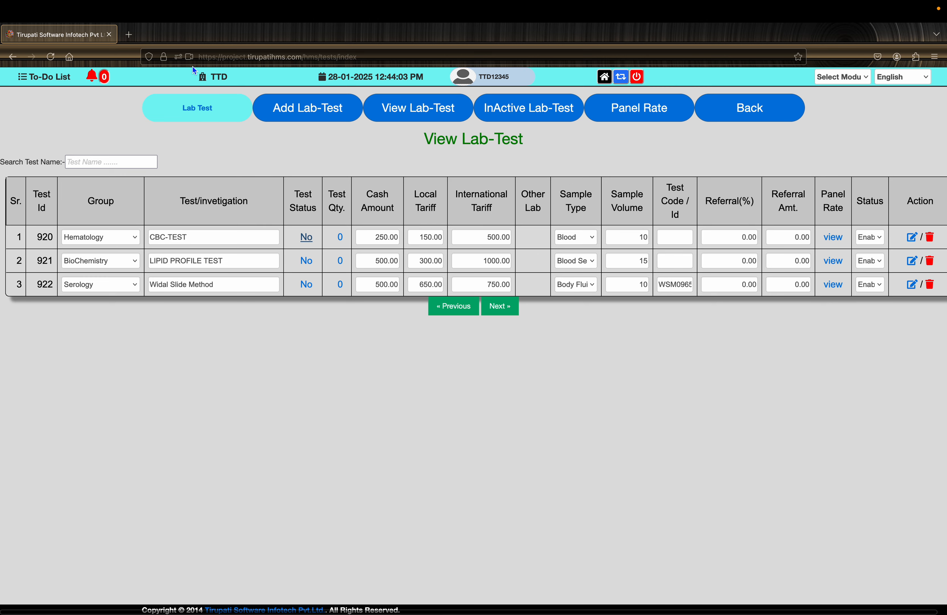
click(50, 56)
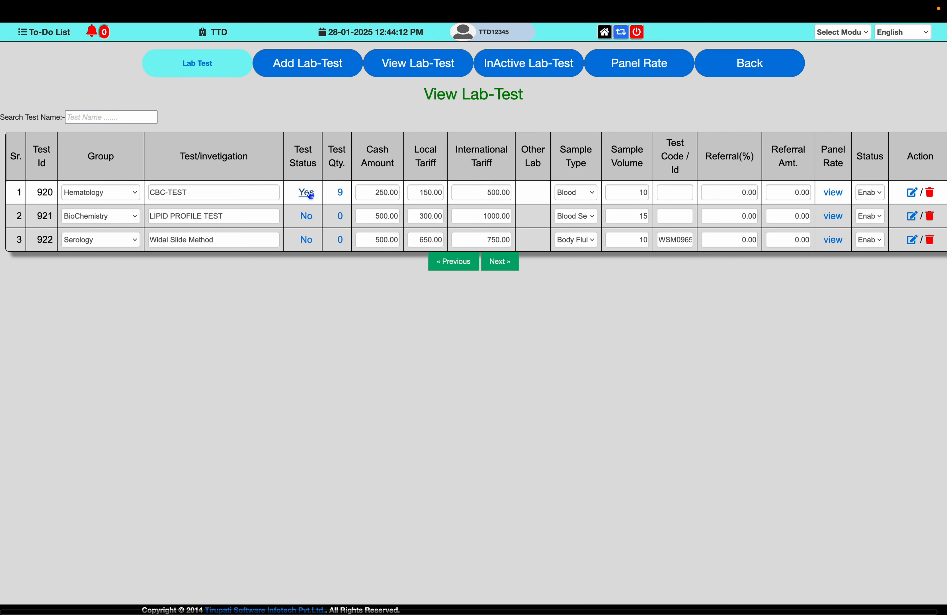
click(340, 194)
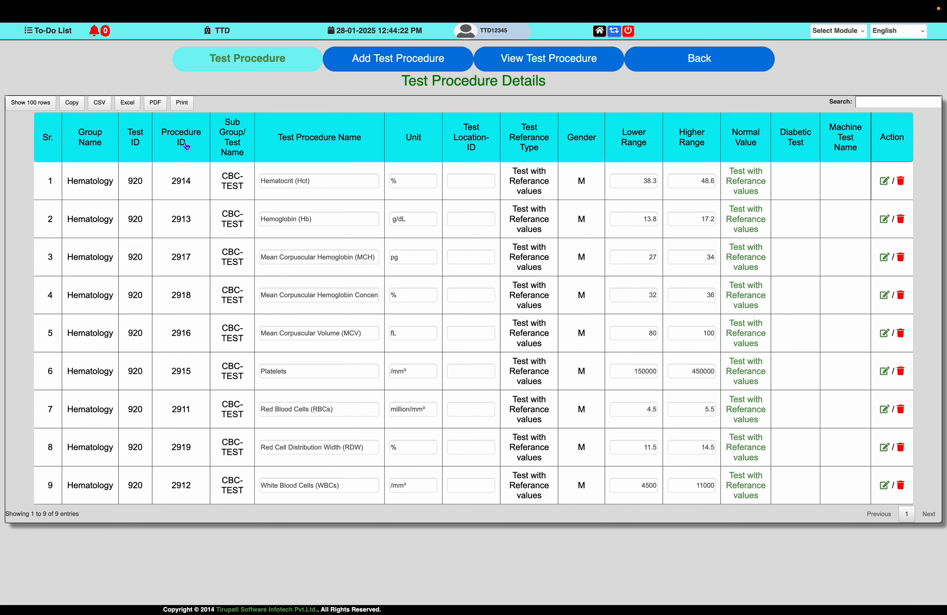
click(185, 146)
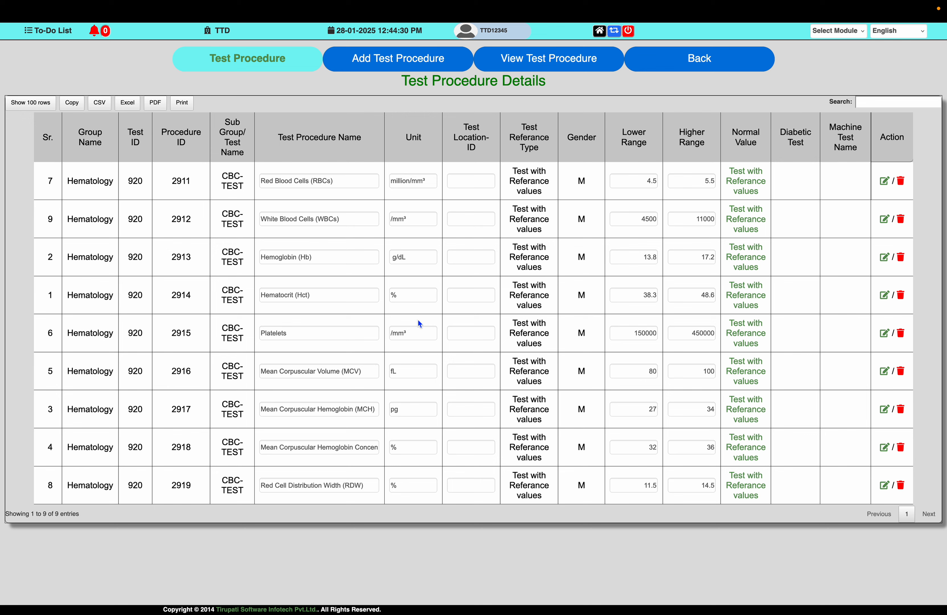
- Return to the master list, find "formul" on the page, and open the Lab Test Formula form
click(708, 66)
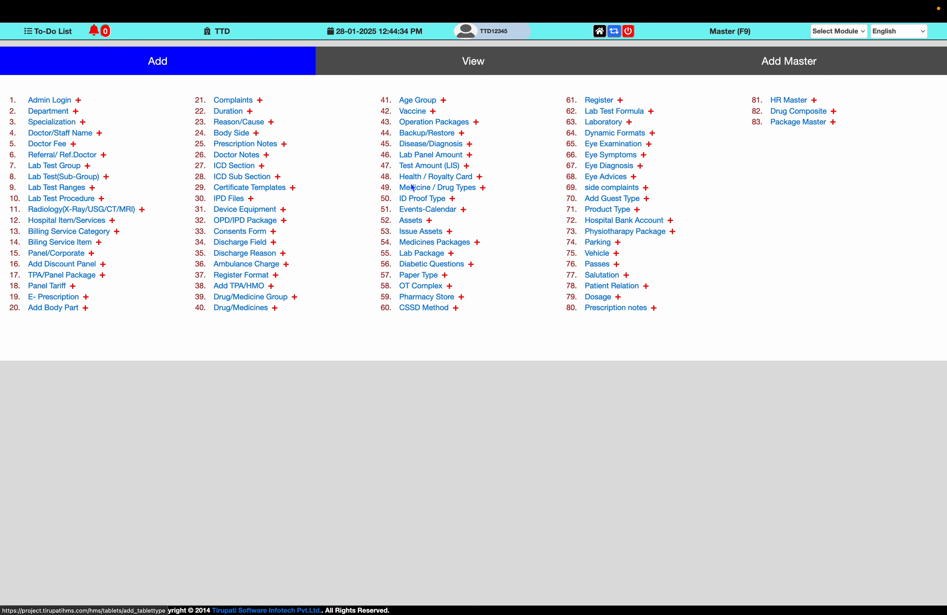
key(super+f)
text(f)
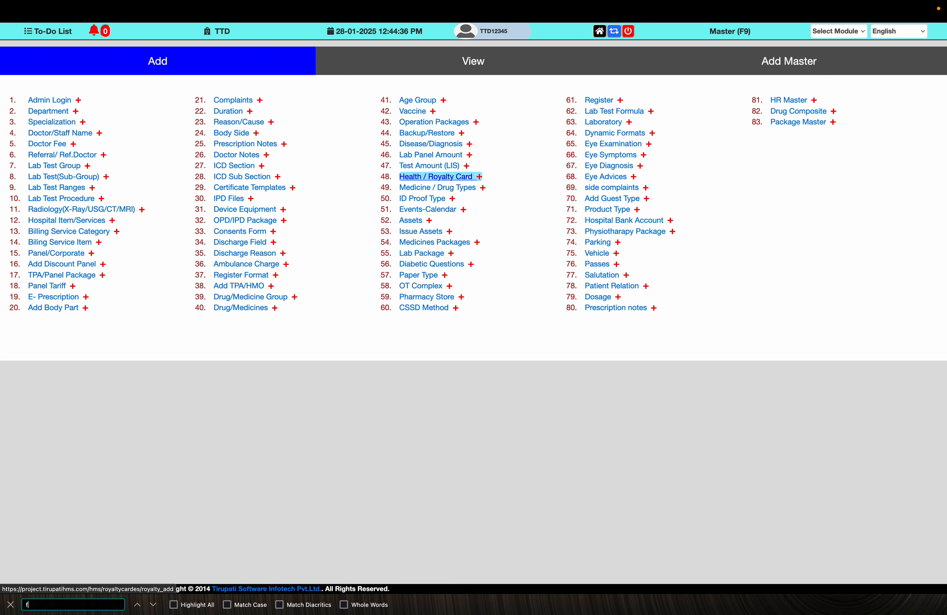
text(ormul)
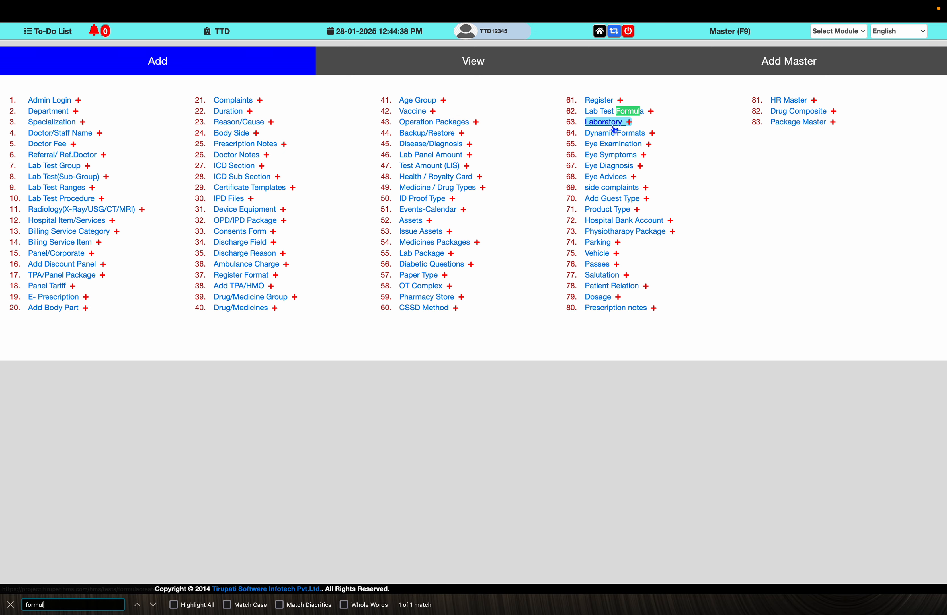
click(615, 111)
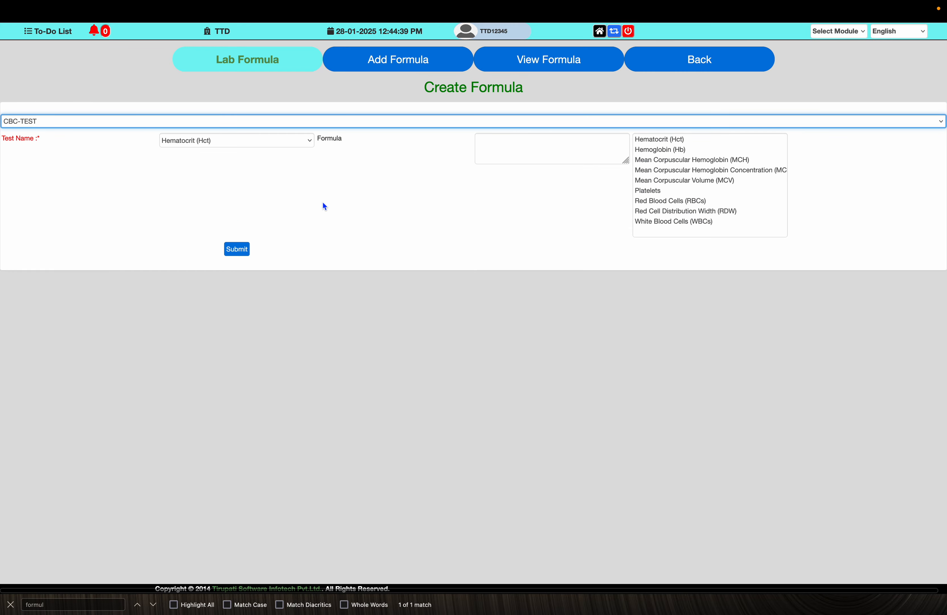
- Select CBC-TEST as the lab test for the new formula
key(super+Tab)
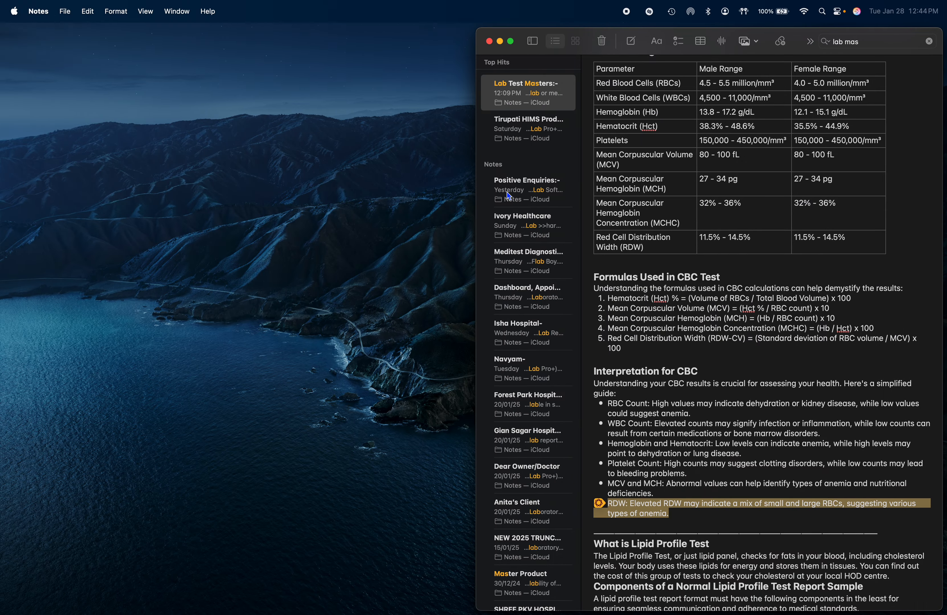
key(super+Tab)
click(222, 121)
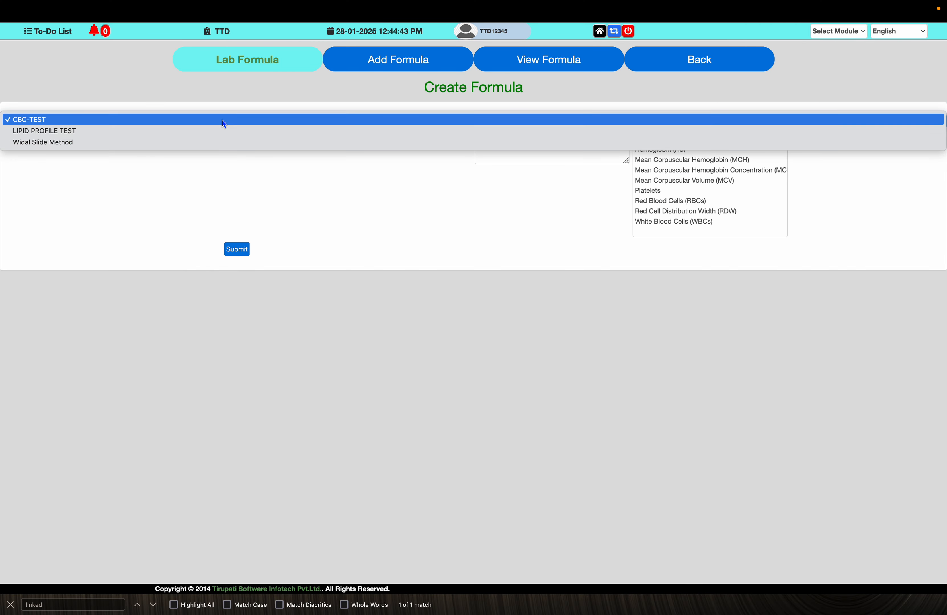
click(222, 119)
- Examine the Hematocrit (Hct) formula in the note's Formulas Used in CBC Test section
key(super+Tab)
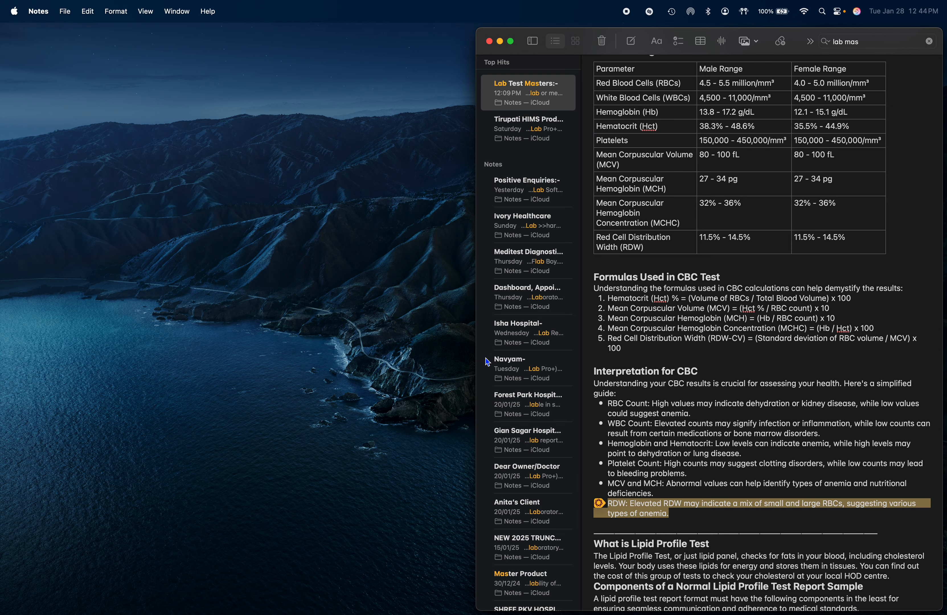
click(670, 391)
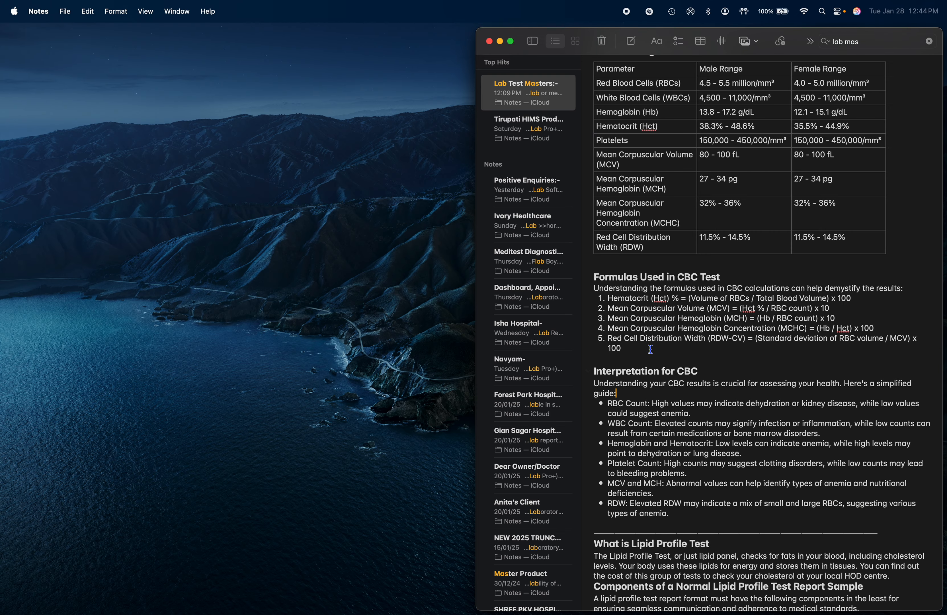
triple_click(643, 298)
click(750, 301)
double_click(737, 298)
double_click(803, 300)
key(super+Tab)
- Keep Hematocrit (Hct) as the test name and build its formula as Red Blood Cells (RBCs) / White Blood Cells (WBCs)
click(271, 142)
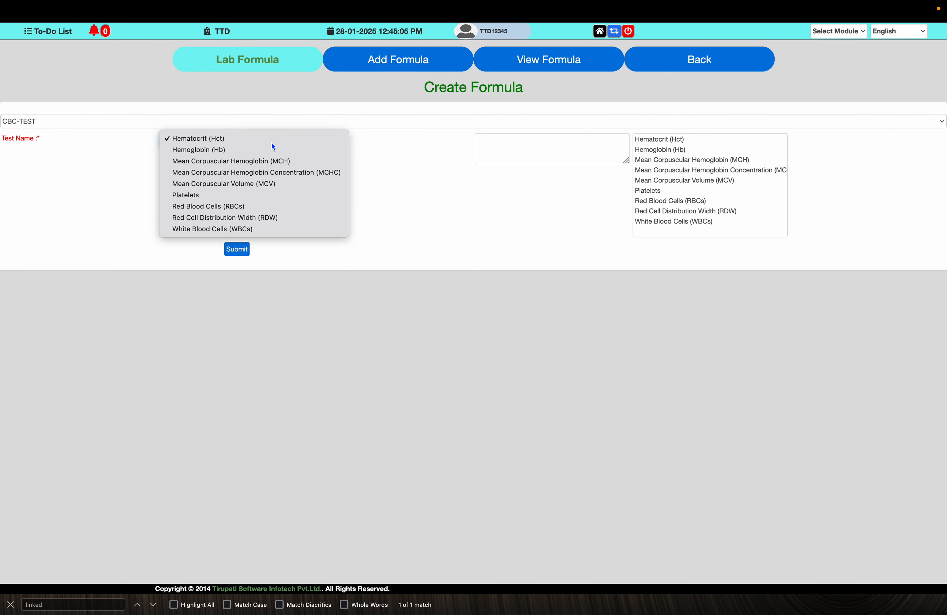
click(272, 143)
click(541, 142)
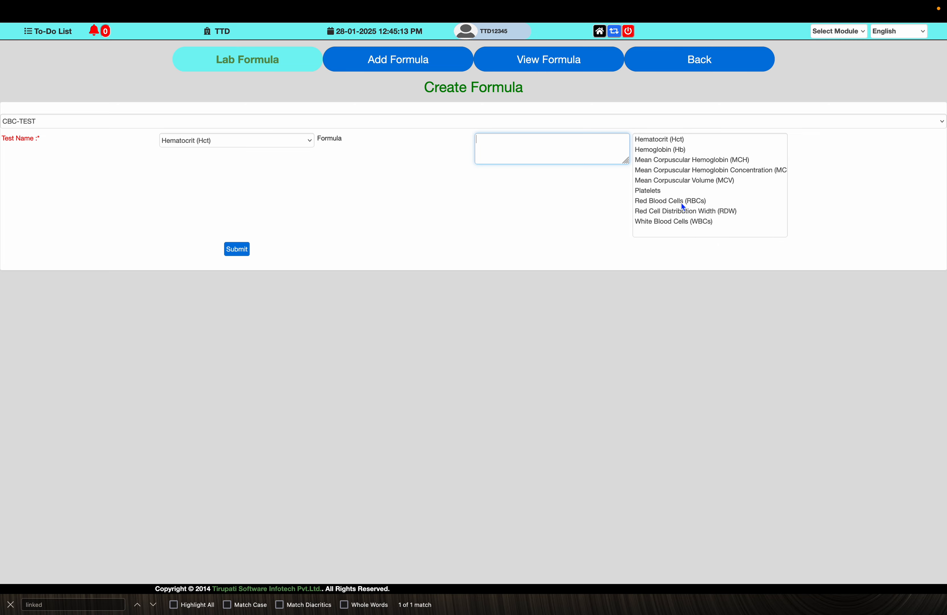
double_click(662, 201)
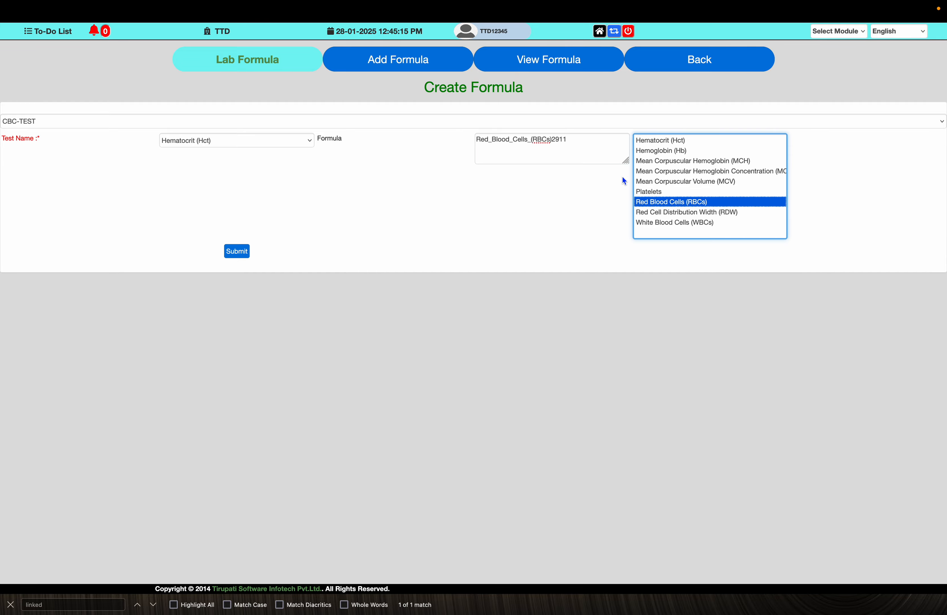
key(ctrl+Left)
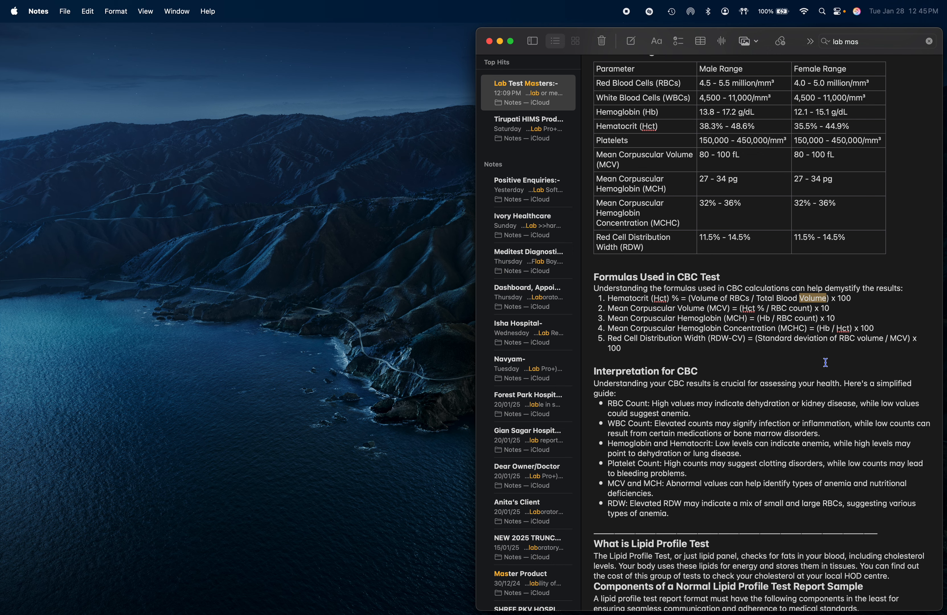
key(ctrl+Right)
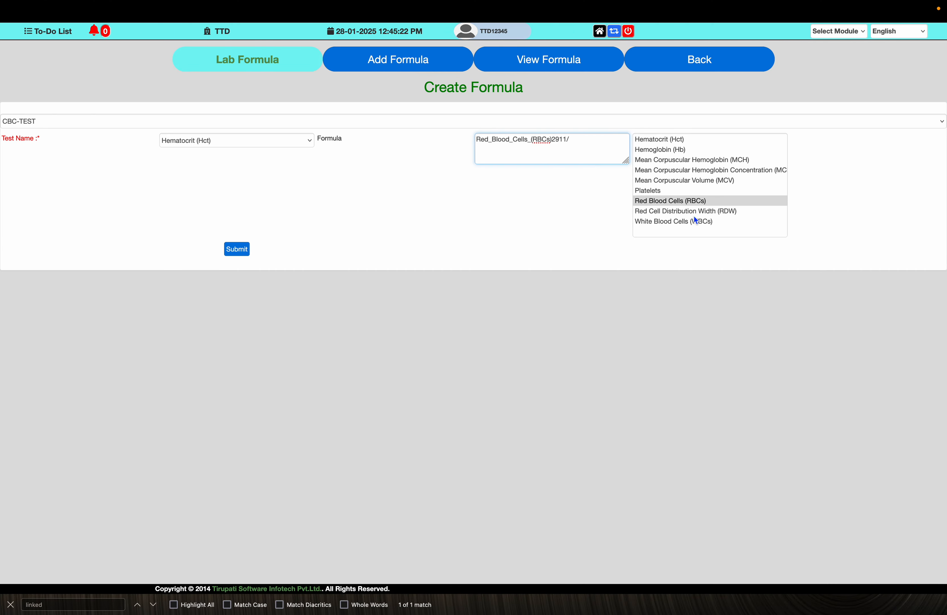
double_click(685, 221)
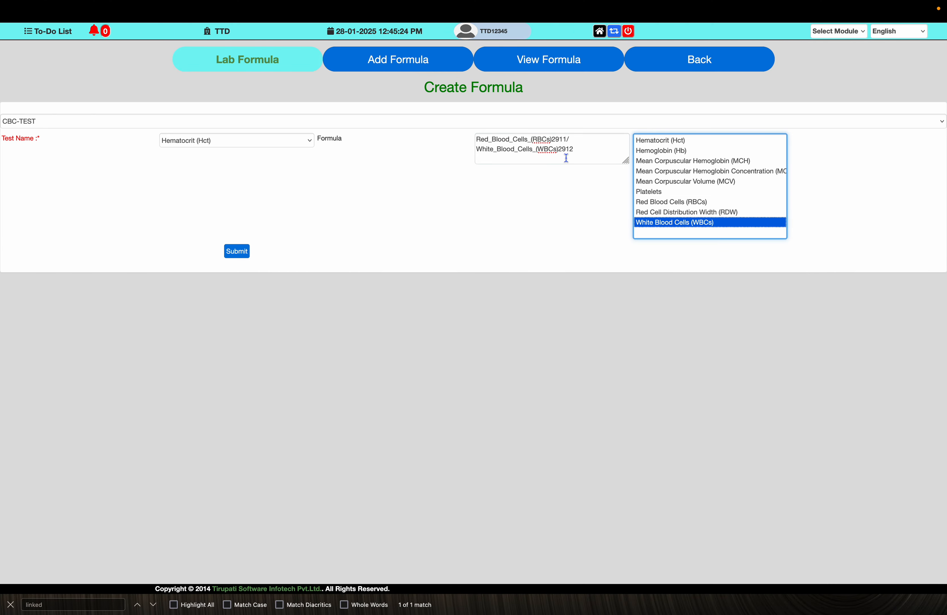
- Enclose the Hematocrit division in parentheses, multiply it by 100, and submit the formula
click(476, 140)
text(()
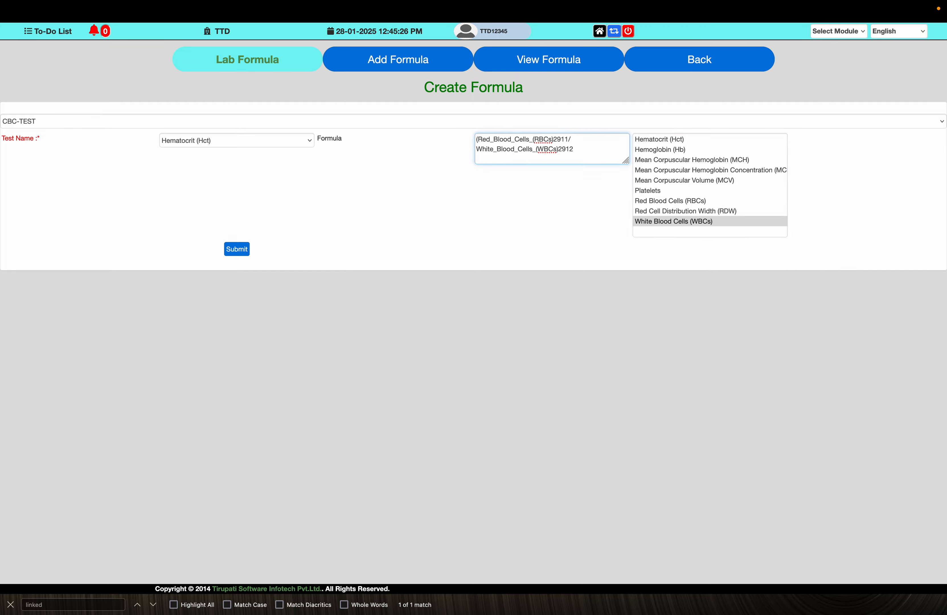
click(577, 152)
text())
key(ctrl+Left)
key(ctrl+Right)
text(*100)
click(245, 255)
key(Return)
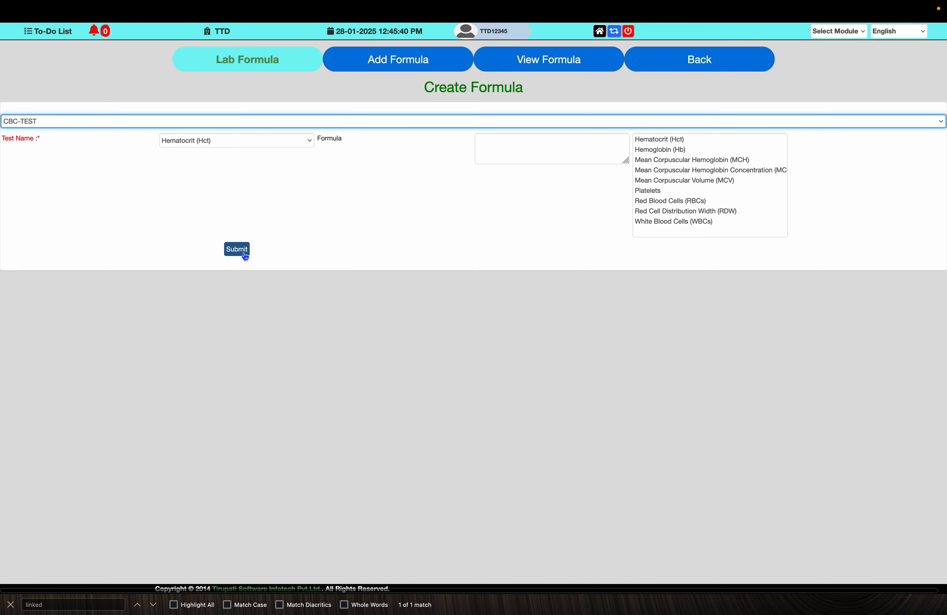
- Check the second formula in the CBC note and select Mean Corpuscular Volume (MCV) as the test name in the formula form
key(super+Tab)
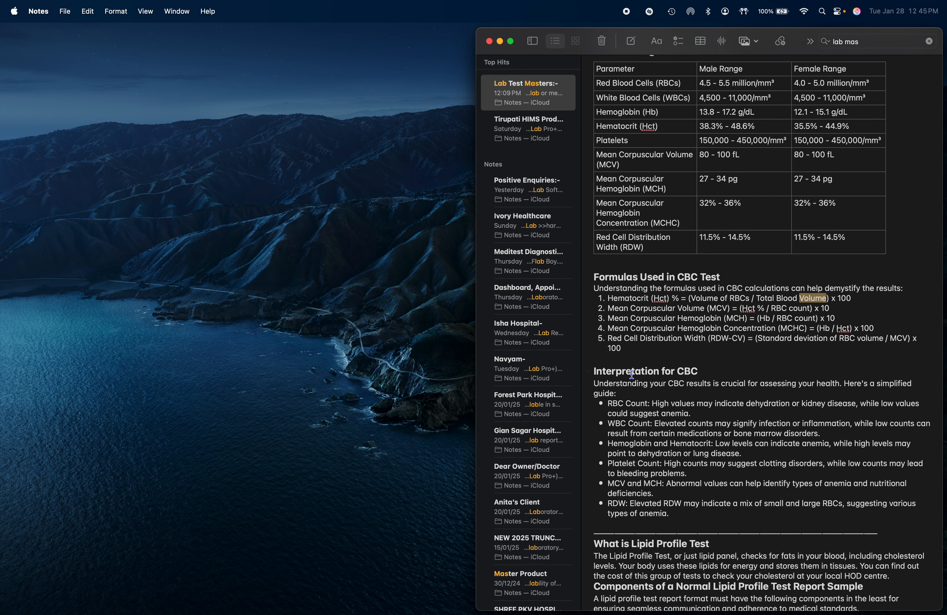
double_click(664, 312)
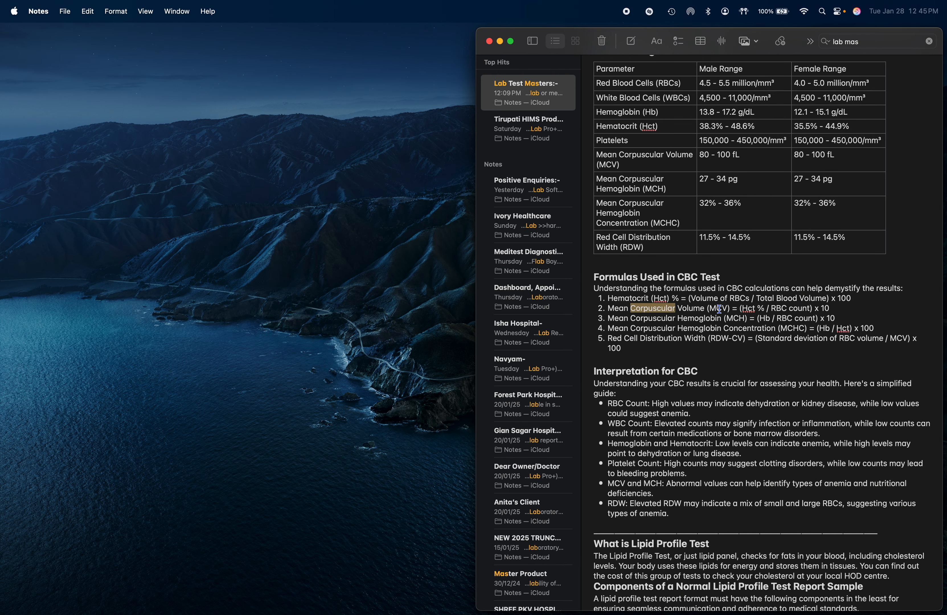
click(721, 309)
key(ctrl+Right)
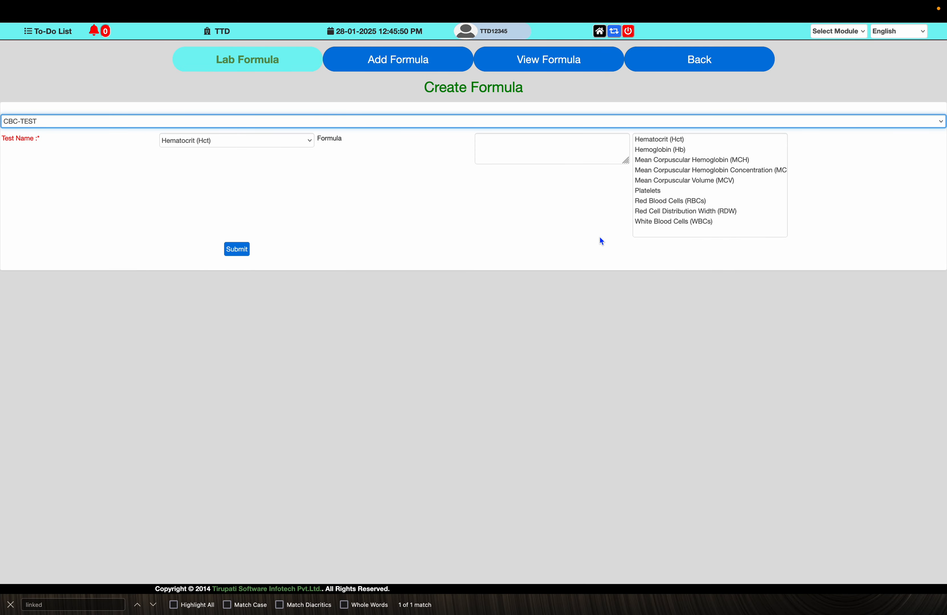
key(ctrl+Left)
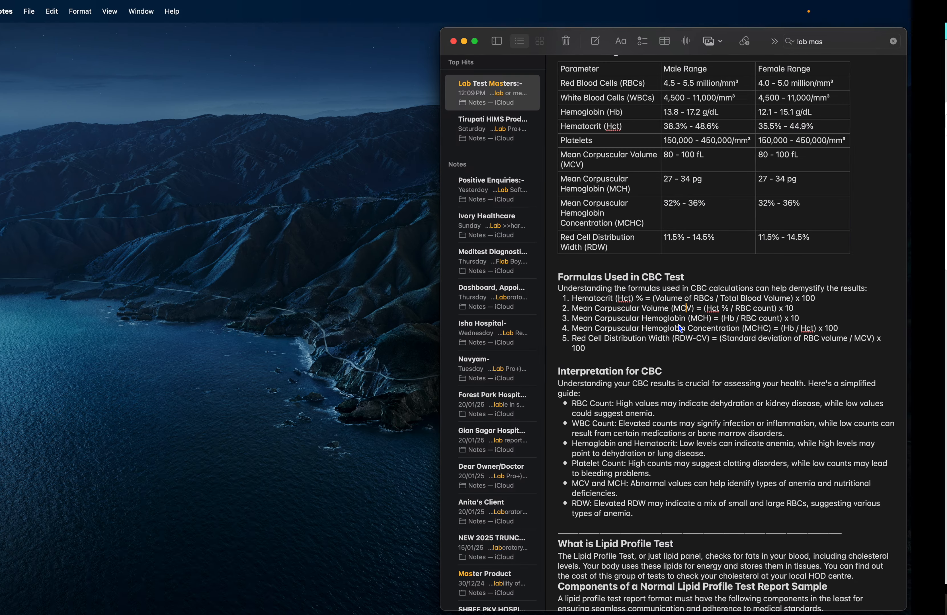
key(ctrl+Right)
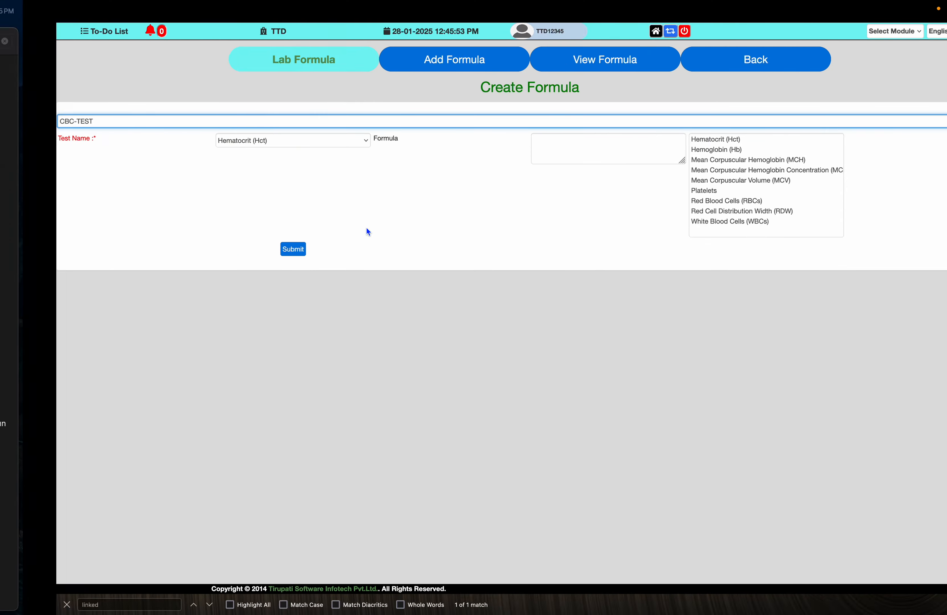
click(284, 141)
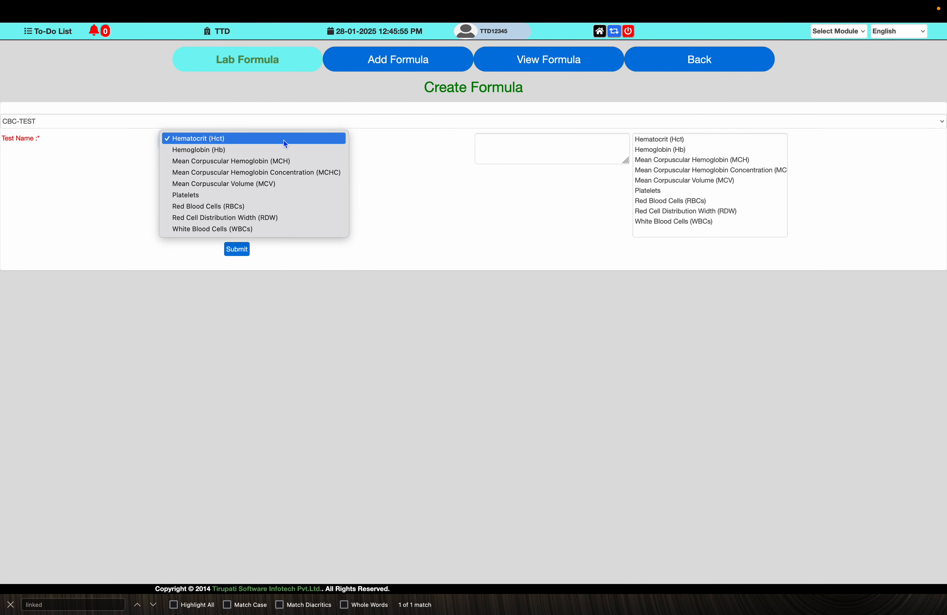
click(281, 183)
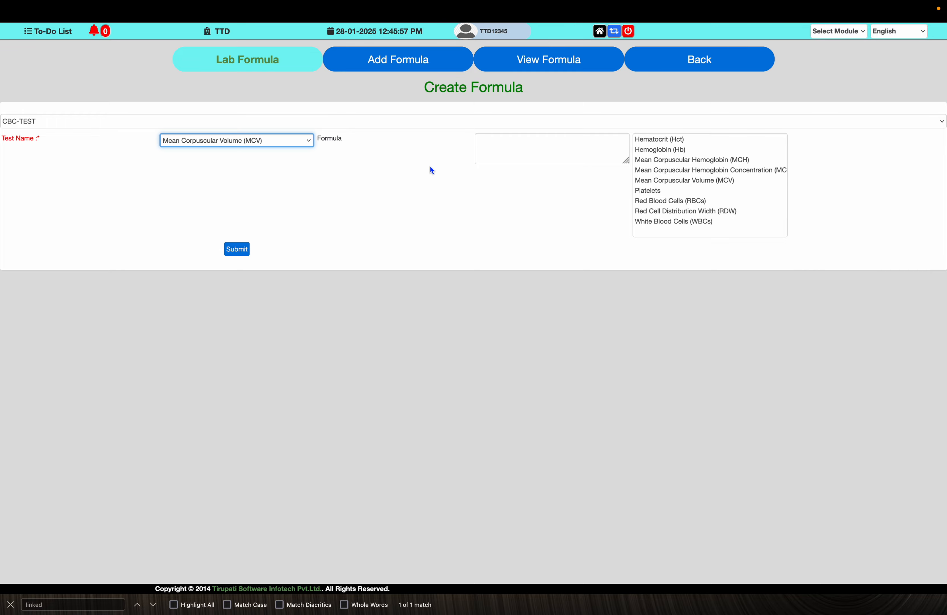
- Begin the Mean Corpuscular Volume formula with a pair of parentheses, checking its terms against the note
click(494, 140)
text(()
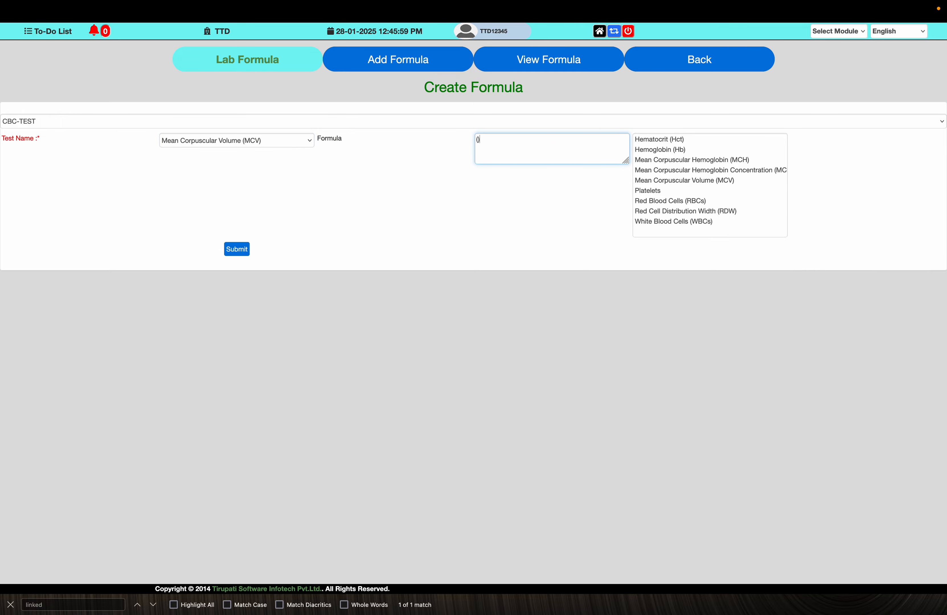
key(ctrl+Left)
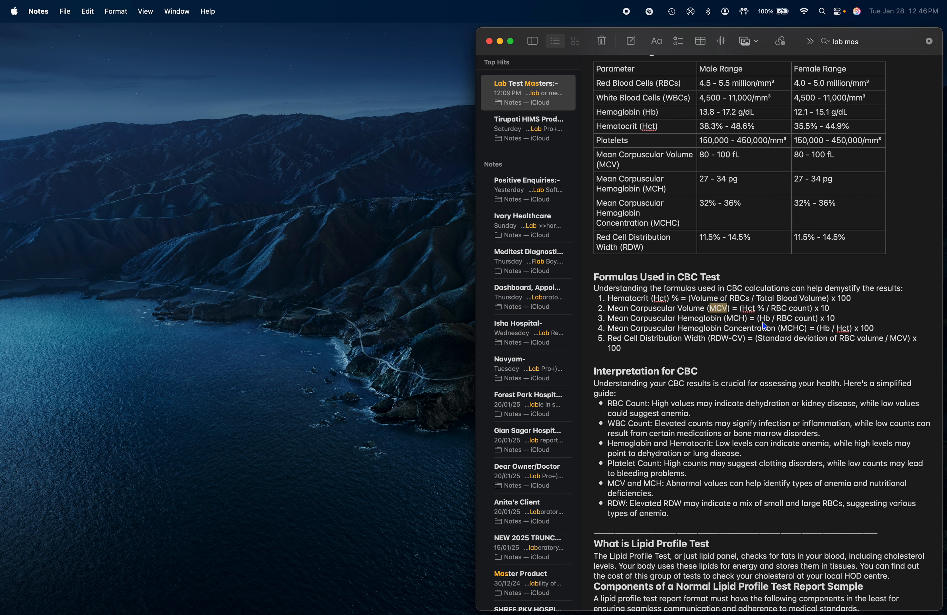
key(ctrl+Right)
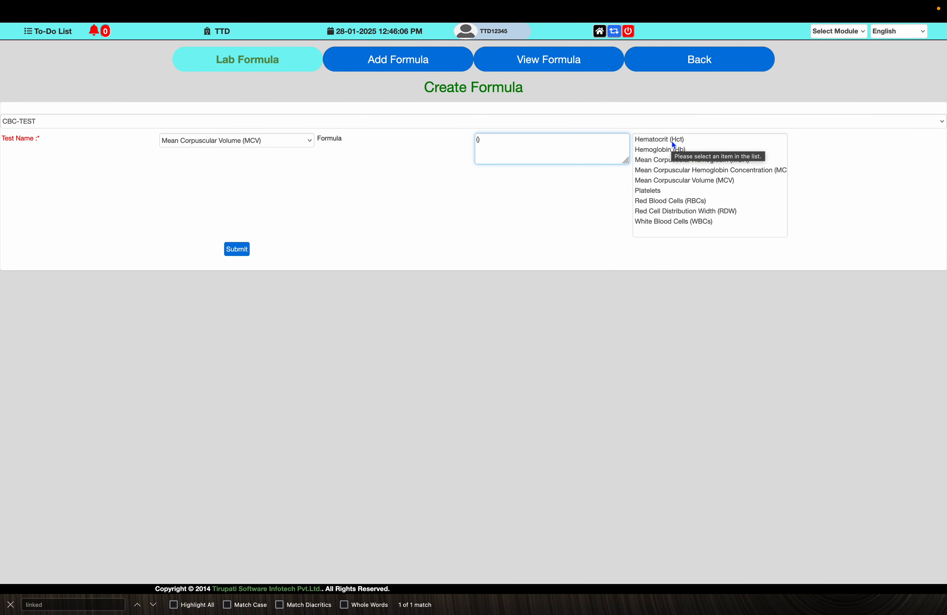
key(ctrl+Left)
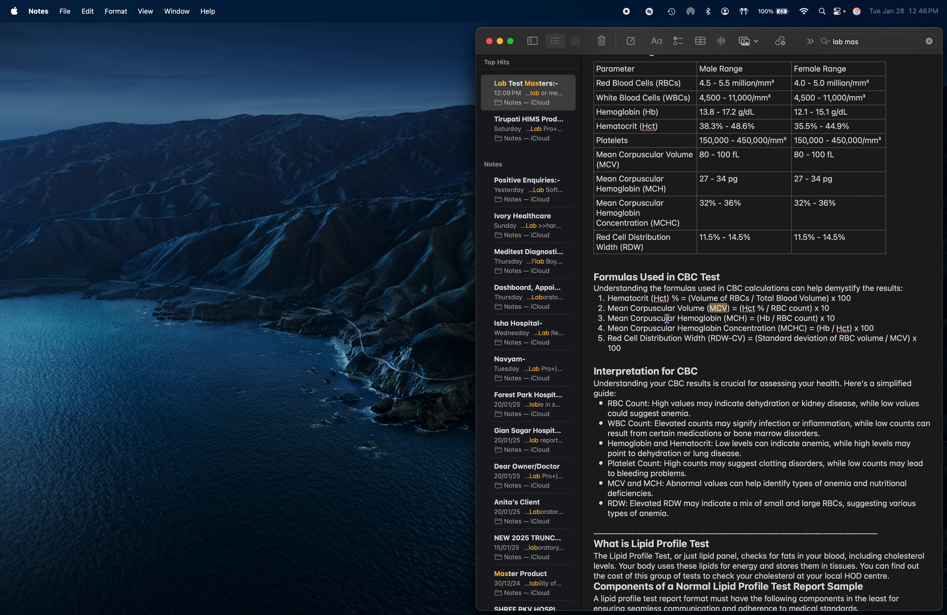
- Complete the Mean Corpuscular Volume division as Hematocrit (Hct) / Red Blood Cells (RBCs) enclosed in one pair of parentheses, checking the note
key(ctrl+Right)
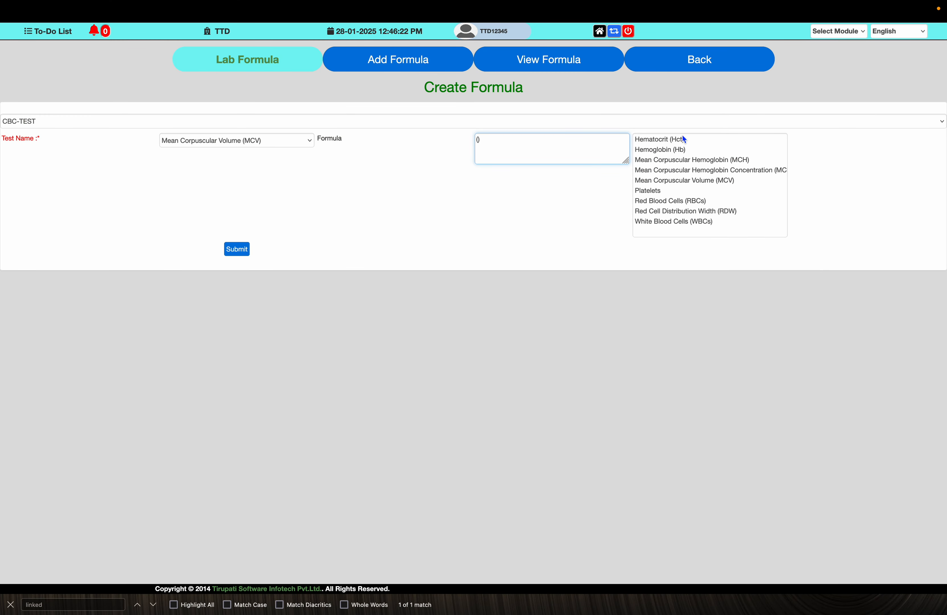
click(680, 138)
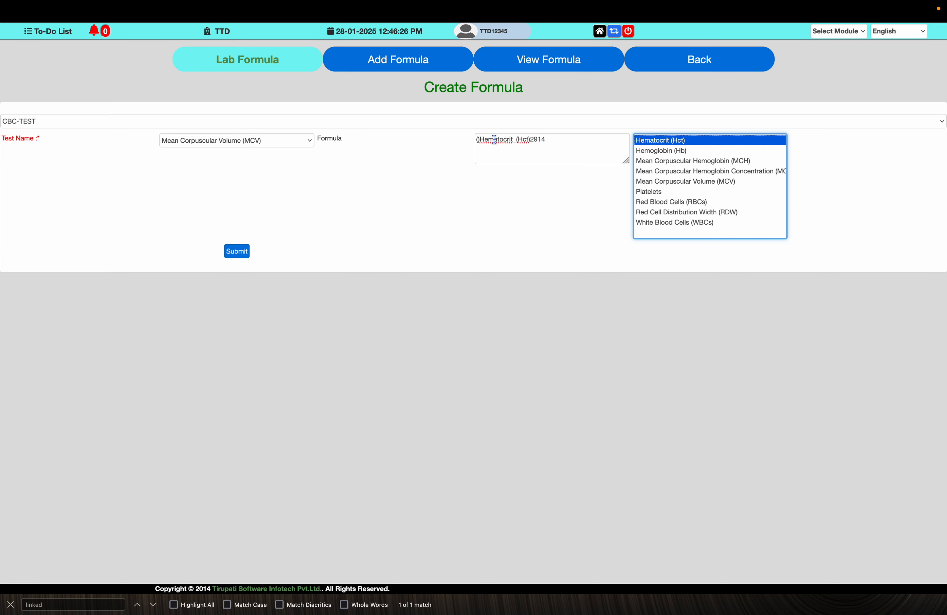
click(484, 140)
key(BackSpace)
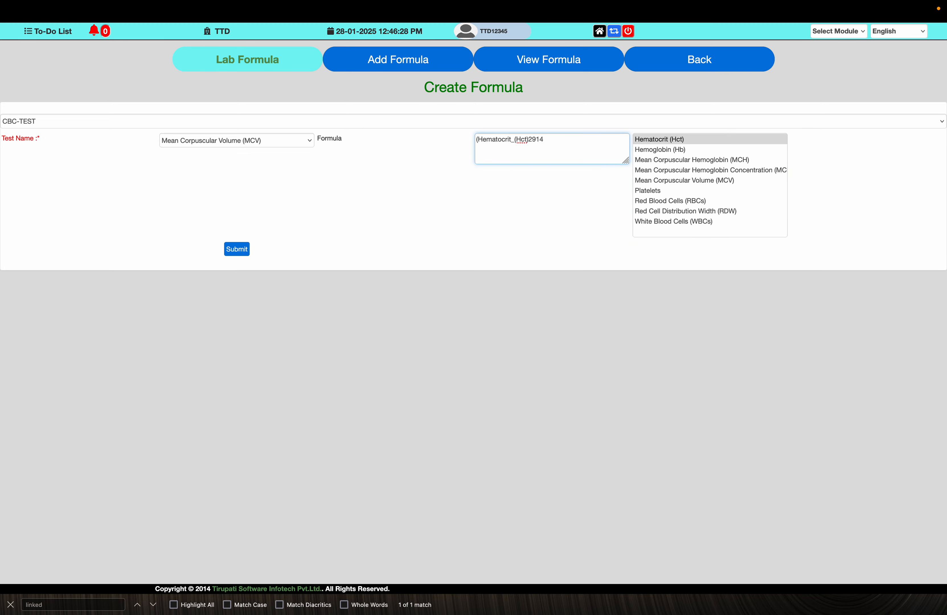
click(516, 139)
key(ctrl+Left)
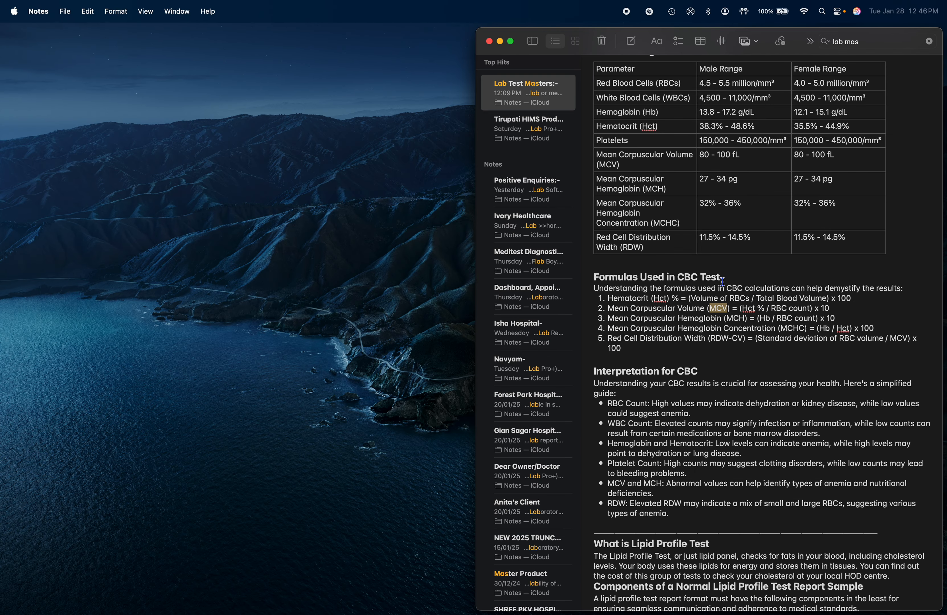
key(ctrl+Right)
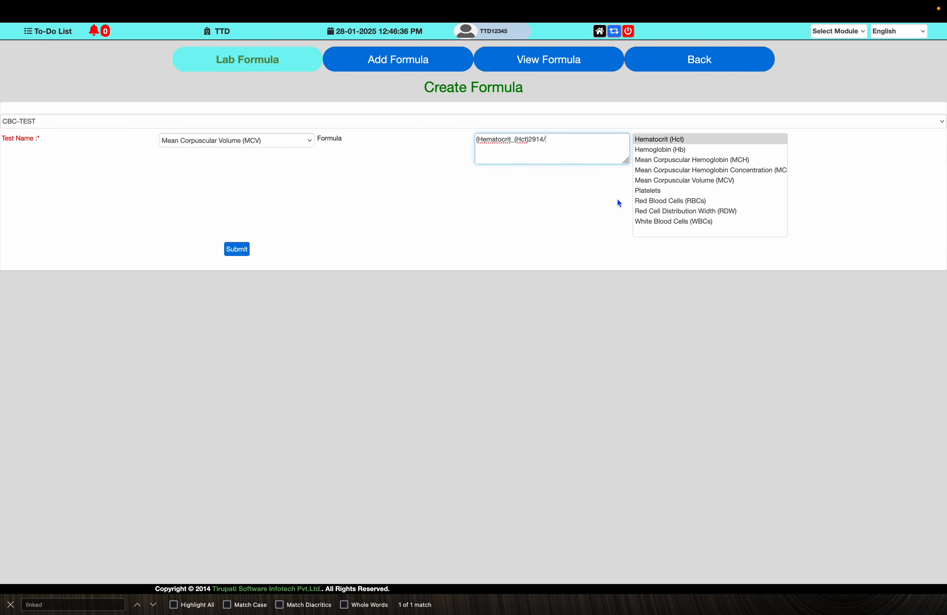
click(672, 203)
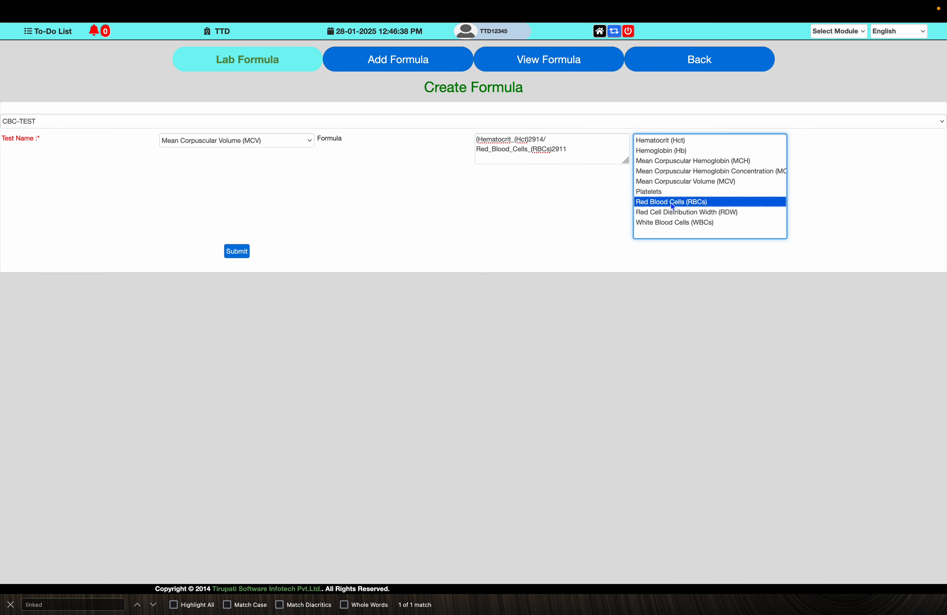
click(578, 154)
text(/)
text())
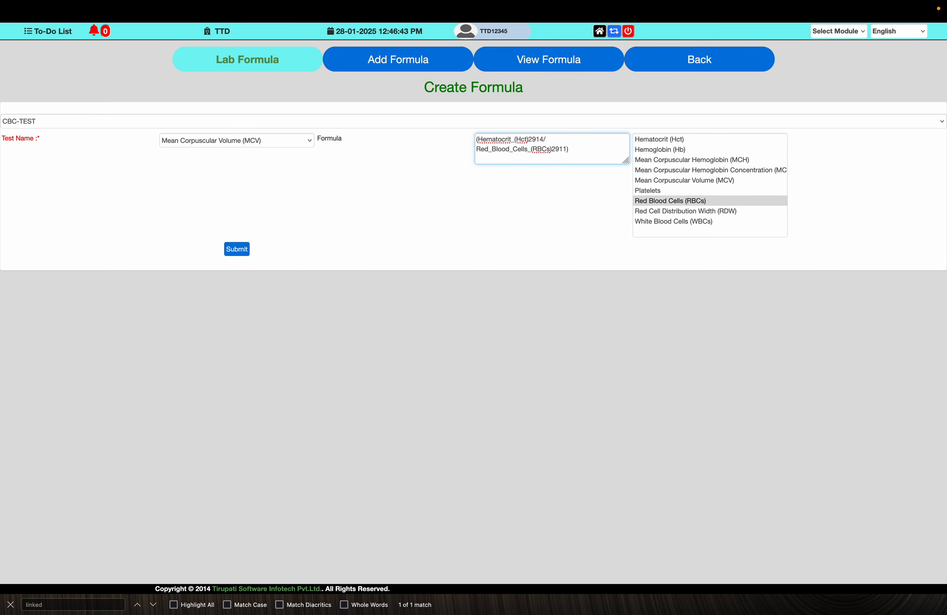
text(*10)
- Multiply the Mean Corpuscular Volume division by 10, check it against the note, and submit the formula
key(ctrl+Left)
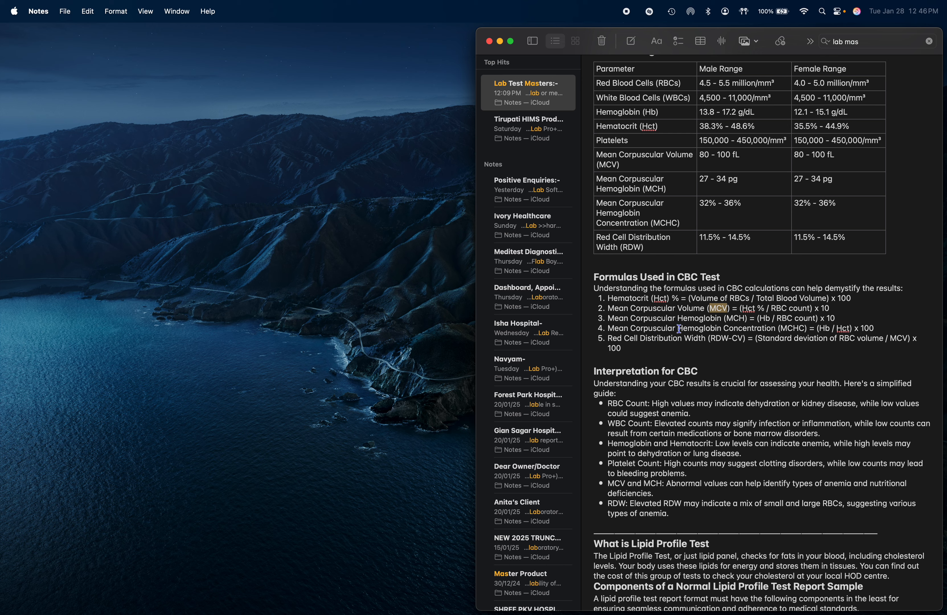
key(ctrl+Right)
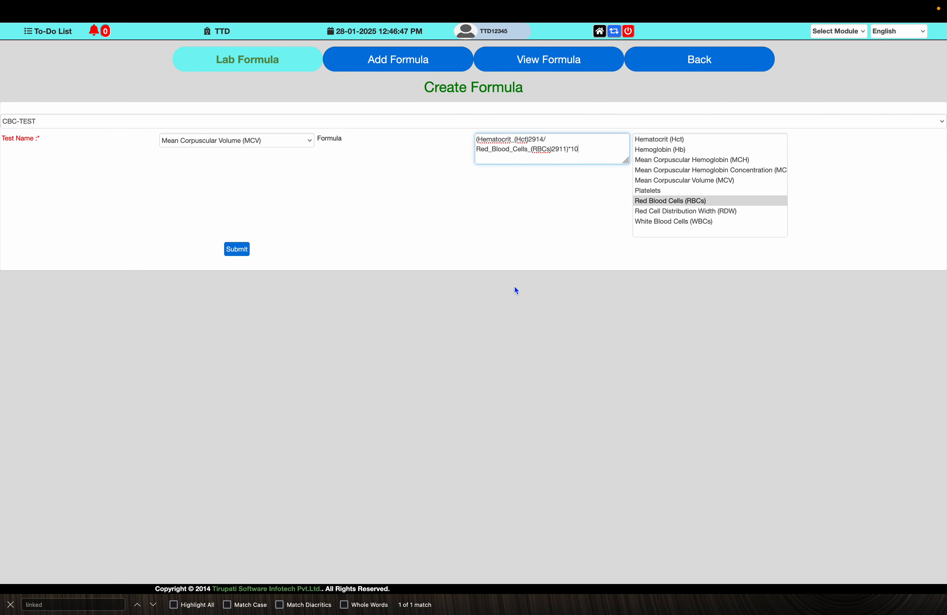
click(238, 250)
click(553, 326)
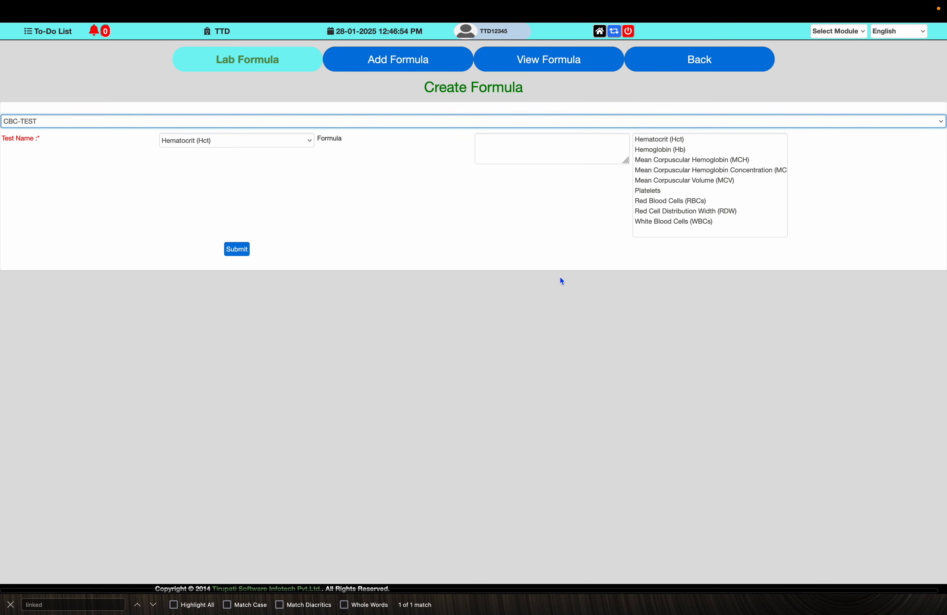
- In the lab test procedure list, rename the Hematocrit procedure as Hematocrit % (Hct) and sort the list by Procedure ID
click(675, 64)
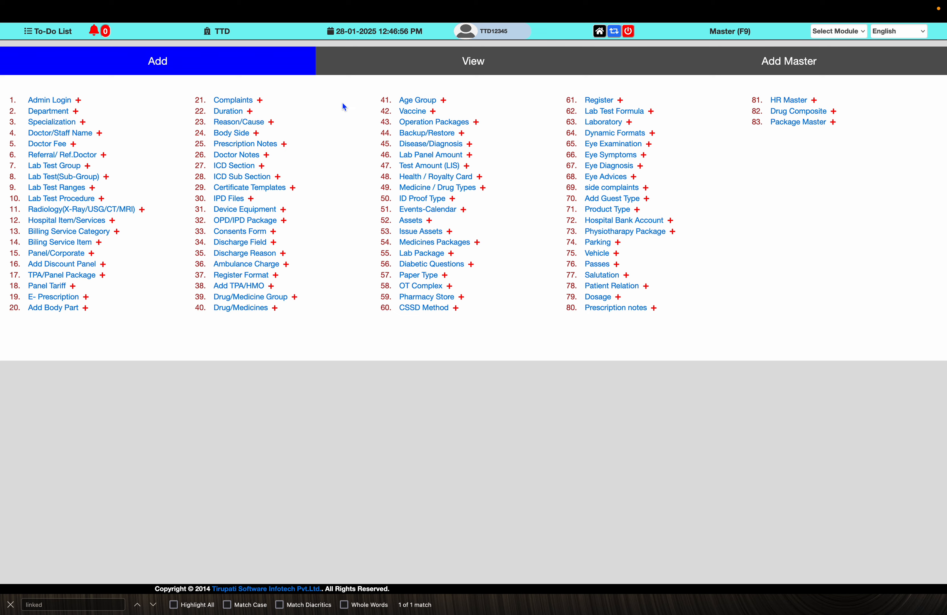
click(471, 62)
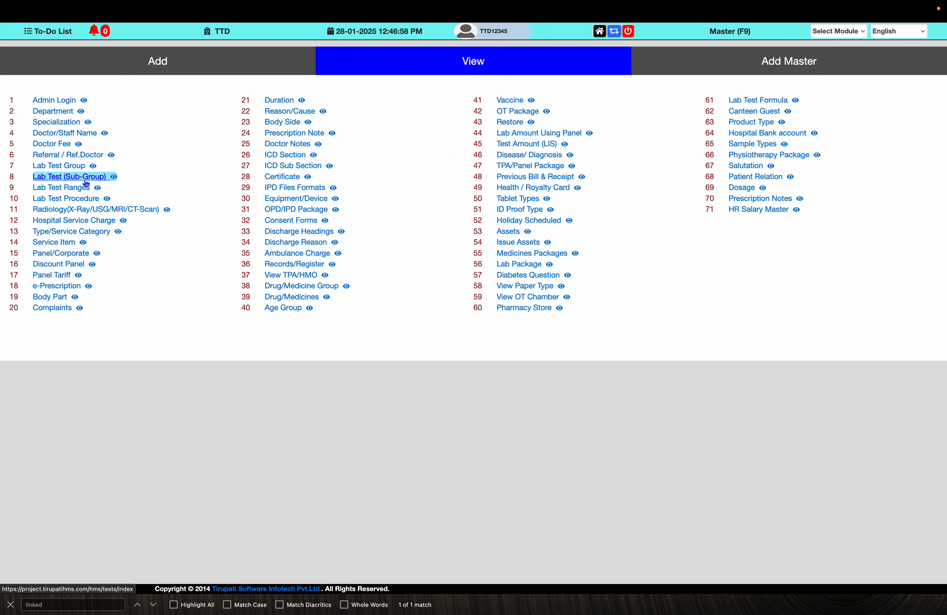
click(66, 198)
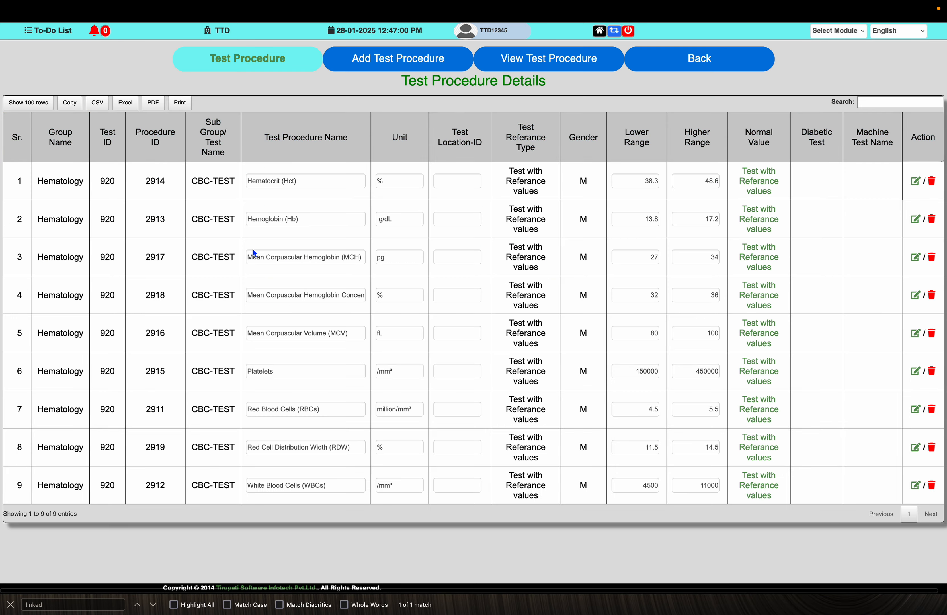
click(280, 181)
text(%)
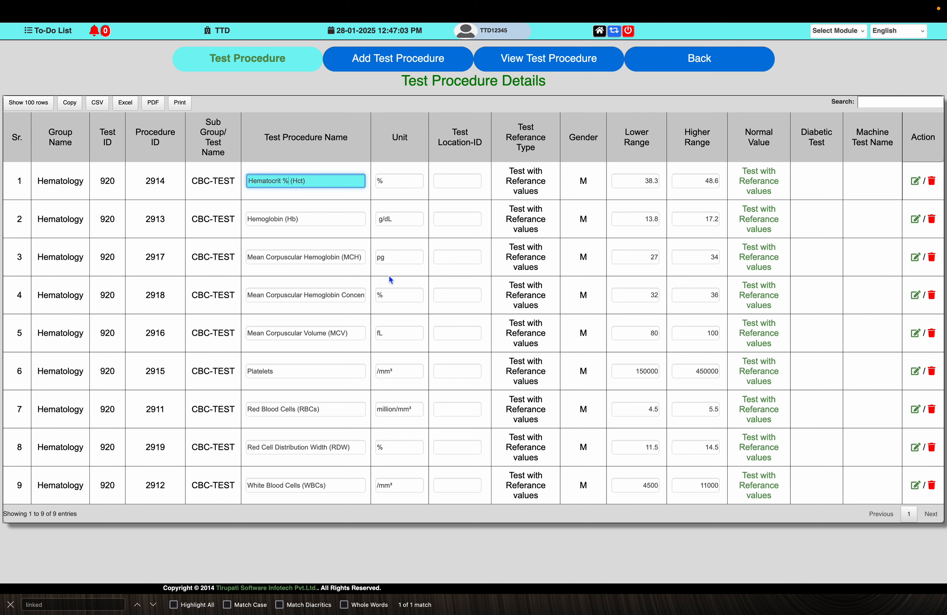
key(Tab)
key(Tab)
key(Tab)
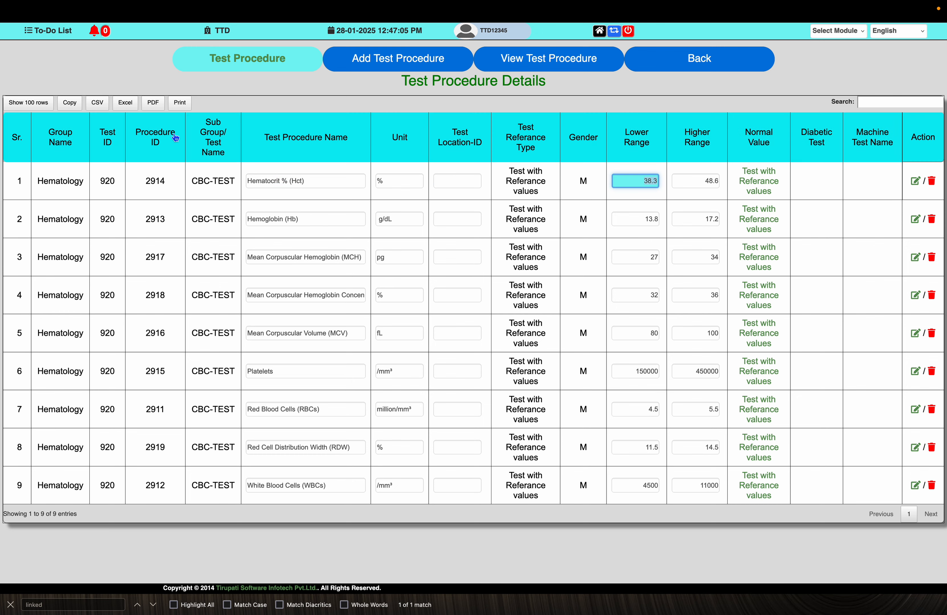
click(164, 138)
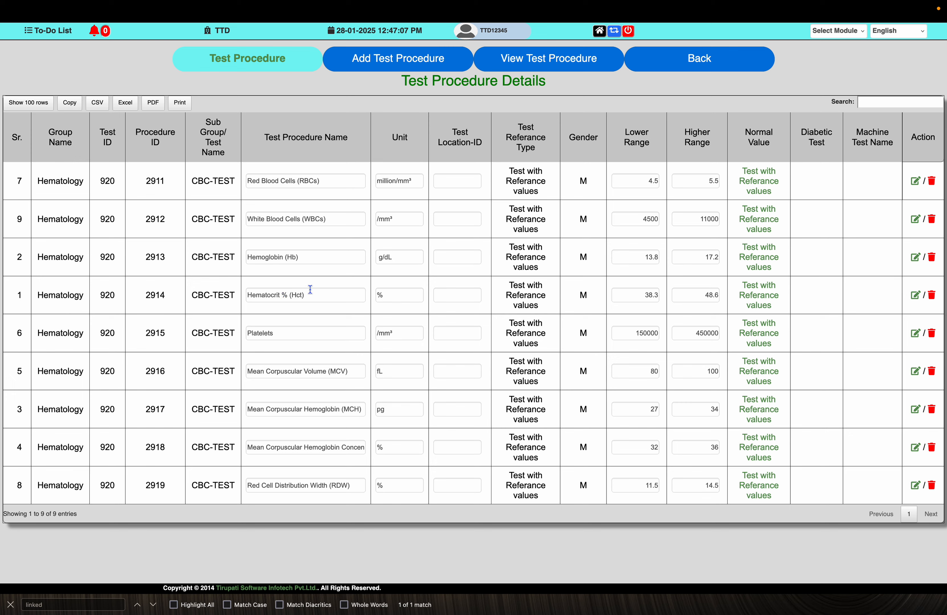
- Return to the lab test formula form and select Mean Corpuscular Hemoglobin (MCH) as the test name, following the note's third formula
click(697, 62)
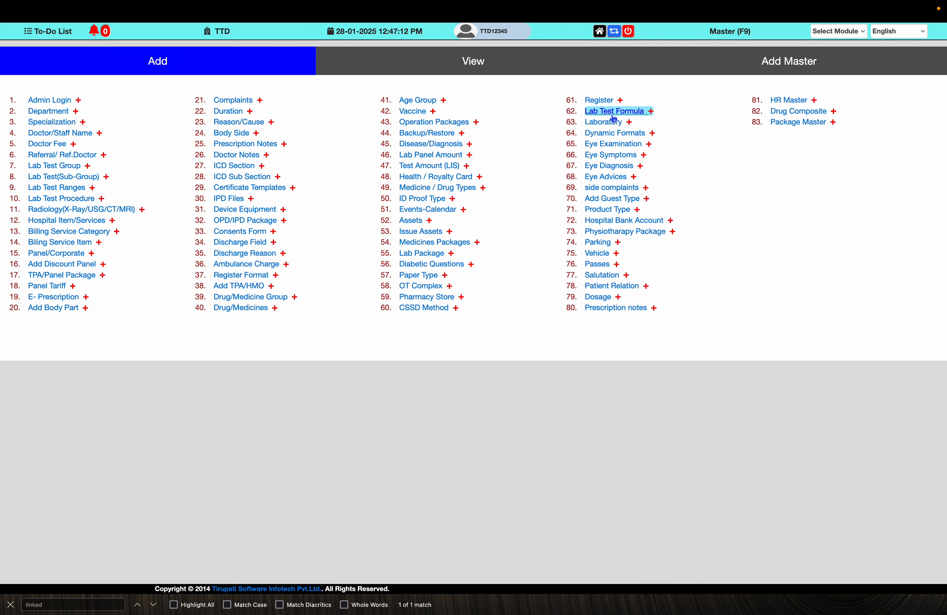
click(613, 114)
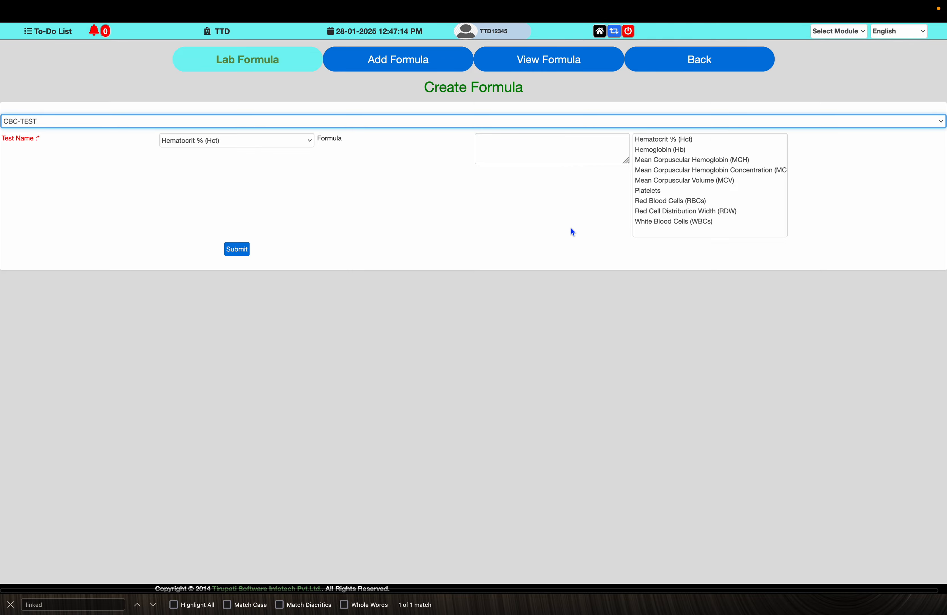
key(super+Tab)
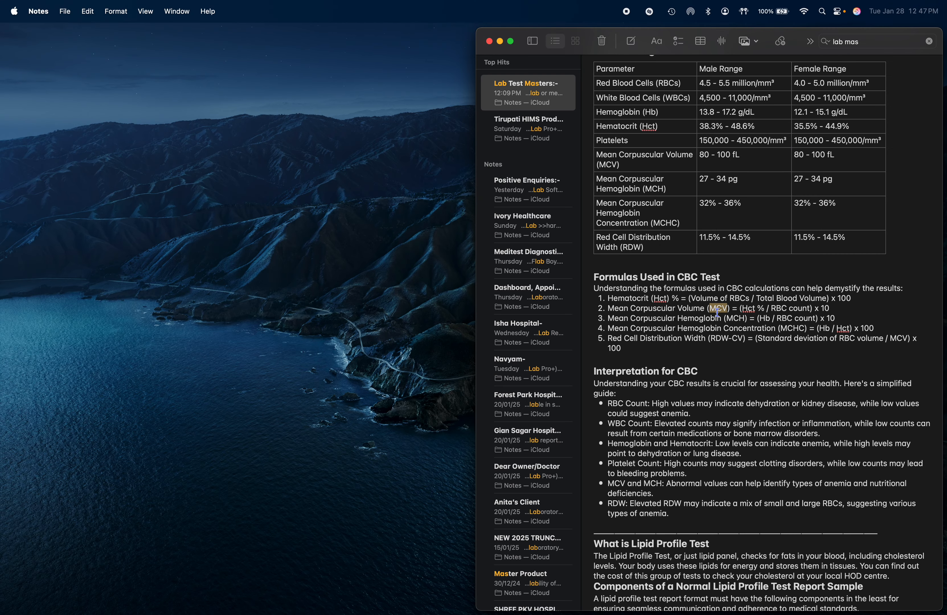
double_click(742, 318)
key(super+Tab)
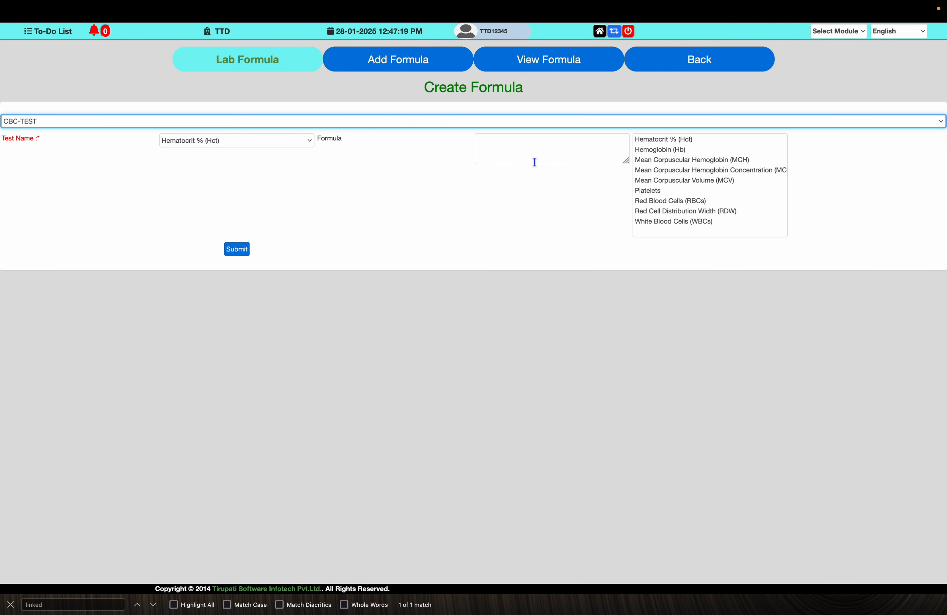
click(271, 145)
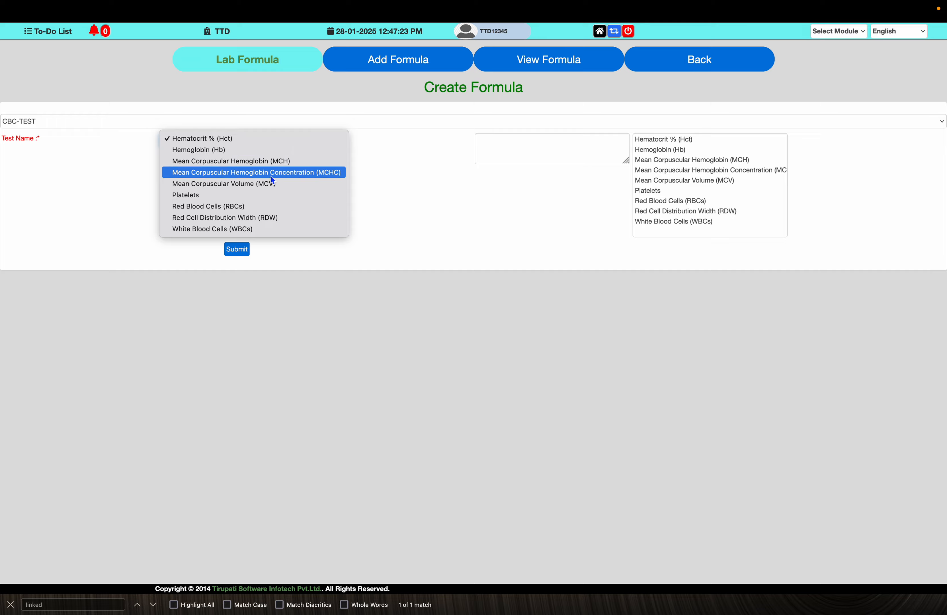
click(263, 164)
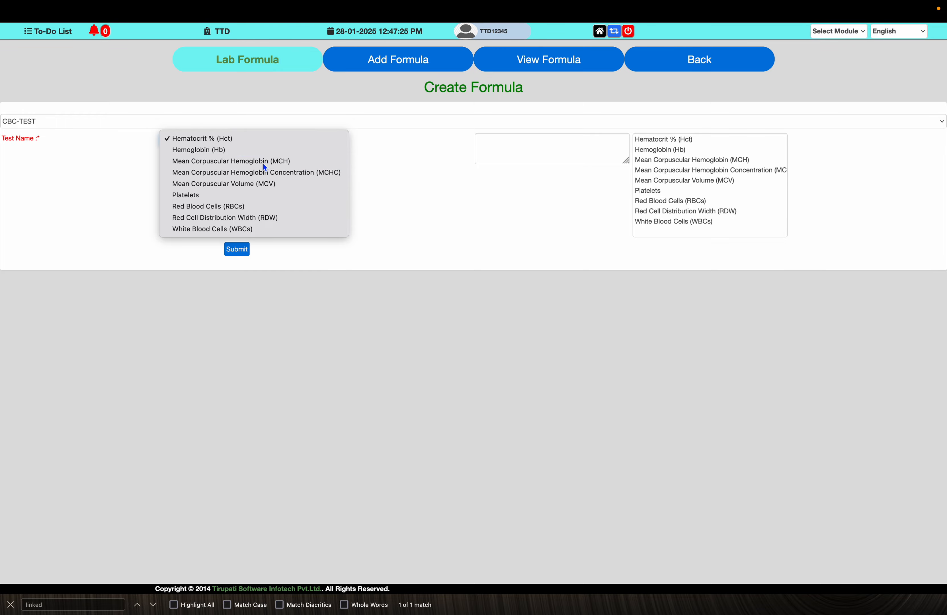
- Build the Mean Corpuscular Hemoglobin formula as Hemoglobin (Hb) / Red Blood Cells (RBCs) in parentheses, following the note
click(516, 142)
key(super+Tab)
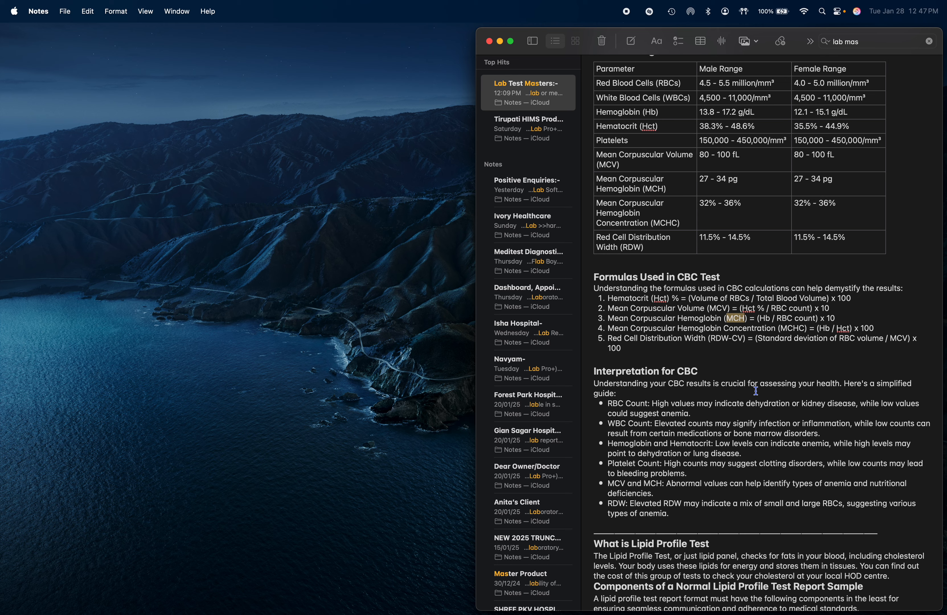
key(super+Tab)
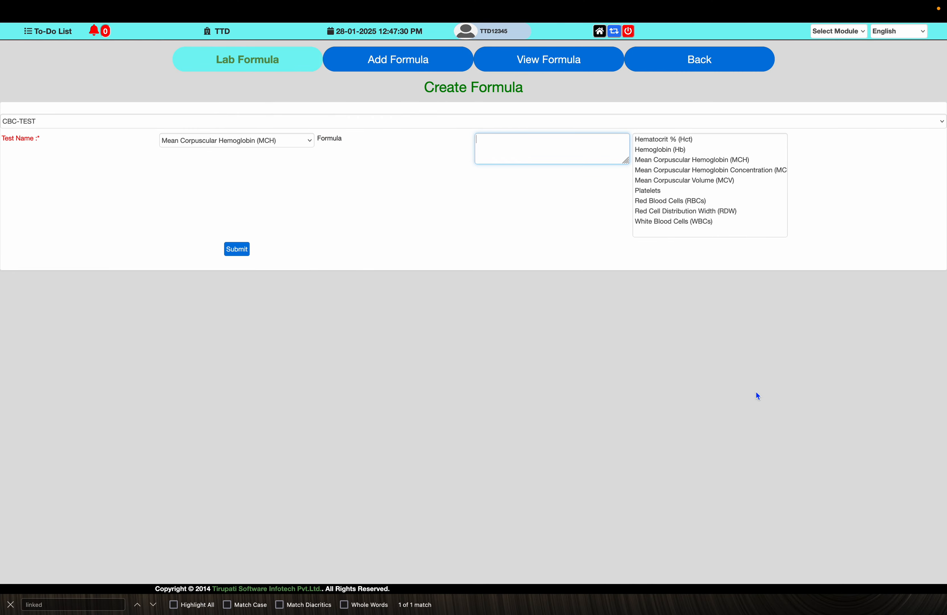
text(()
click(667, 152)
click(582, 147)
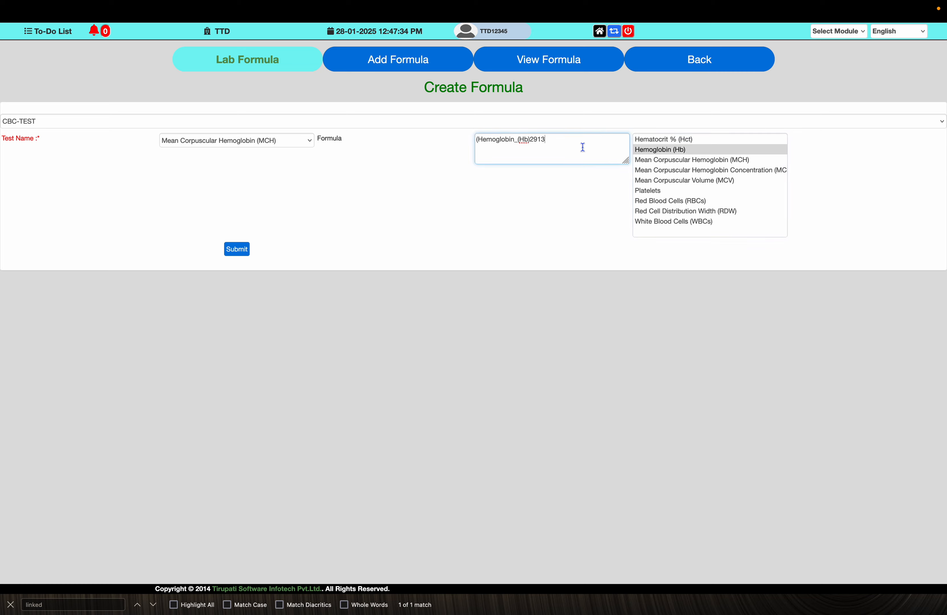
text(/)
click(678, 203)
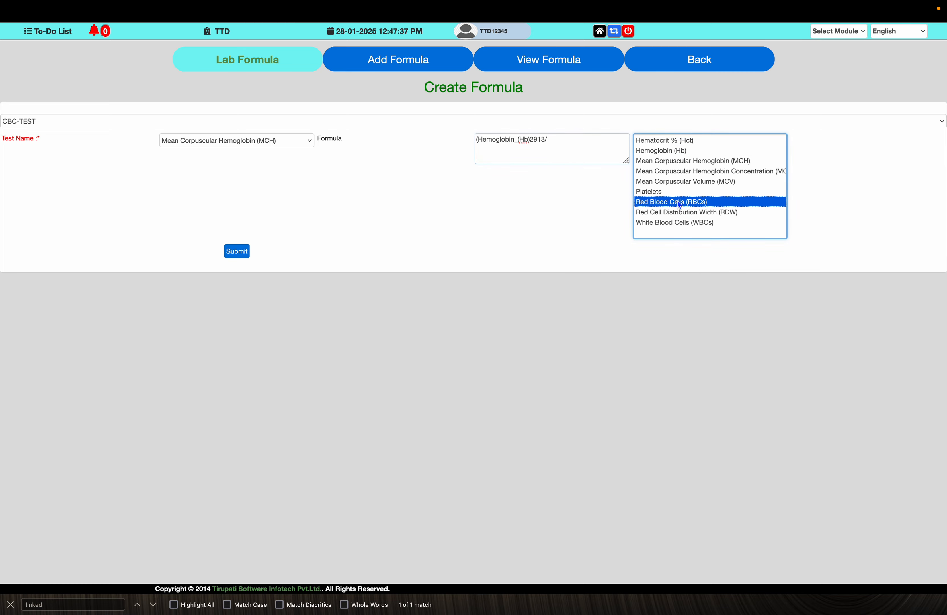
click(585, 150)
text()*)
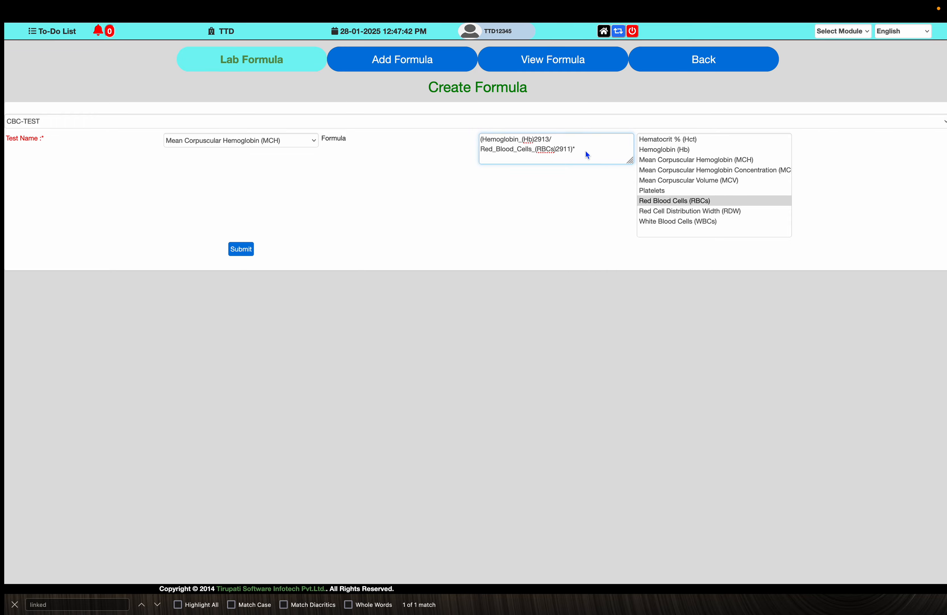
- Multiply the Mean Corpuscular Hemoglobin division by 10 as in the note and submit the formula
key(super+Tab)
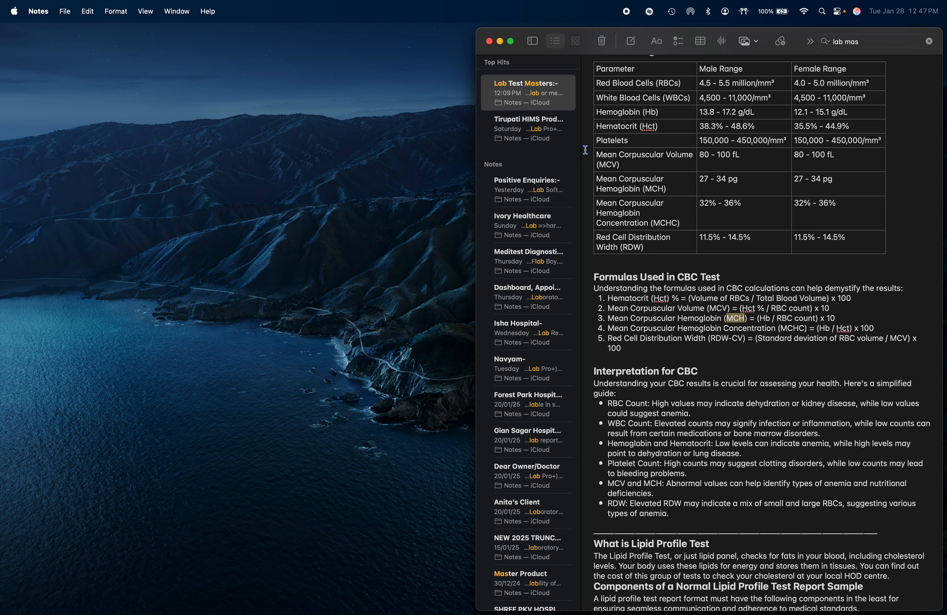
key(super+Tab)
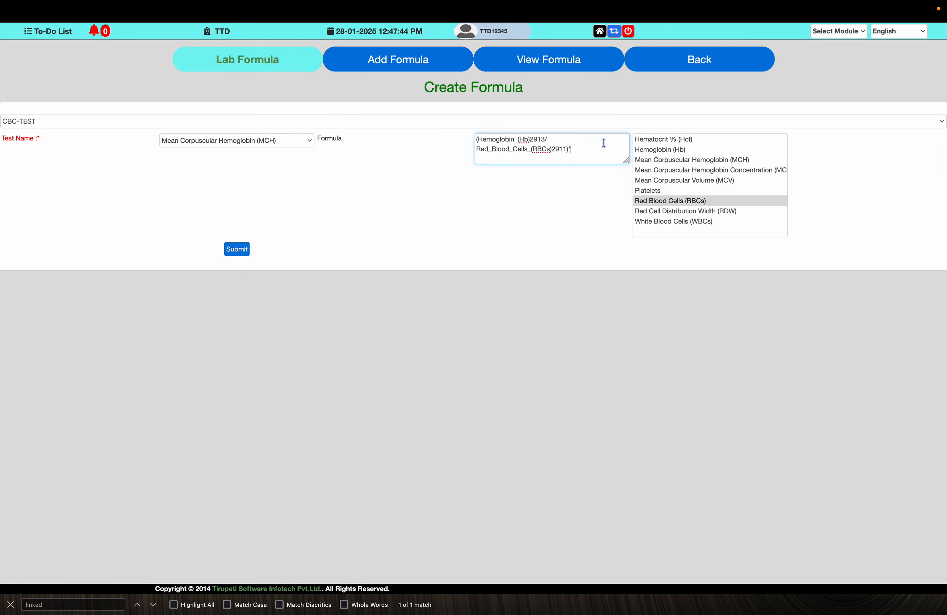
text(*10)
click(235, 252)
key(Return)
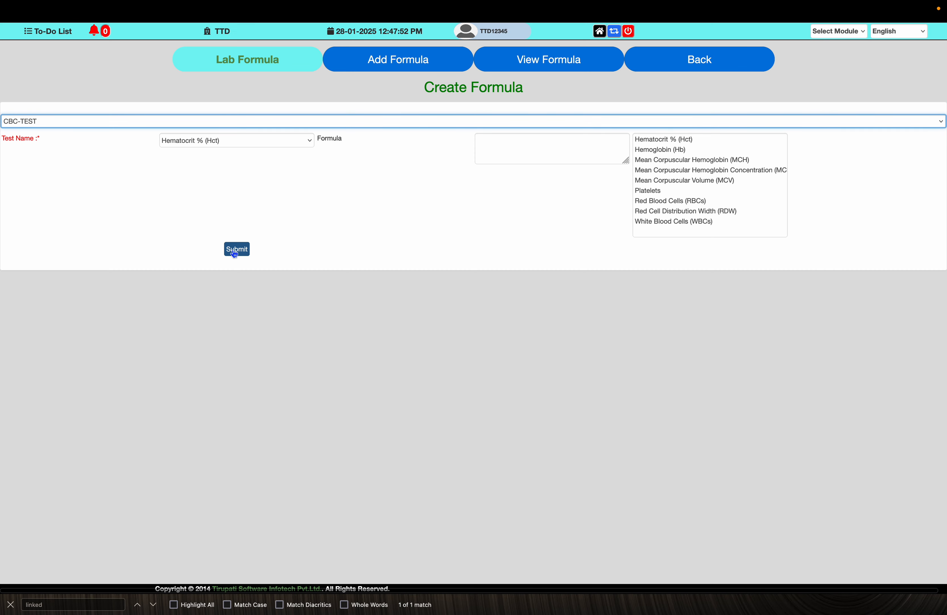
- Check the fourth formula in the CBC note and select Mean Corpuscular Hemoglobin Concentration (MCHC) as the test name in the formula form
key(super+Tab)
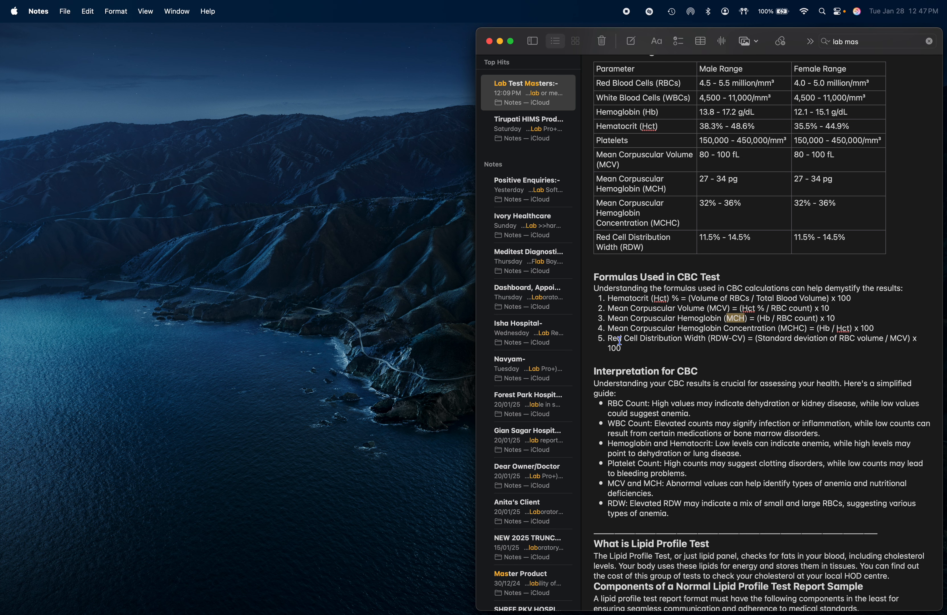
double_click(791, 328)
key(super+Tab)
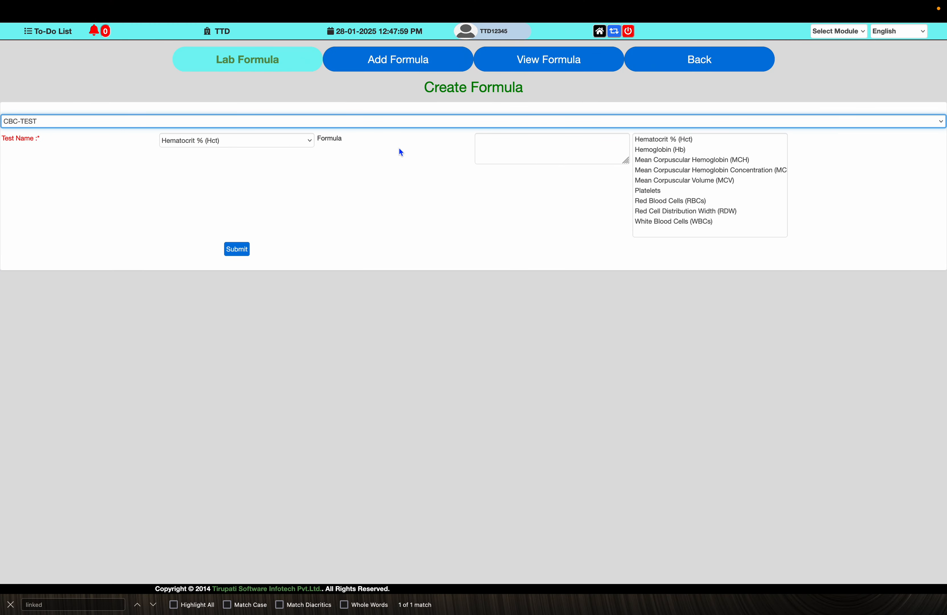
click(296, 141)
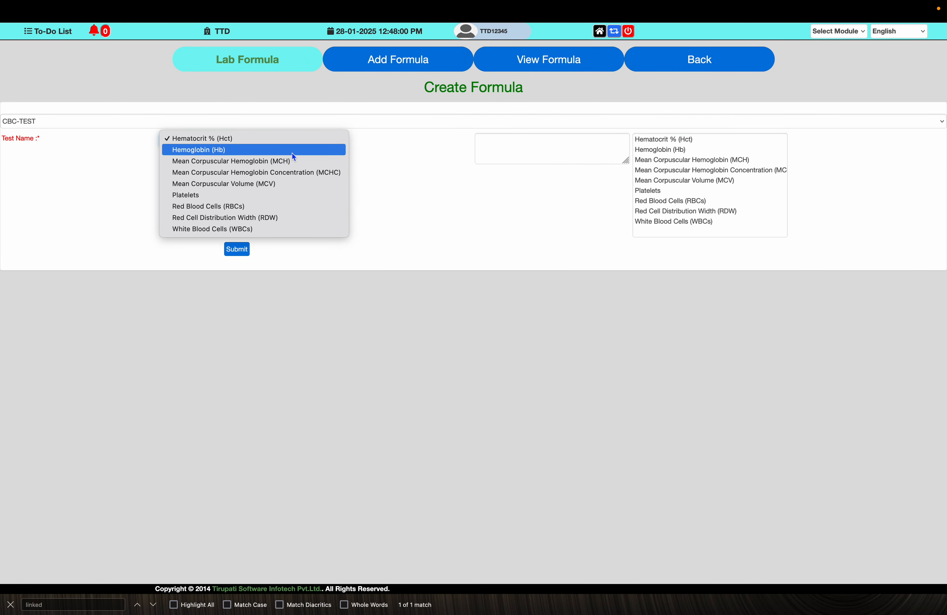
click(300, 171)
click(561, 146)
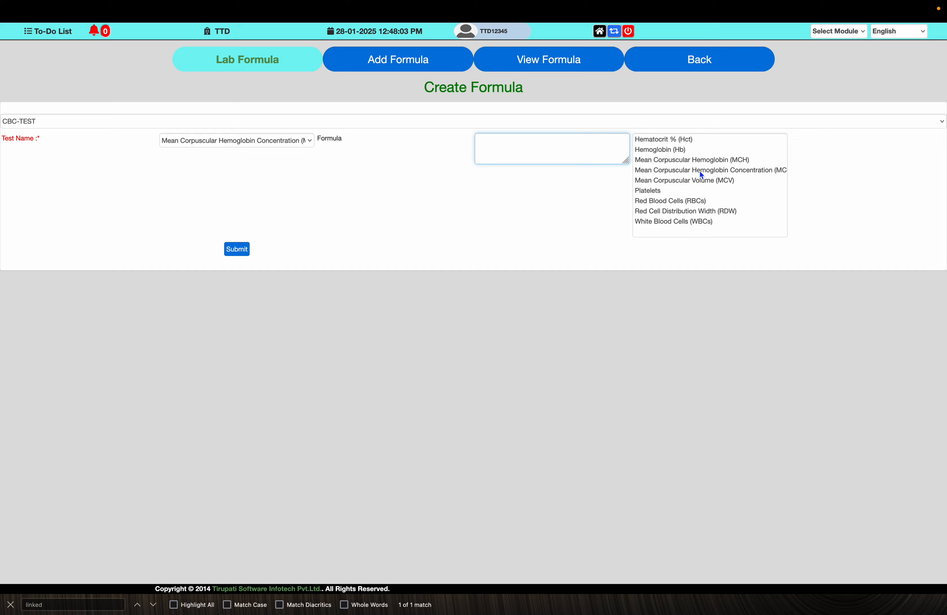
key(super+Tab)
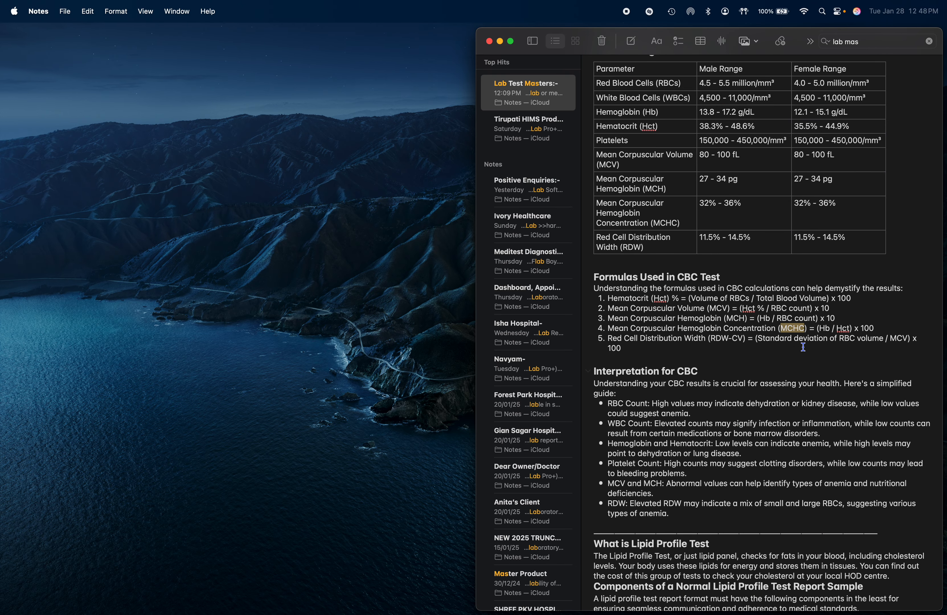
- Build the Mean Corpuscular Hemoglobin Concentration formula as Hemoglobin (Hb) / Hematocrit % (Hct) in parentheses, following the note
key(super+Tab)
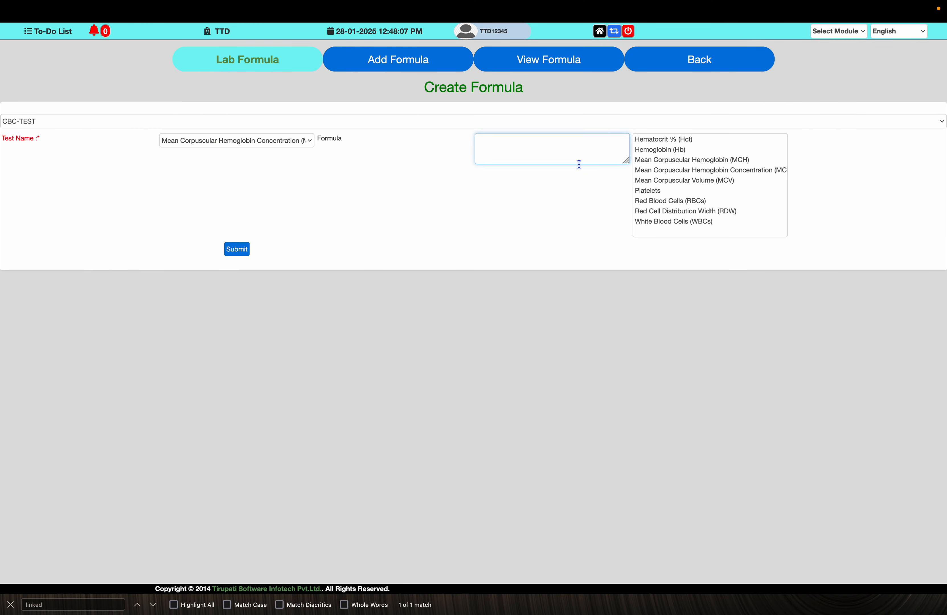
text(()
click(661, 150)
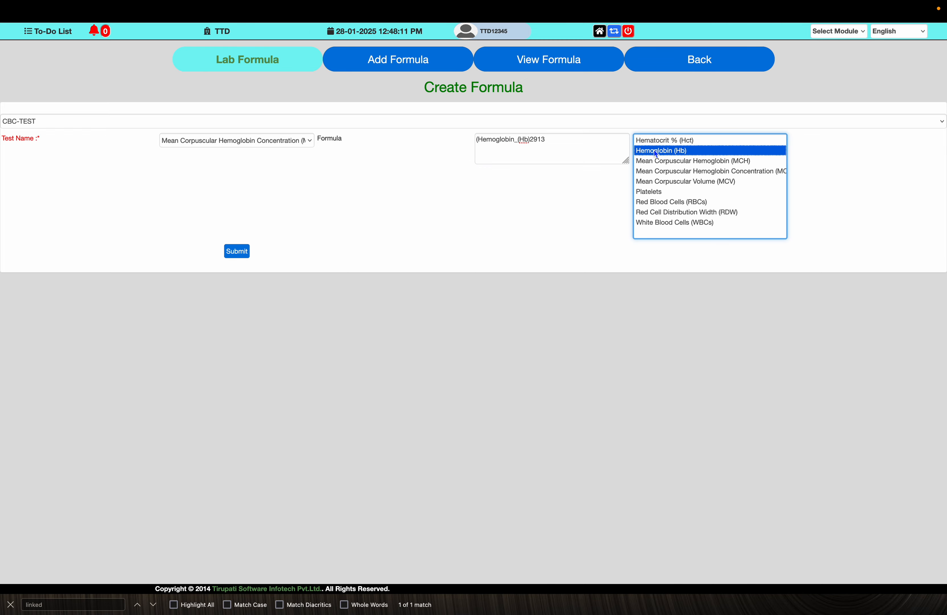
click(553, 142)
text(/)
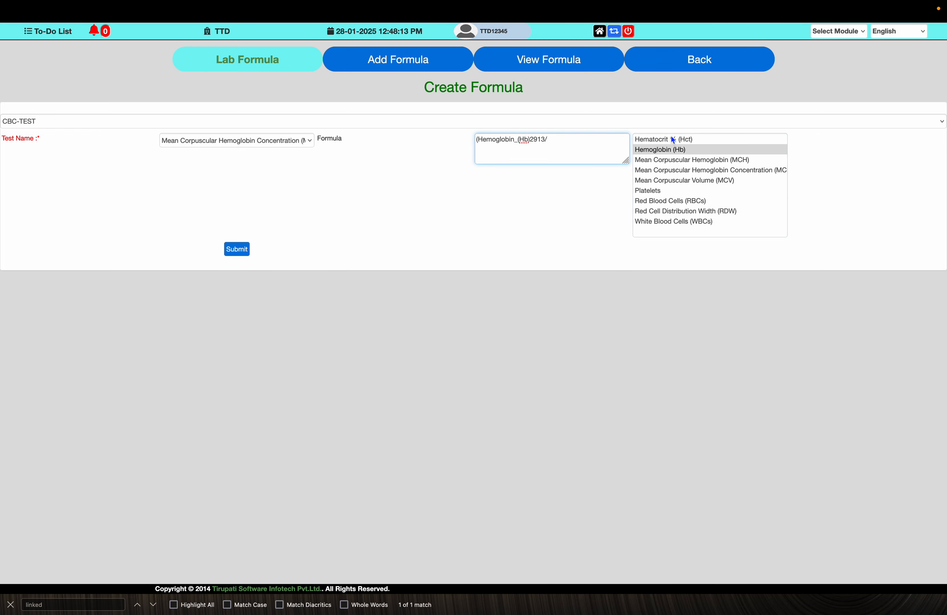
click(671, 139)
click(622, 139)
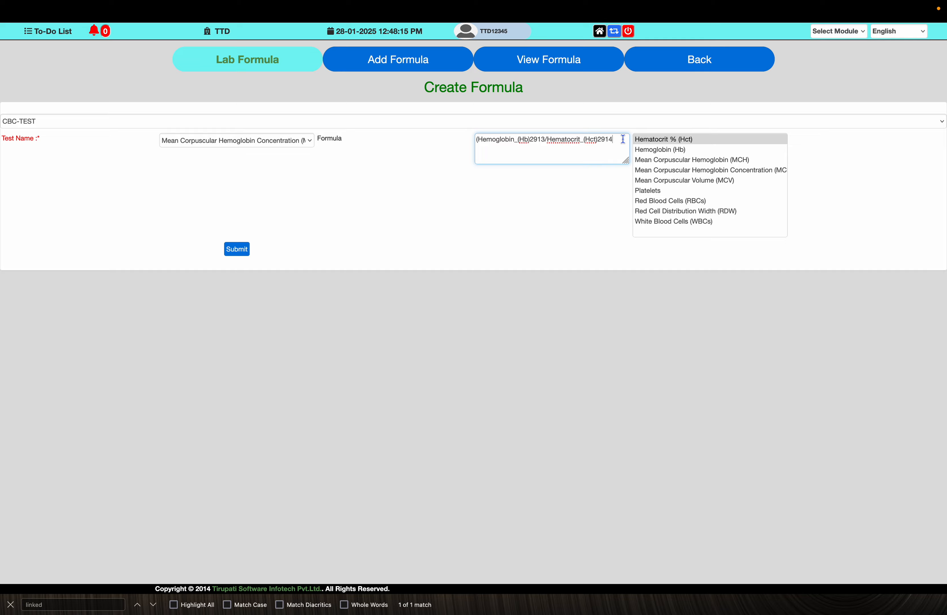
text()*)
- Multiply the Mean Corpuscular Hemoglobin Concentration division by 100 as in the note and submit the formula
key(ctrl+Left)
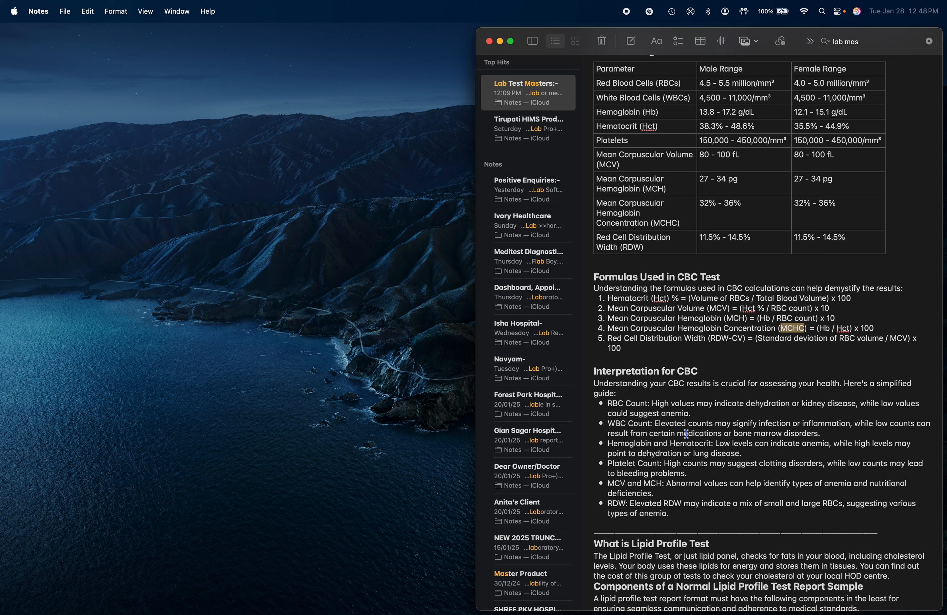
key(ctrl+Right)
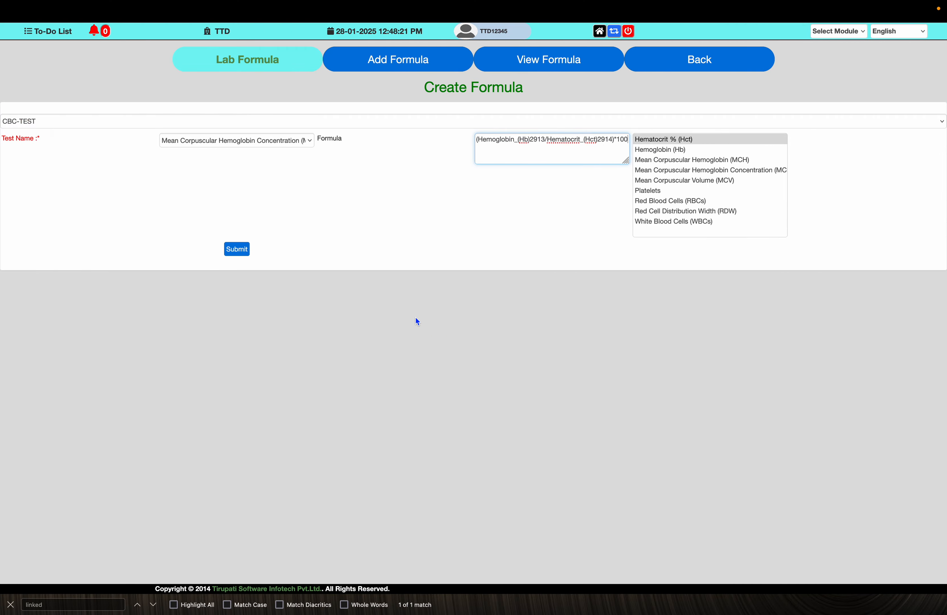
click(237, 249)
key(Return)
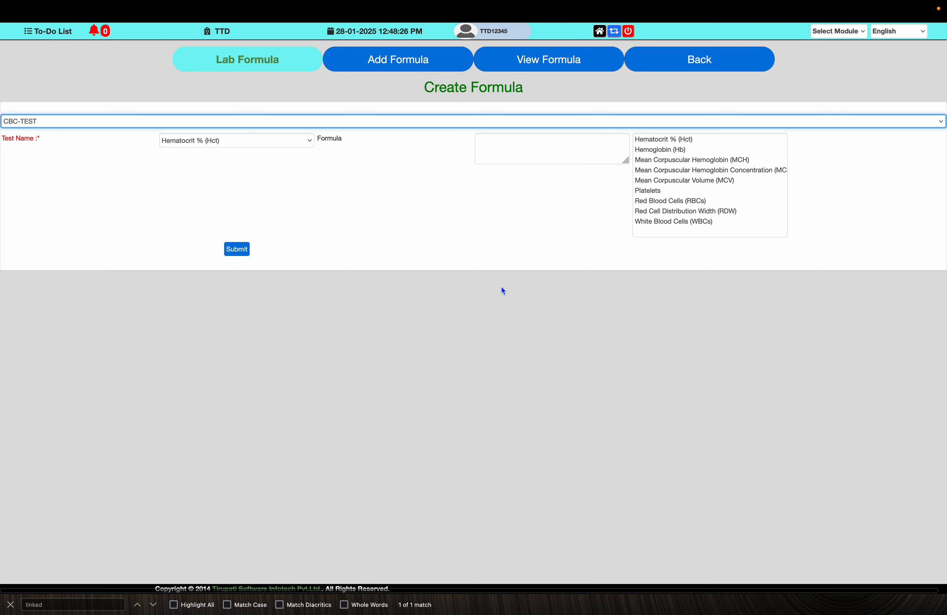
- Compare the note's fifth formula with the form's test names and copy the name Red Cell Distribution Width (RDW-CV) from the note
key(ctrl+Left)
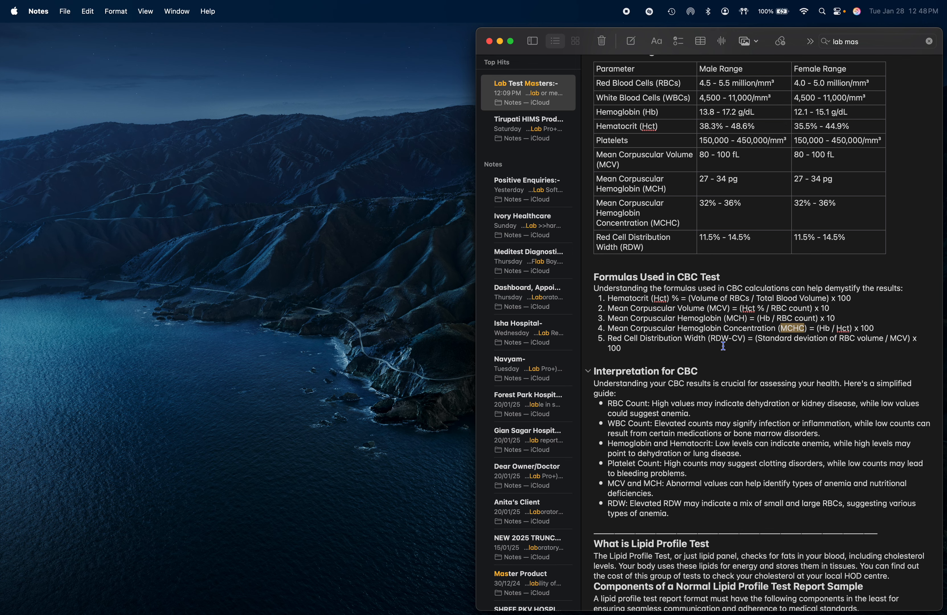
key(ctrl+Right)
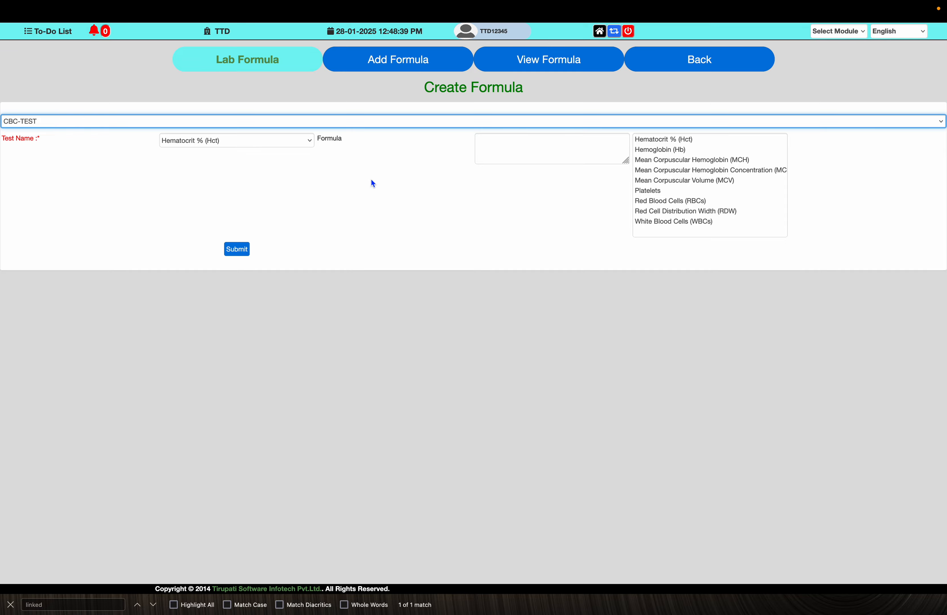
click(248, 141)
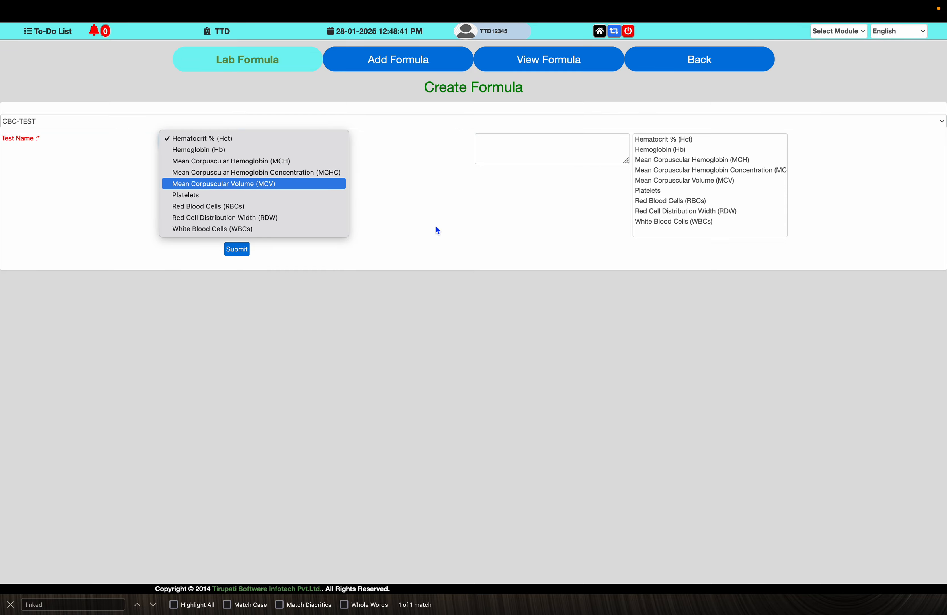
key(ctrl+Left)
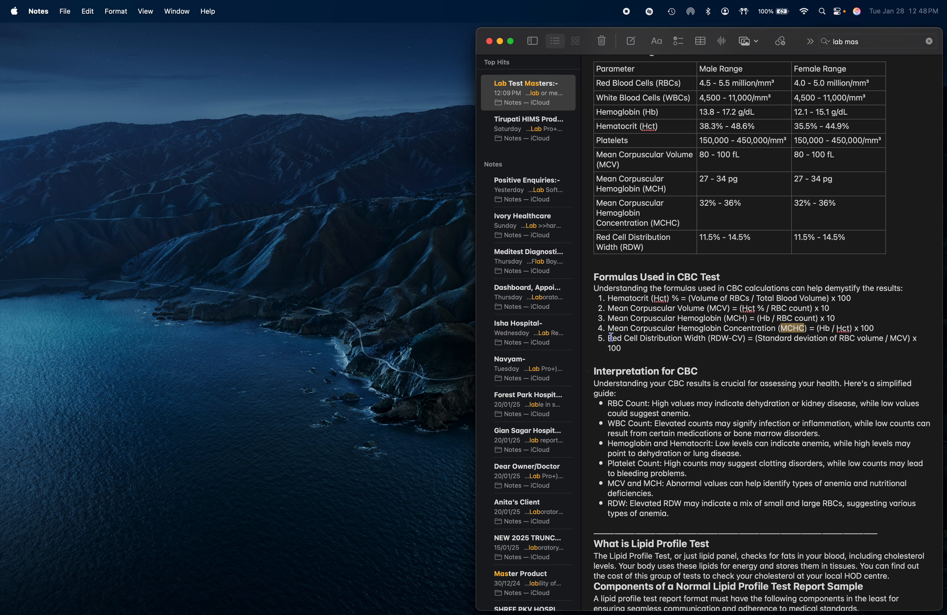
drag(608, 337, 746, 338)
key(super+c)
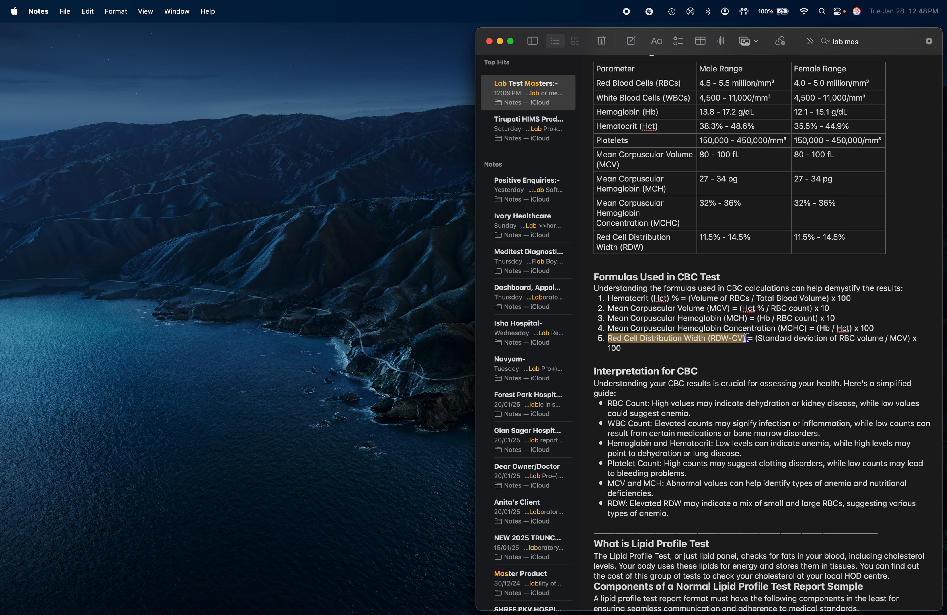
key(ctrl+Right)
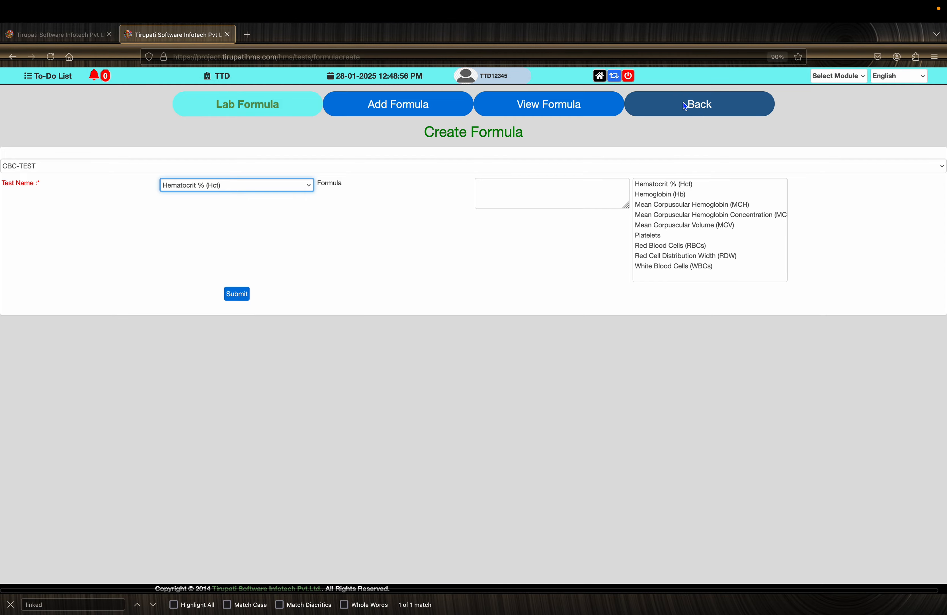
- Leave the formula form and open a new test procedure form for CBC-TEST from the lab test list
click(686, 105)
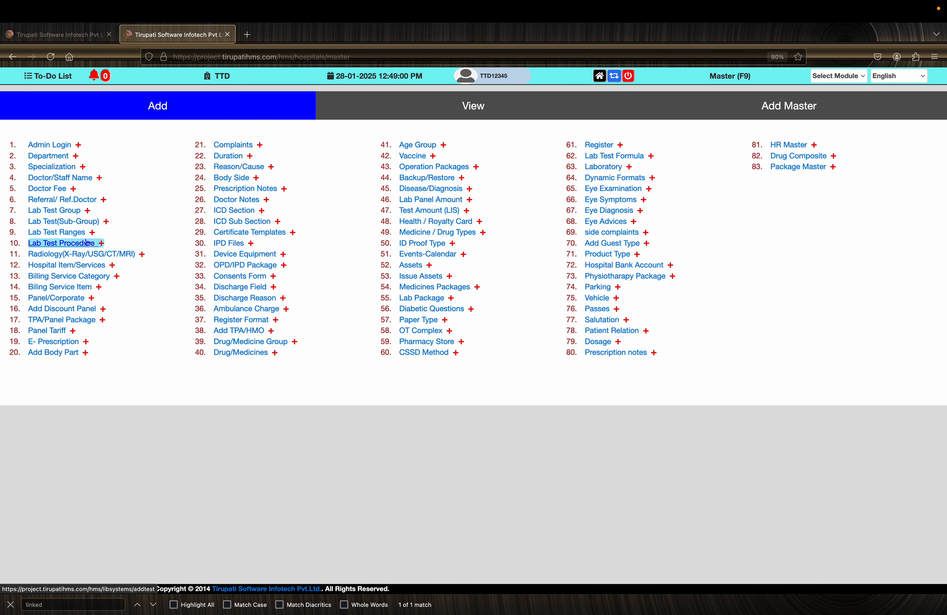
click(79, 225)
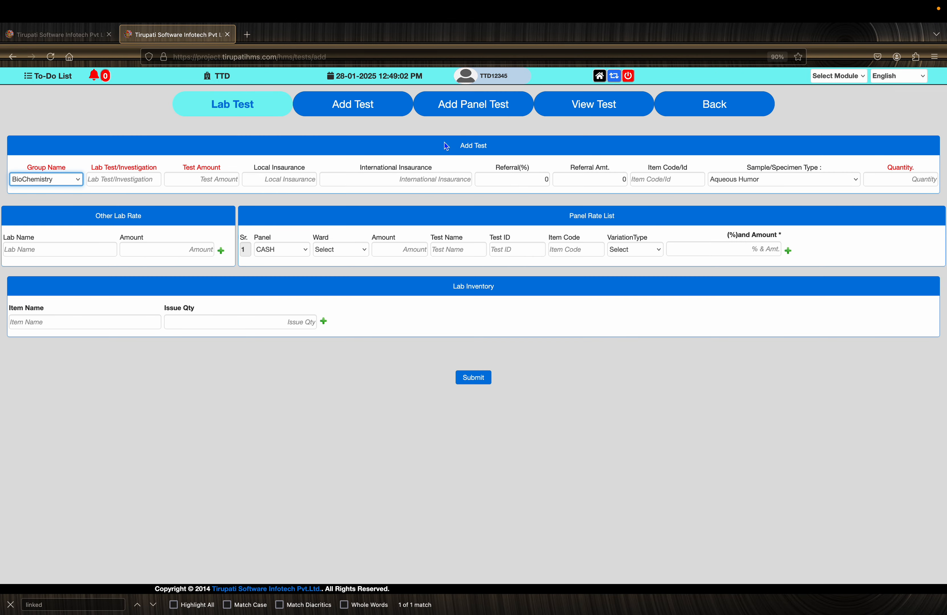
click(555, 105)
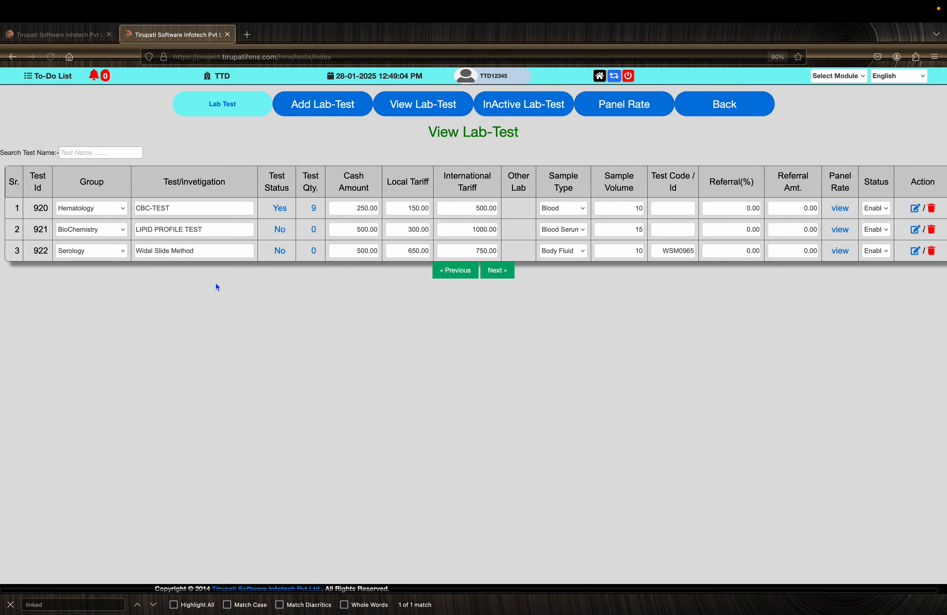
click(285, 212)
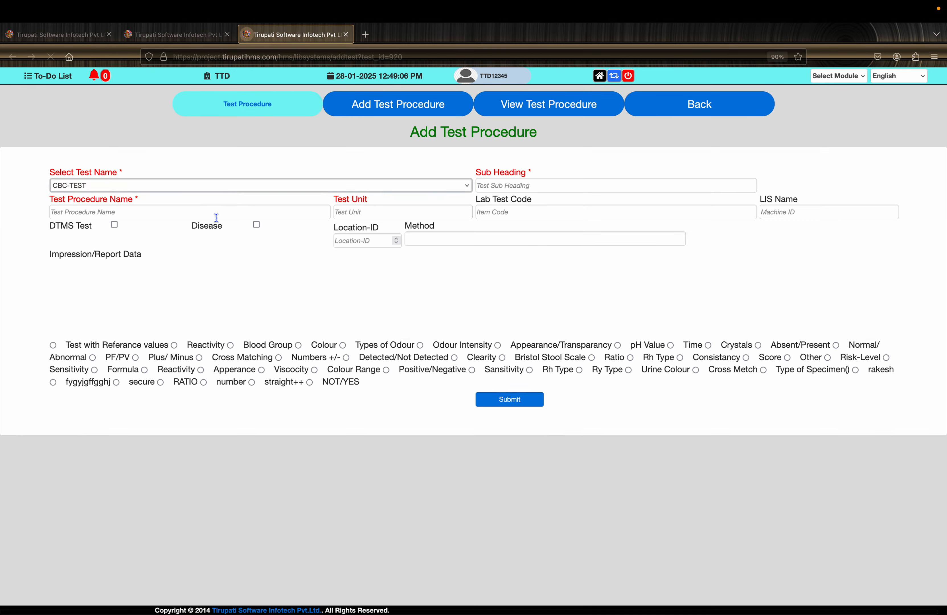
- Enter the copied Red Cell Distribution Width (RDW-CV) as the test procedure name with % as the test unit
click(149, 210)
key(super+v)
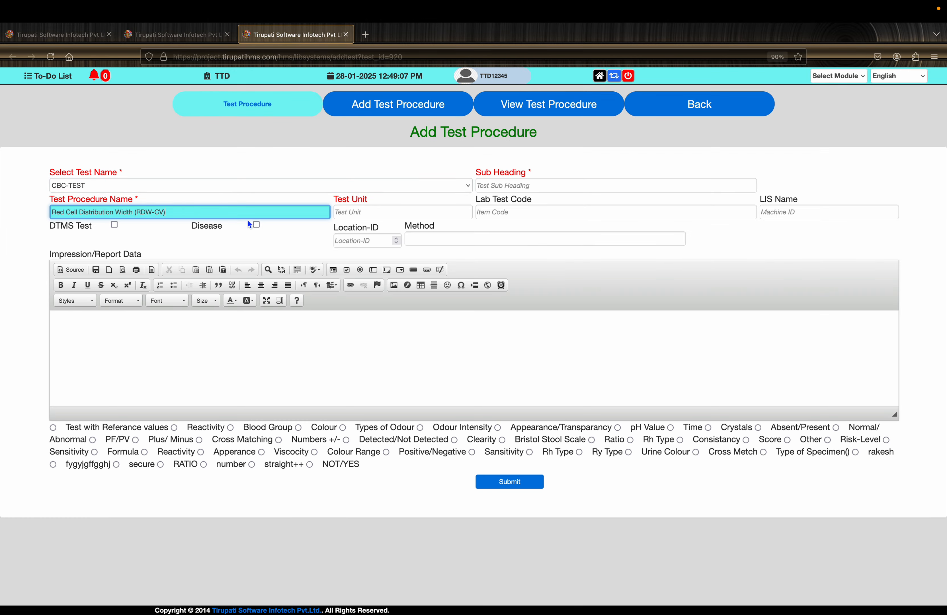
click(357, 213)
key(super+Tab)
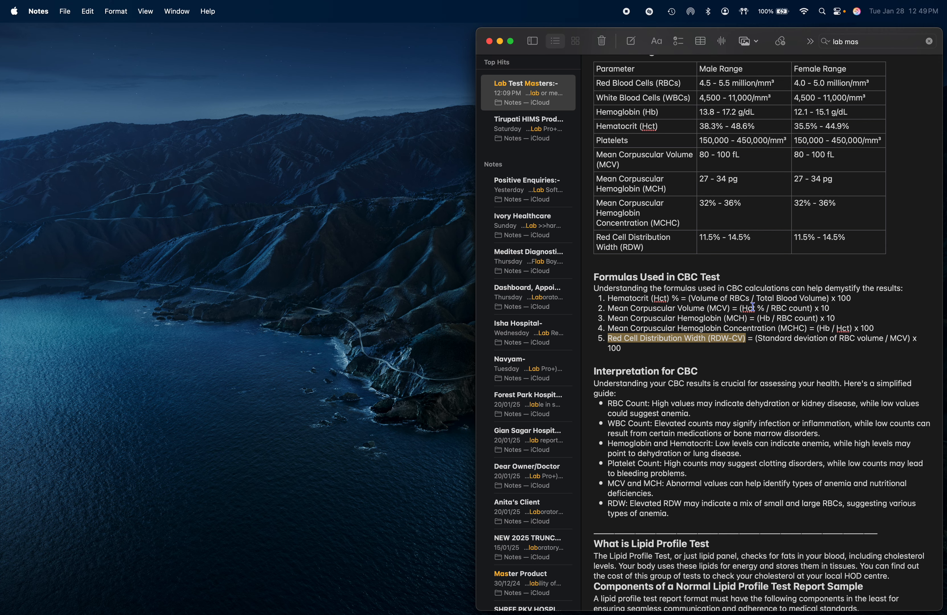
key(super+Tab)
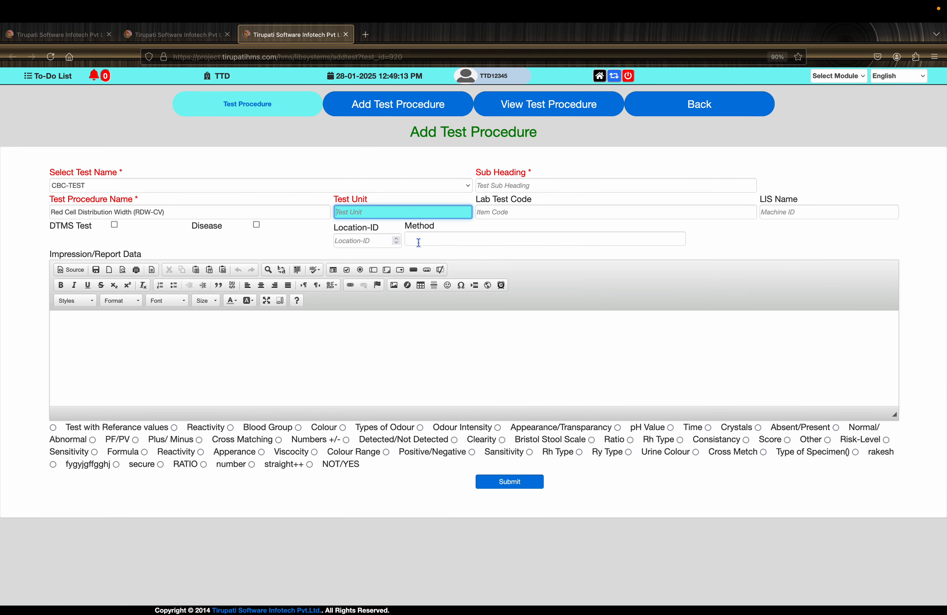
text(%)
- Find and choose Formula as the result type of the RDW-CV procedure and submit it
key(super+f)
text(formu)
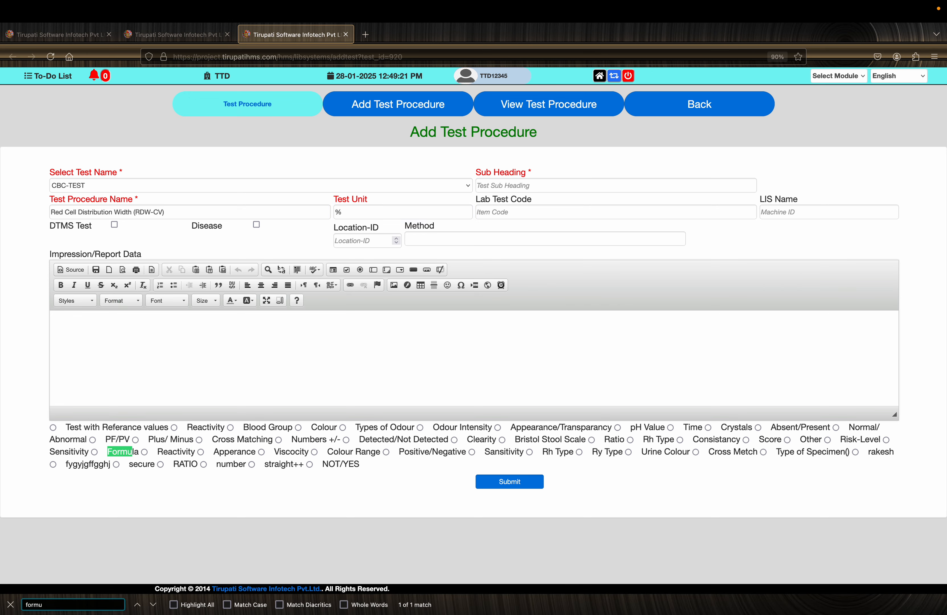
text(la)
click(95, 452)
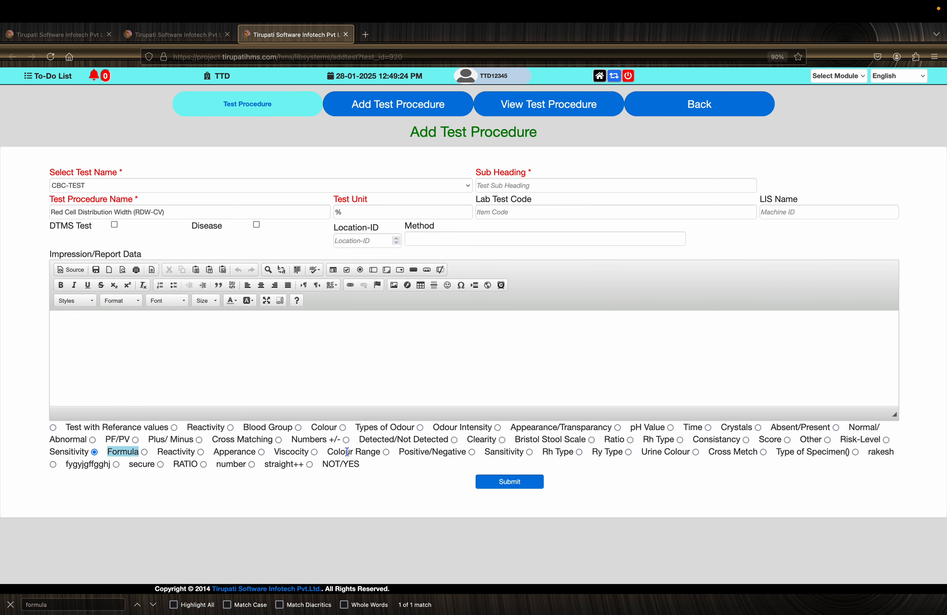
click(520, 483)
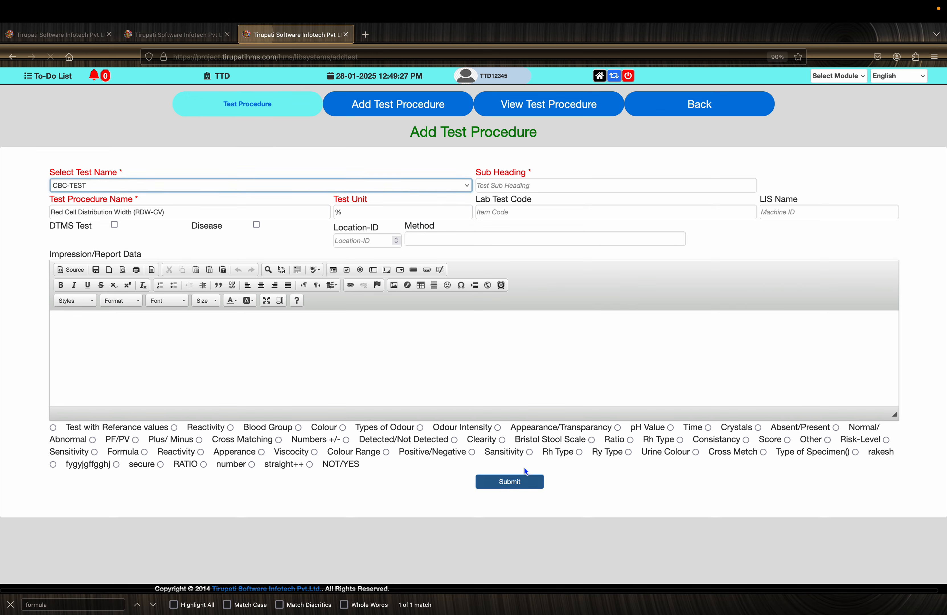
- Open the lab test formula form for CBC-TEST and select Red Cell Distribution Width (RDW-CV) as the test name
click(697, 107)
click(622, 157)
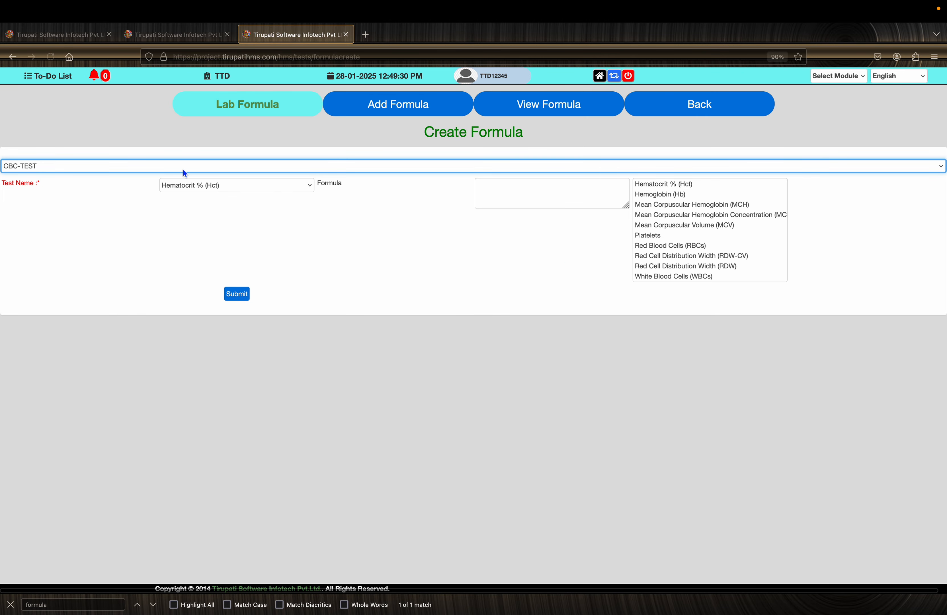
click(175, 163)
click(176, 164)
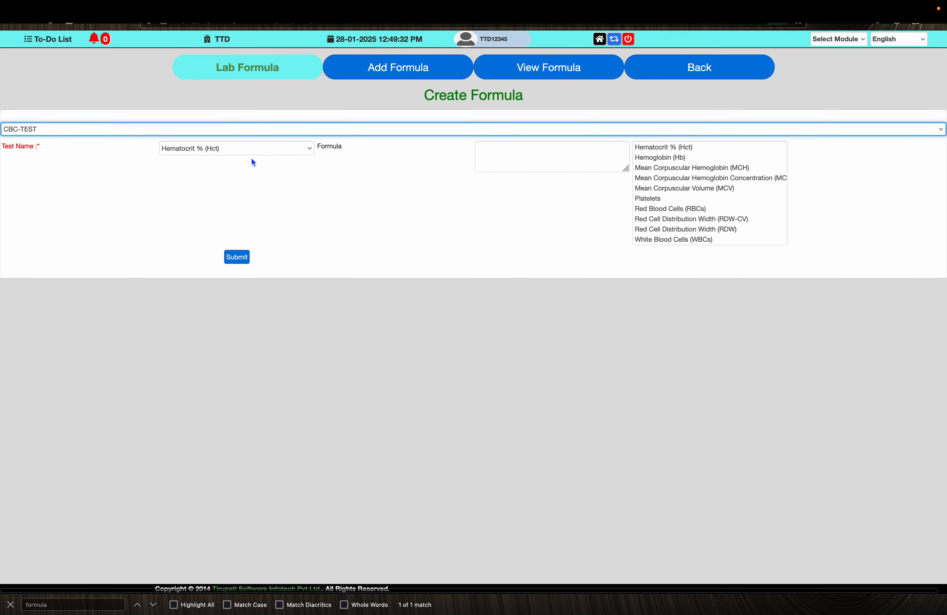
click(253, 140)
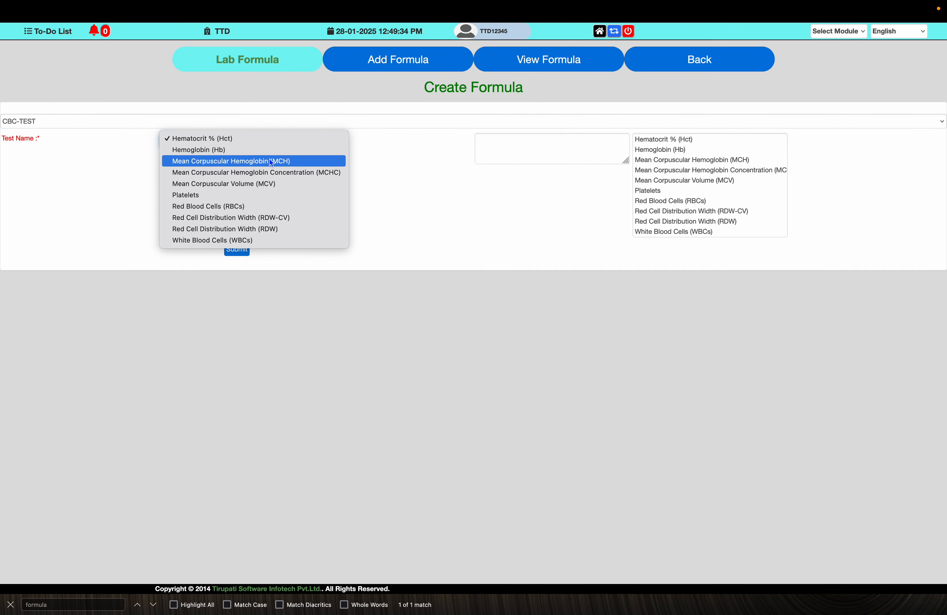
click(282, 219)
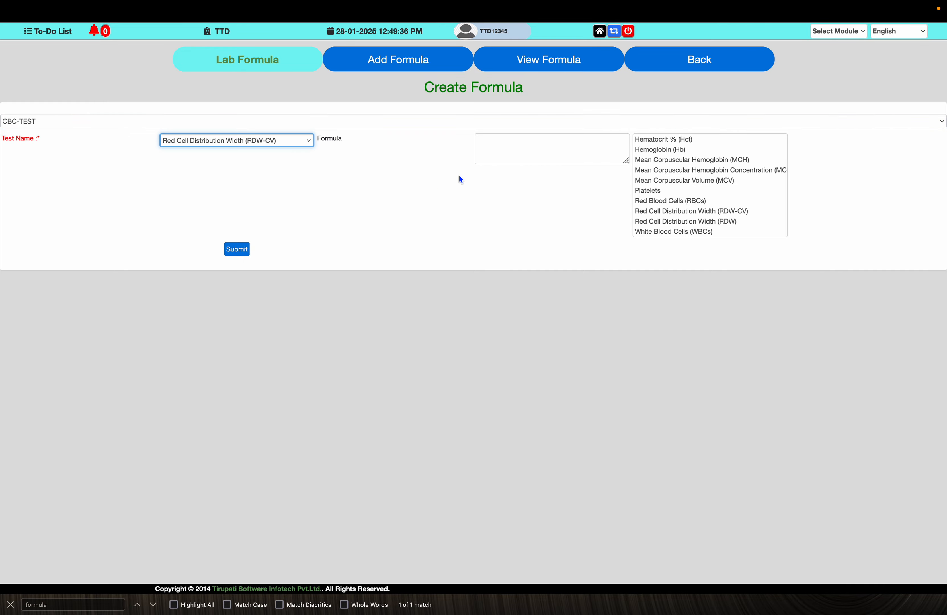
- Consult the note's fifth formula and enter an opening parenthesis, Red Blood Cells (RBCs), a division sign and Mean Corpuscular Volume (MCV) as the RDW-CV formula
click(528, 150)
key(super+Tab)
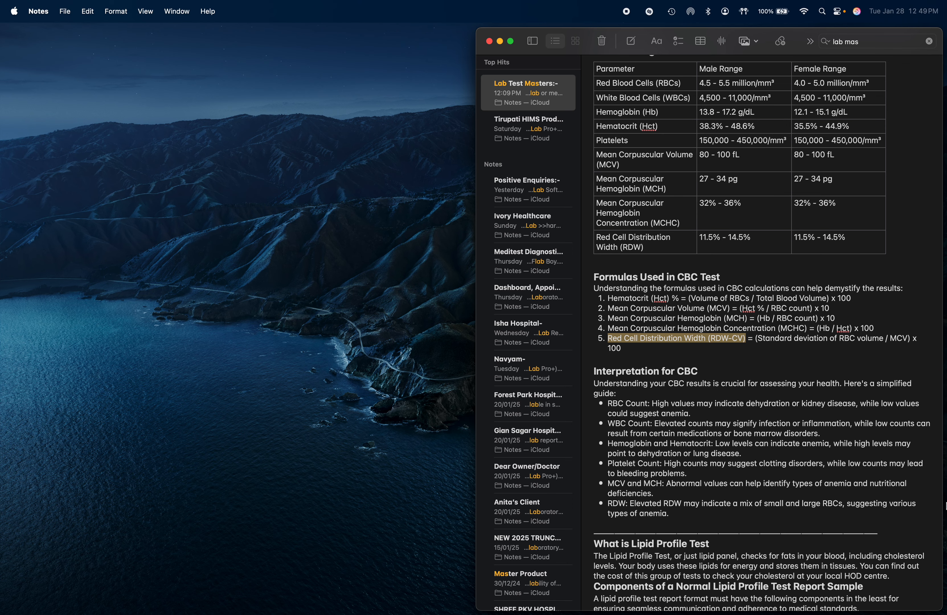
key(super+Tab)
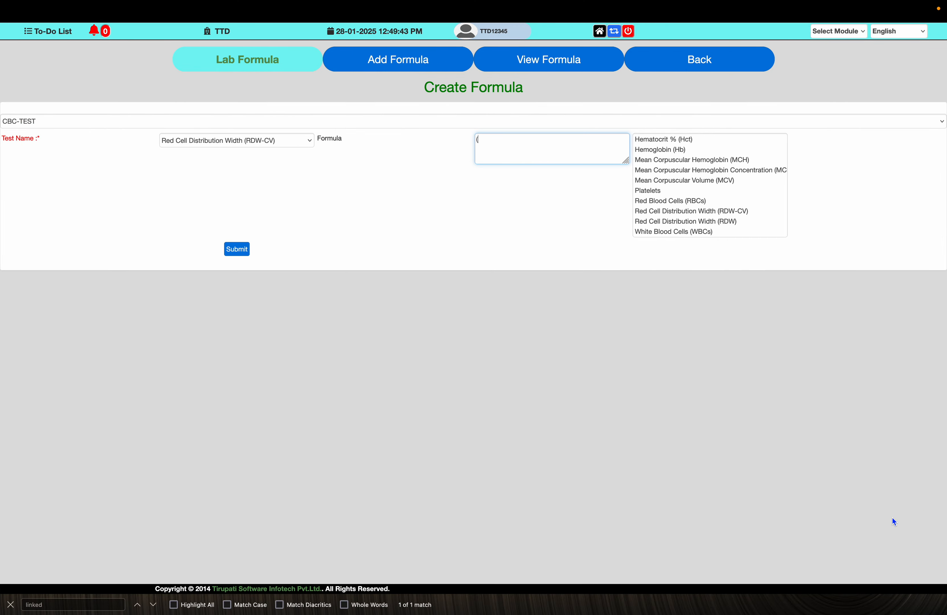
click(704, 202)
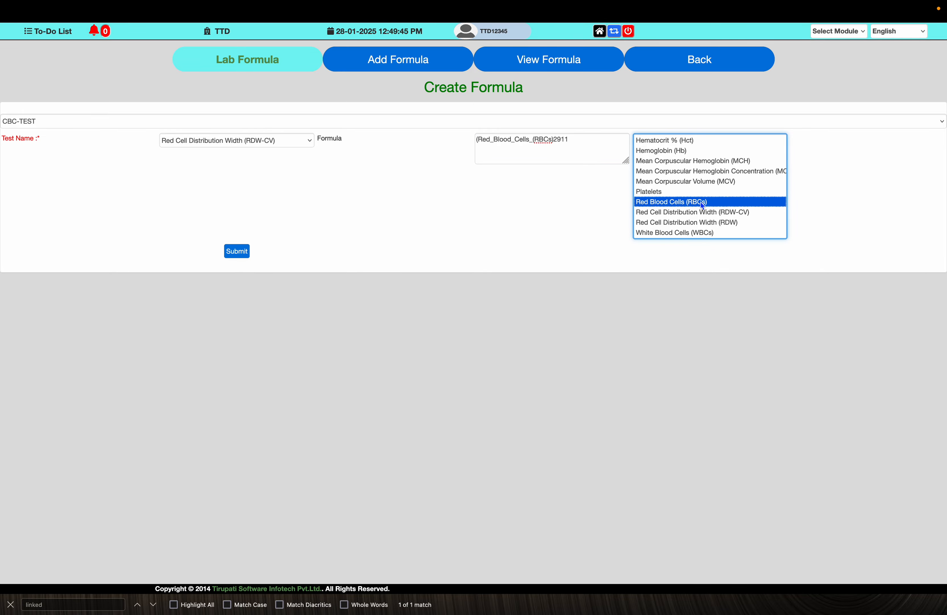
click(588, 141)
key(super+Tab)
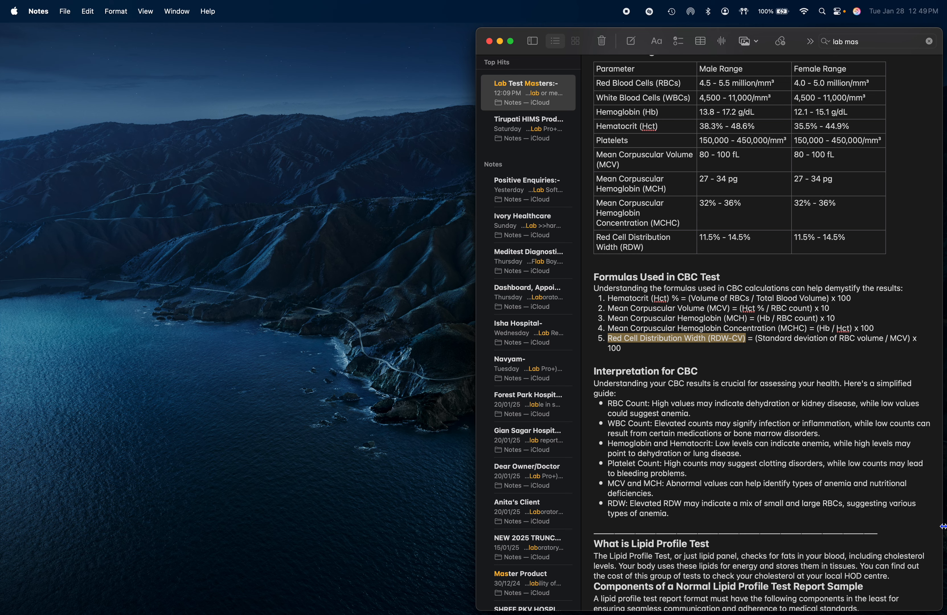
key(super+Tab)
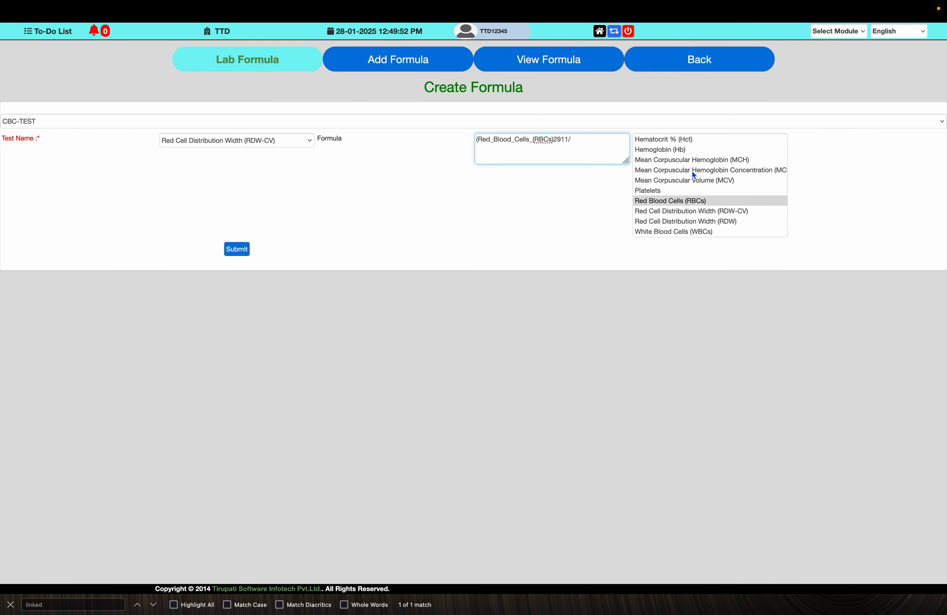
click(726, 182)
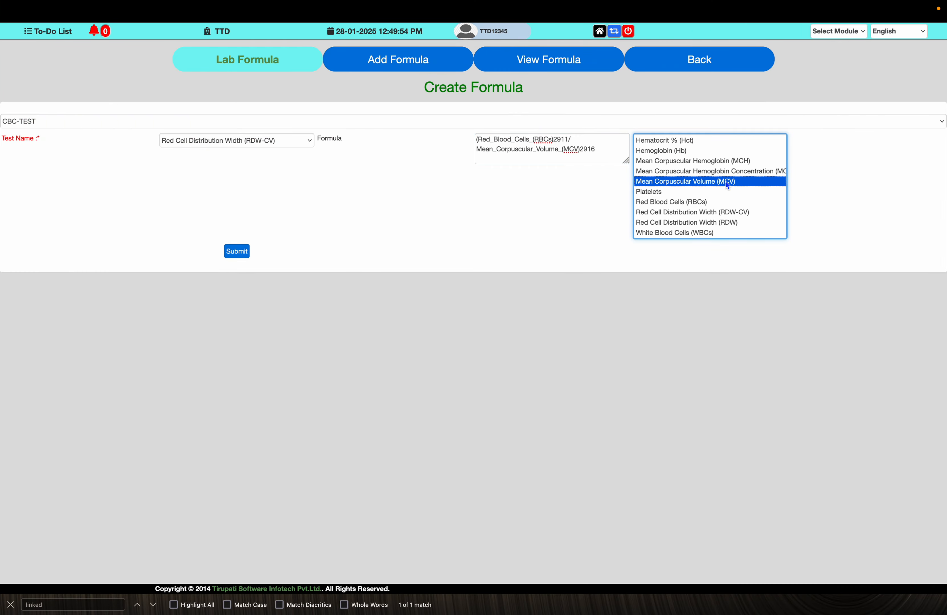
- Complete the RDW-CV formula with a closing parenthesis and 100 after checking the note, and submit it
click(603, 149)
key(super+Tab)
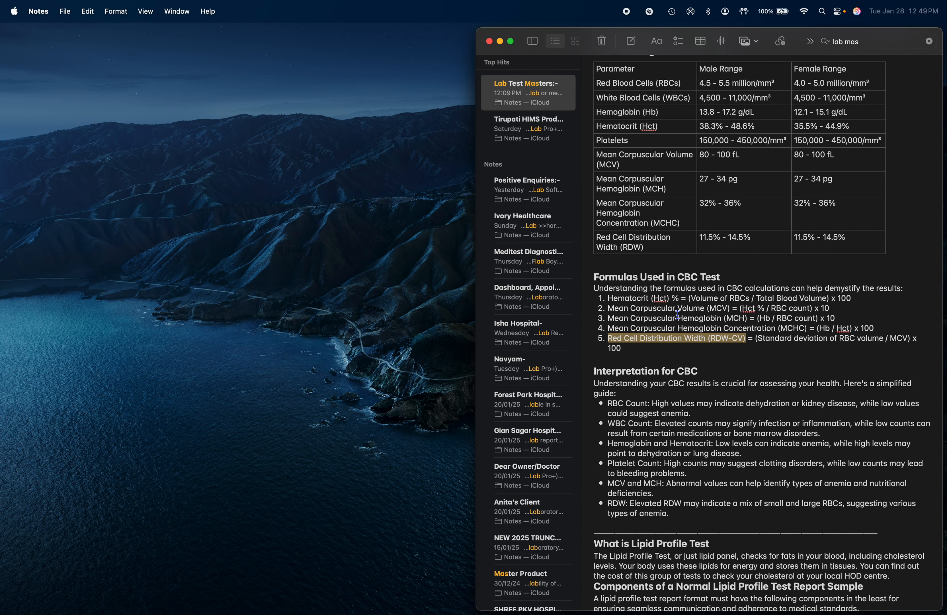
key(super+Tab)
text()100)
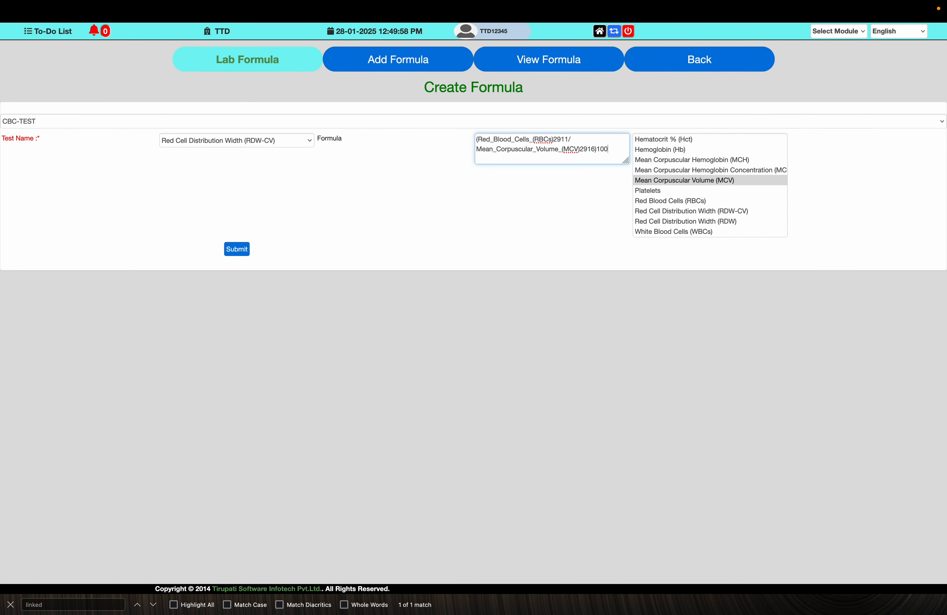
click(241, 251)
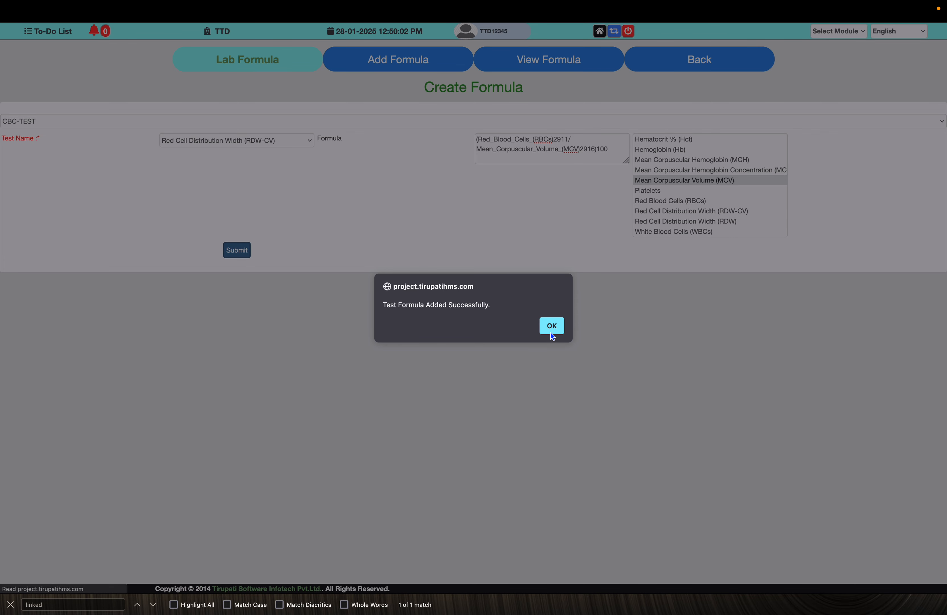
click(551, 326)
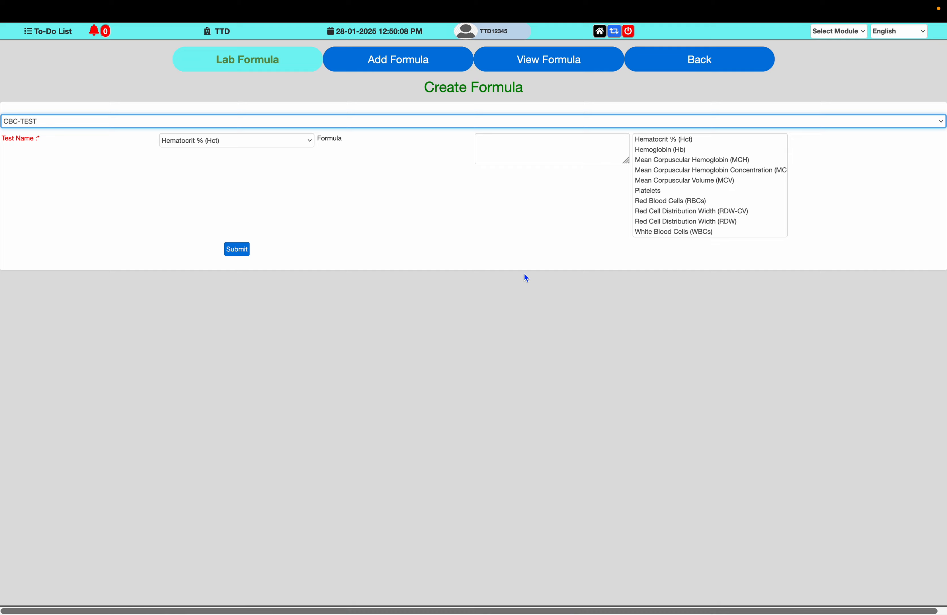
- Return to the masters and open the view list of Radiology (X-Ray/USG/MRI/CT-Scan) test procedures
click(709, 68)
click(493, 63)
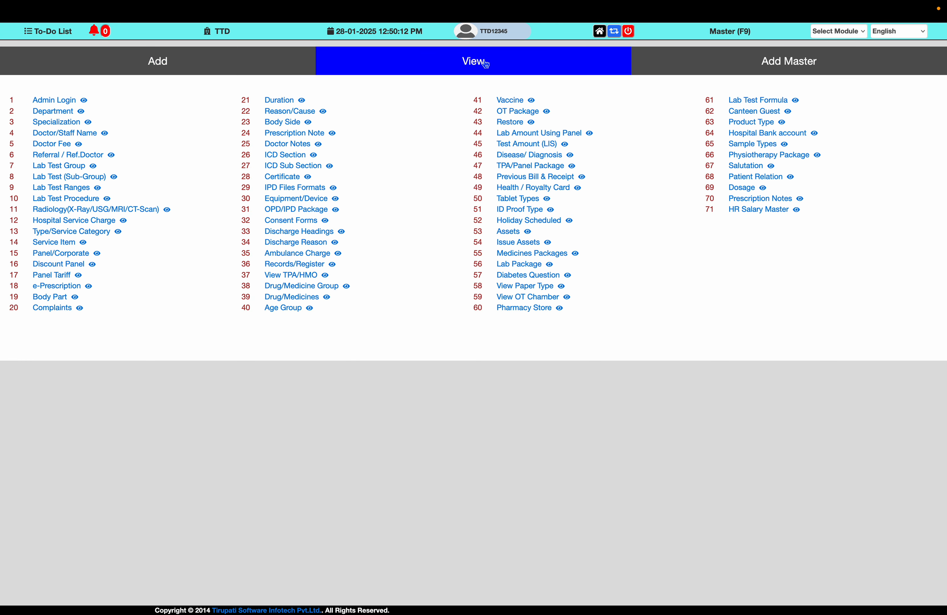
click(101, 210)
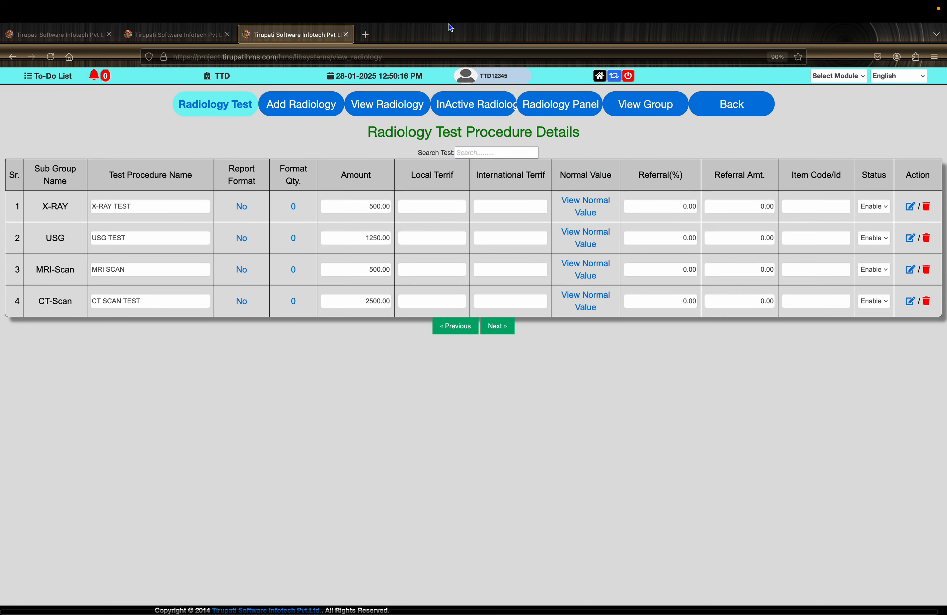
- Switch to Google Chrome and open the other profile, Tirupati, to reach Google Drive
key(ctrl+Up)
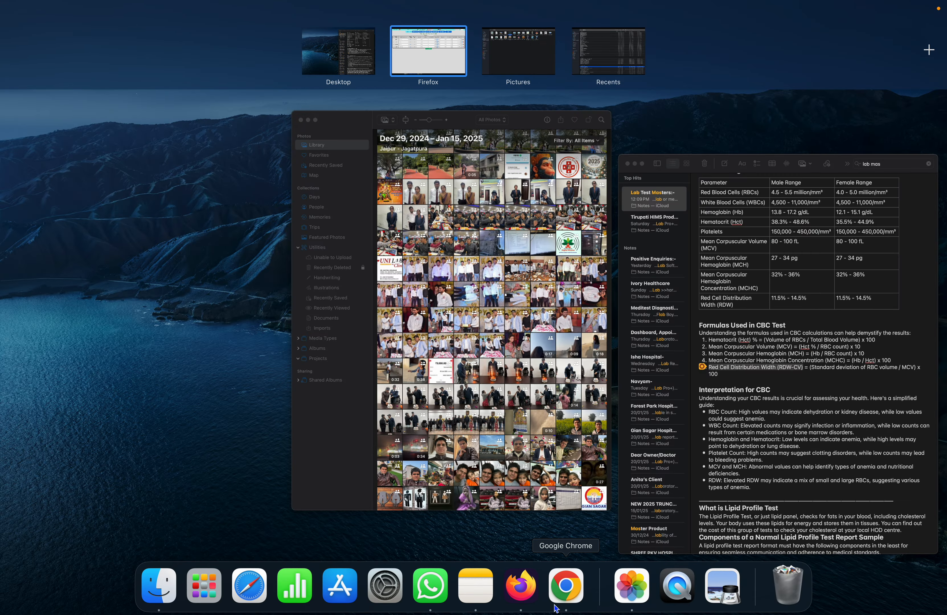
click(561, 597)
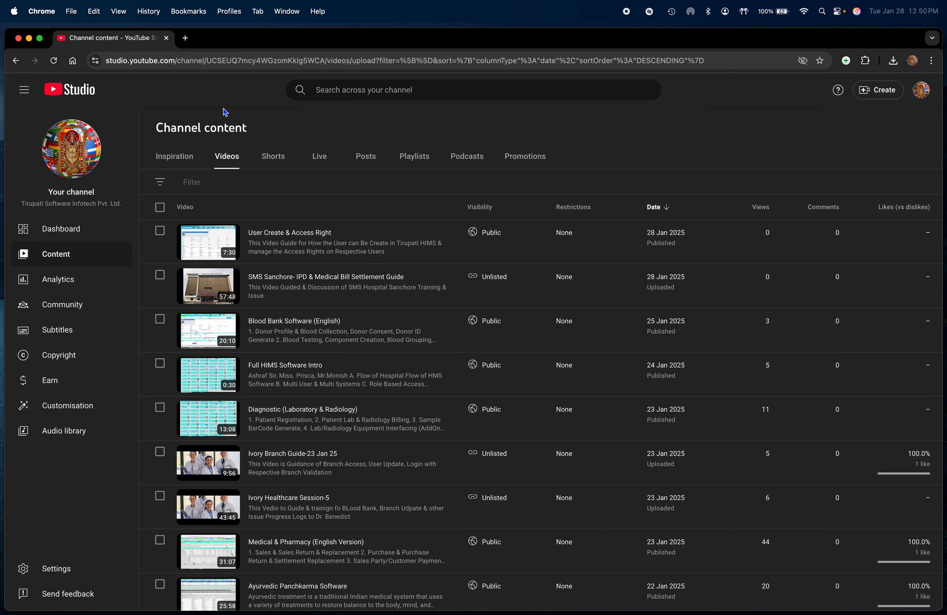
click(185, 38)
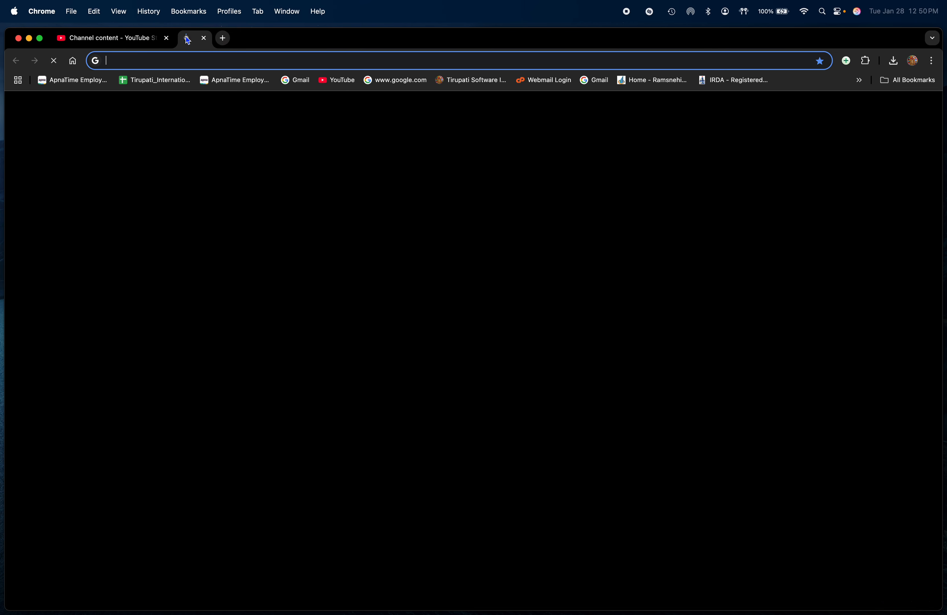
click(912, 60)
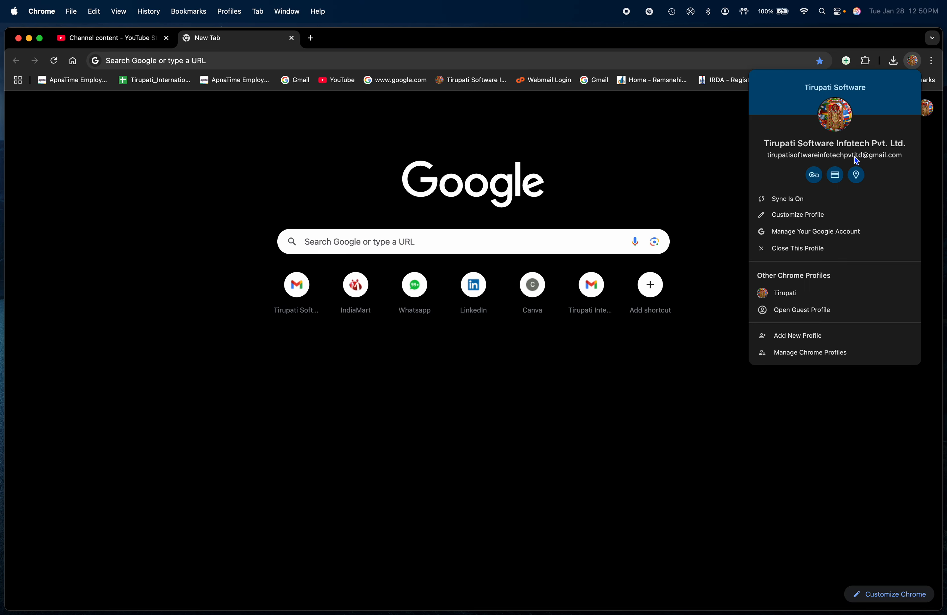
click(801, 295)
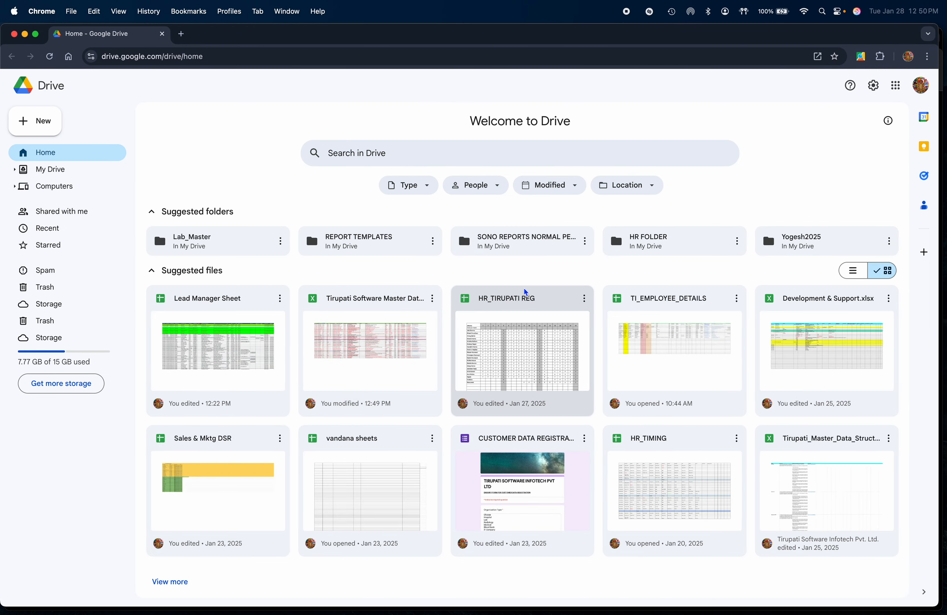
- Open the suggested SONO REPORTS NORMAL folder in Drive and its USG WHOLE ABDOMEN MALE sonography document
double_click(543, 246)
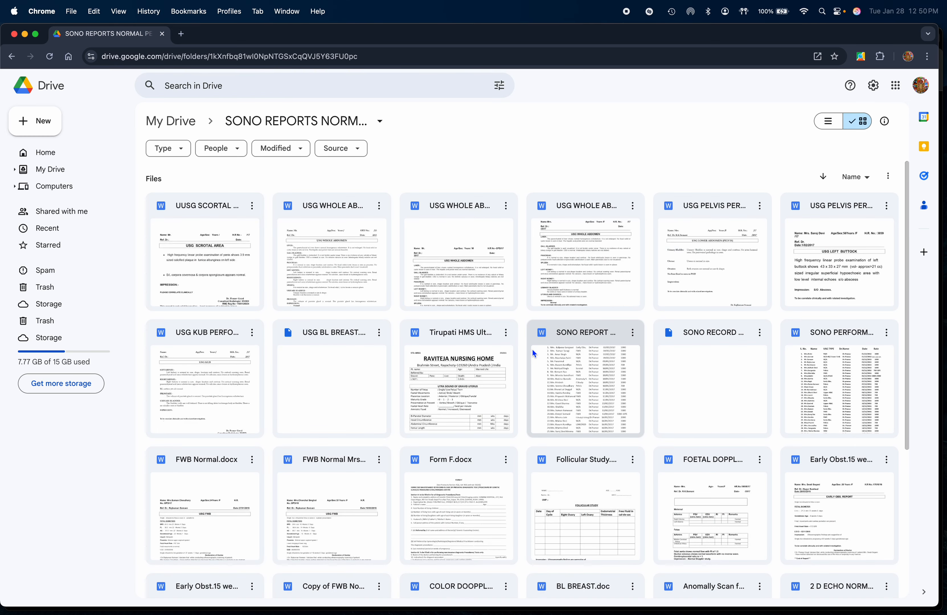
click(335, 242)
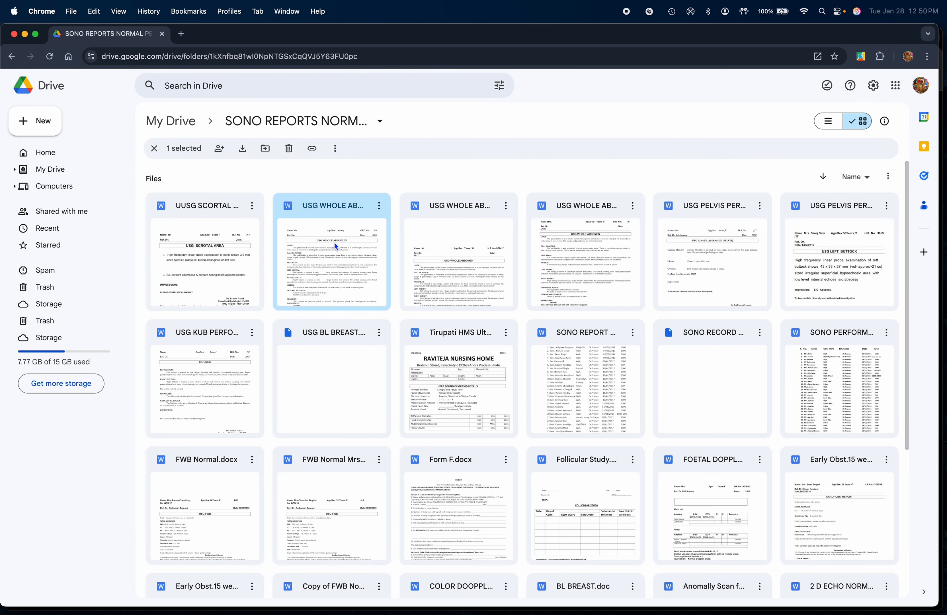
double_click(334, 242)
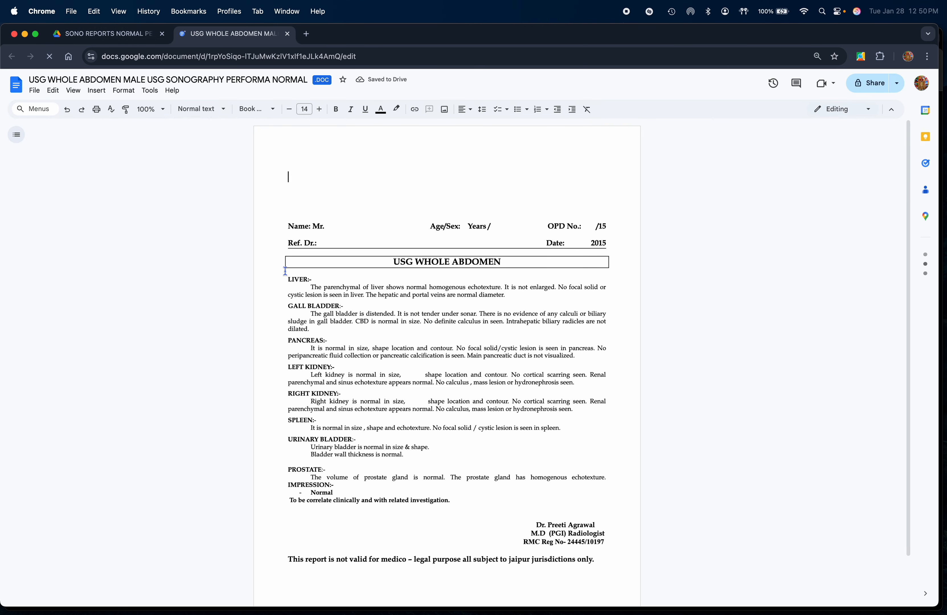
- Copy the report text from the USG WHOLE ABDOMEN title through the clinical correlation line and switch back to Firefox
drag(282, 264, 454, 504)
key(super+Tab)
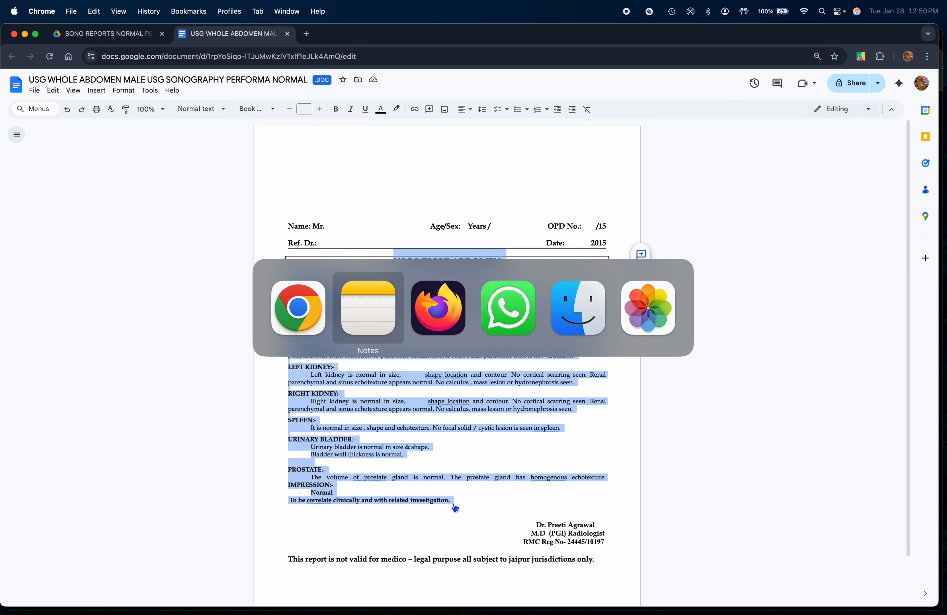
key(super+Tab)
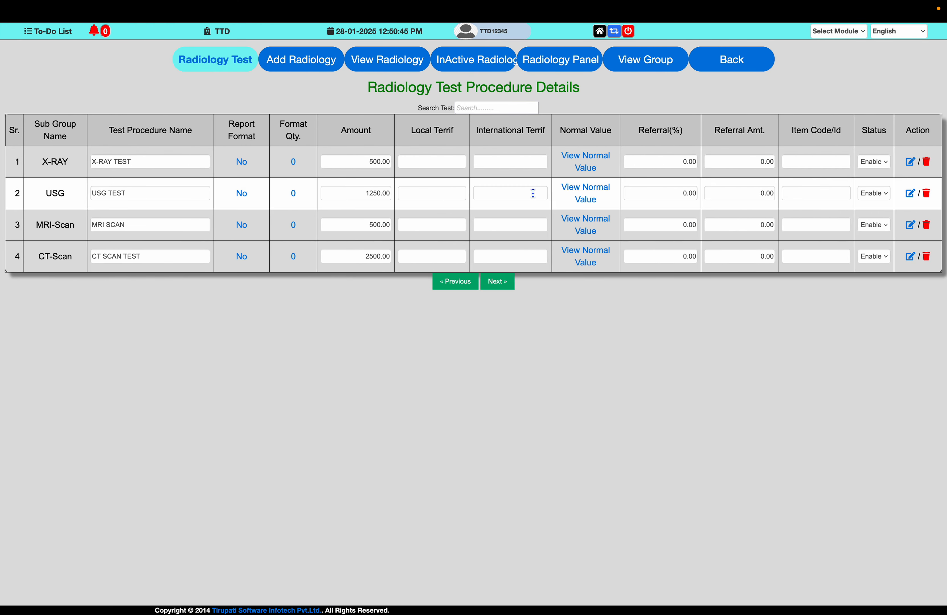
- Open the USG TEST procedure's report format and set local insurance to 1500, international insurance to 3000 and item code to USGWB
click(240, 192)
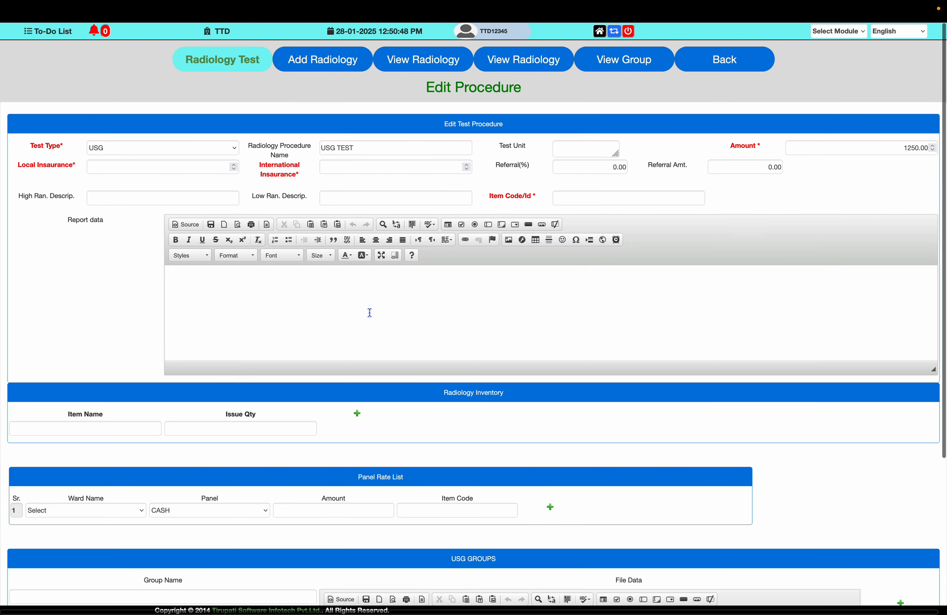
click(143, 172)
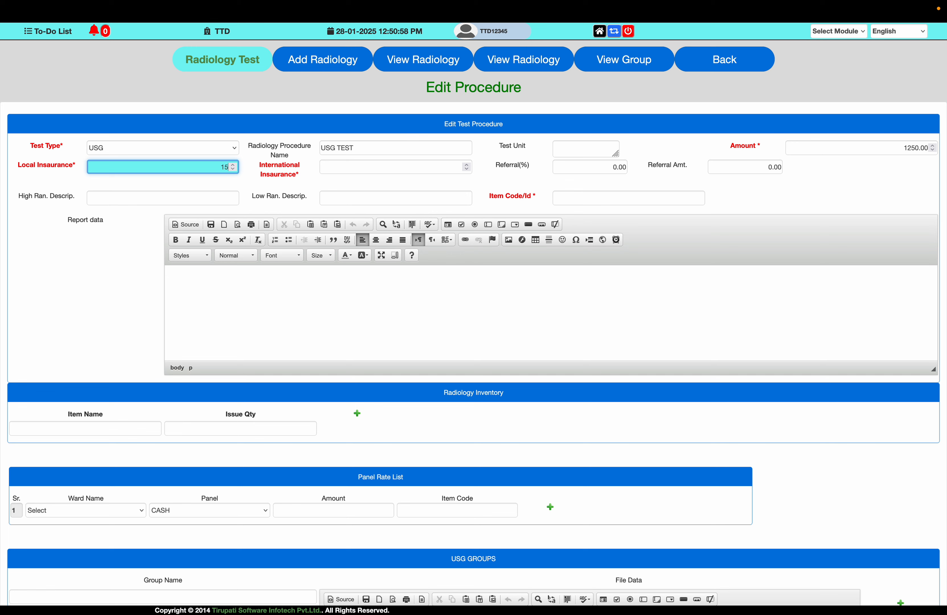
key(Tab)
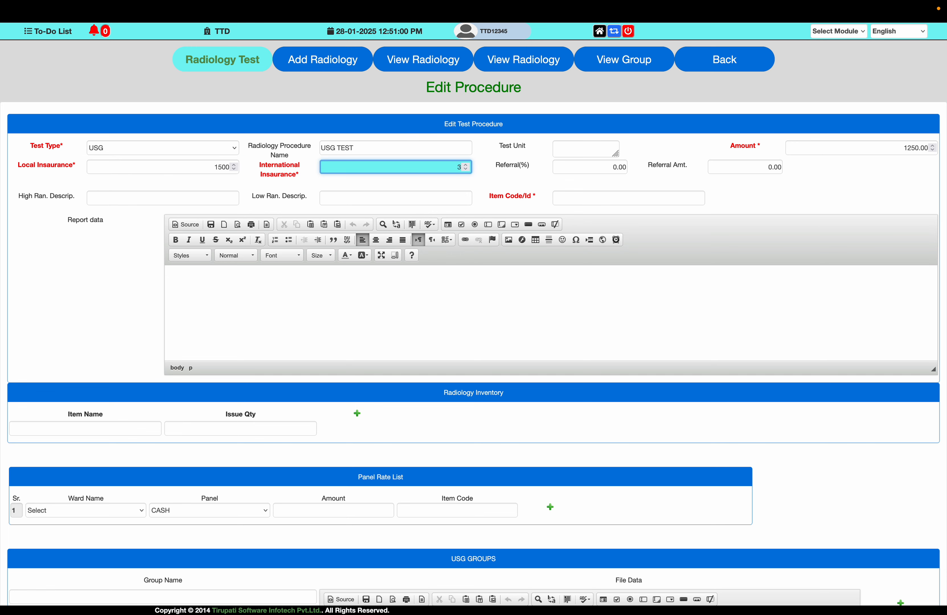
text(300)
key(Tab)
key(Tab)
key(Tab)
key(Tab)
key(Tab)
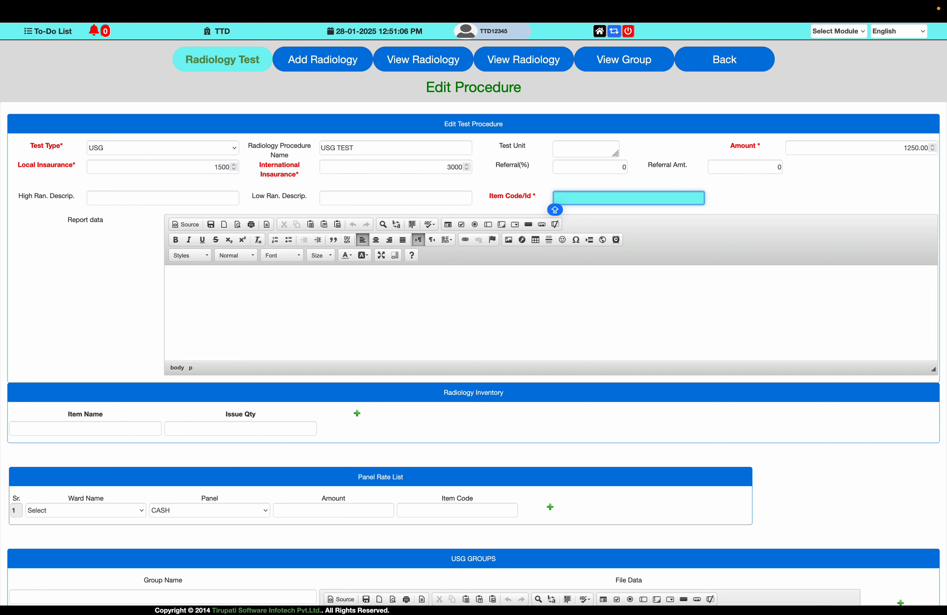
text(USGWB)
key(Tab)
- Paste the copied report into the report data and delete the blank lines above the PROSTATE and LIVER headings
key(super+v)
click(192, 291)
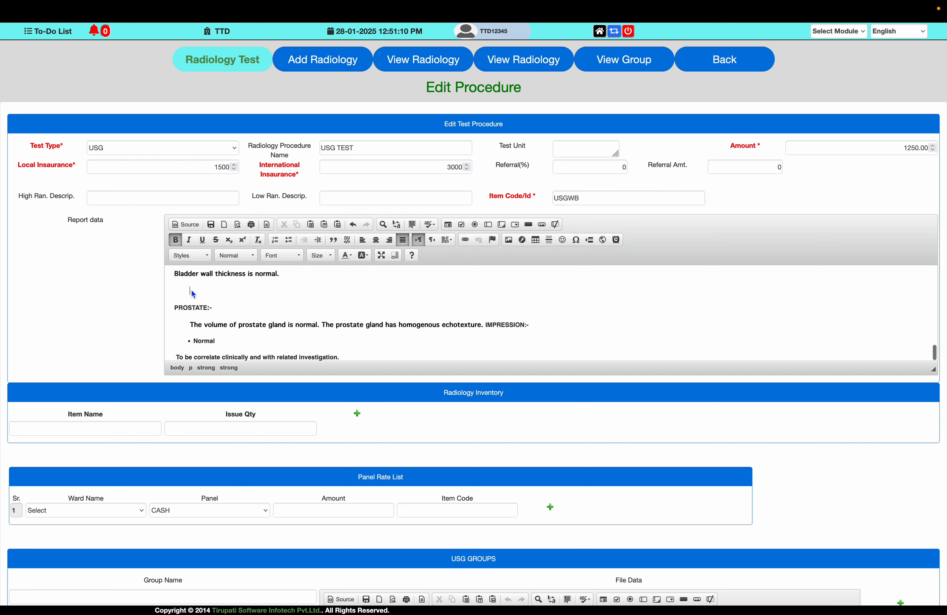
key(BackSpace)
key(BackSpace)
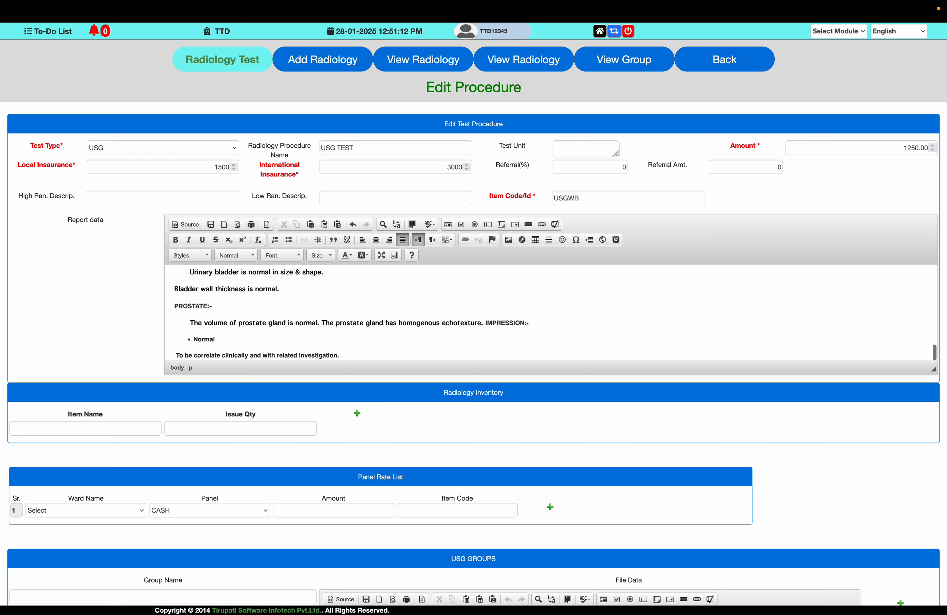
scroll(237, 286, up, 5)
scroll(236, 287, up, 5)
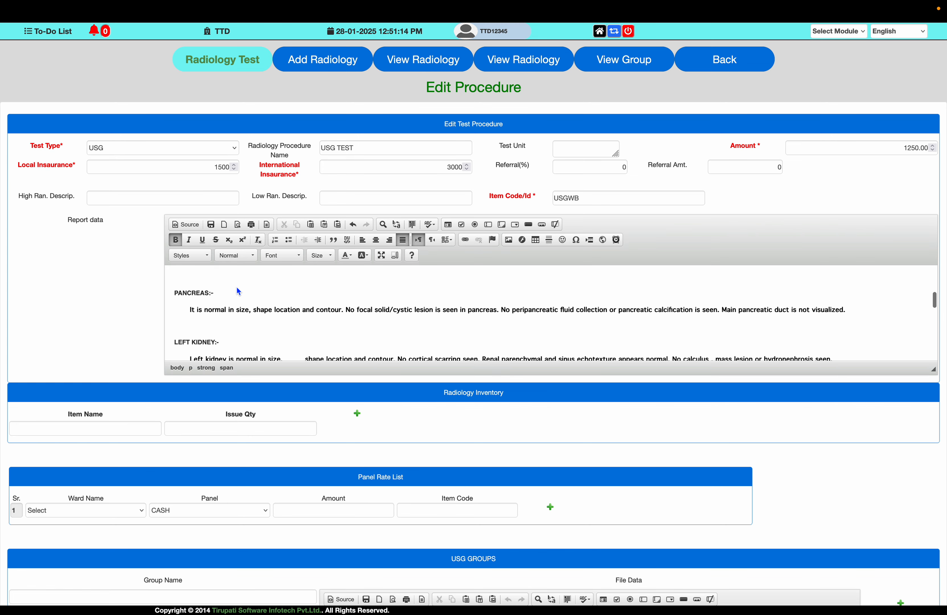
click(188, 294)
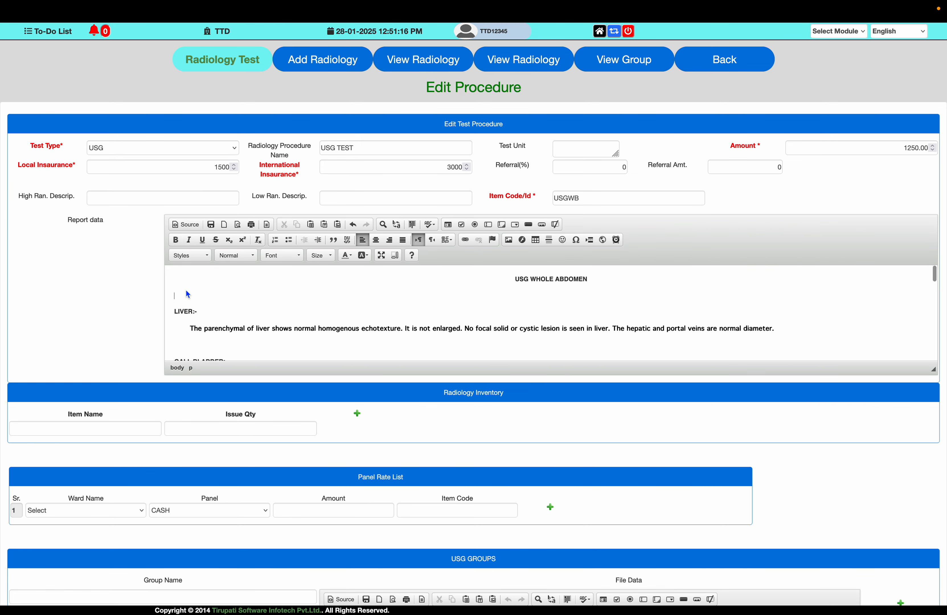
key(BackSpace)
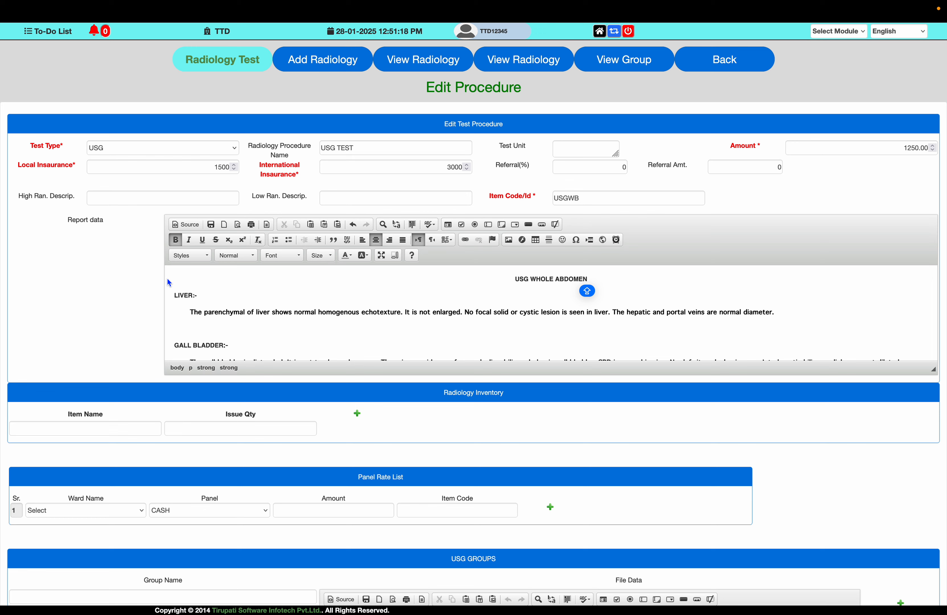